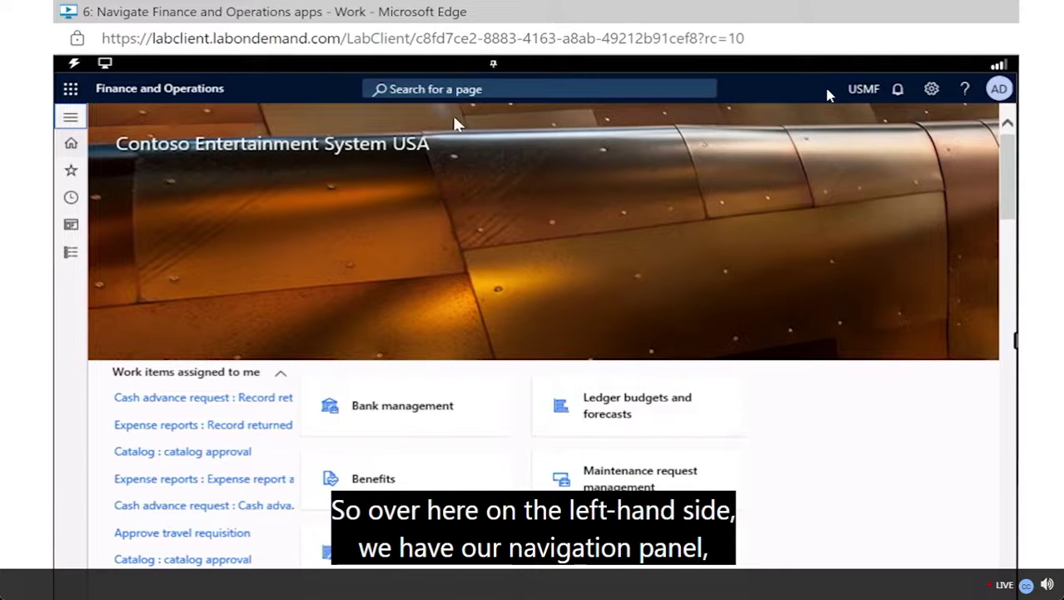
Expand the navigation pane, pin it open, and unpin it again.
left_click(72, 119)
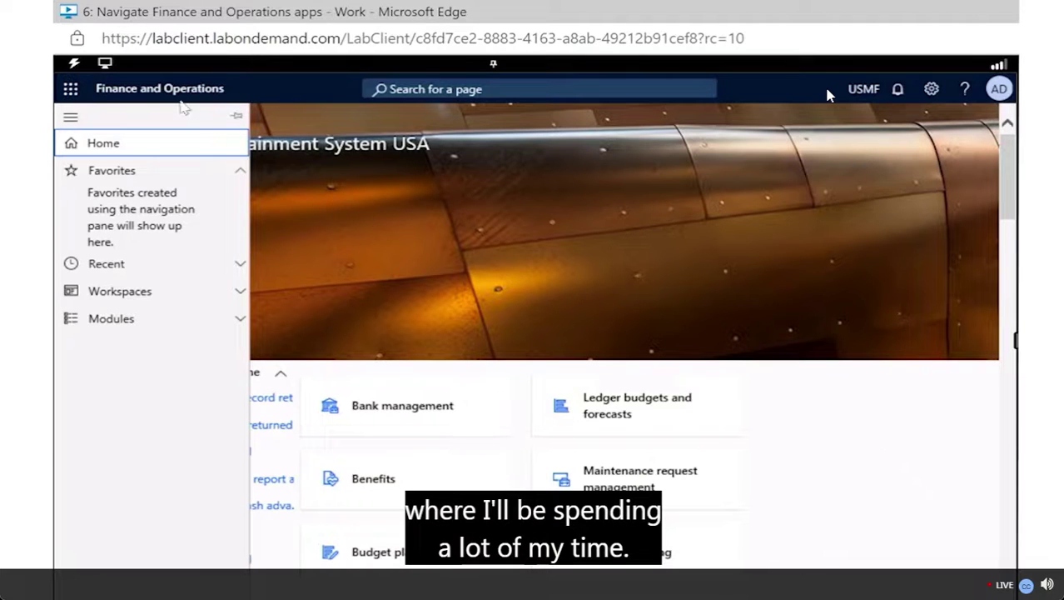
left_click(237, 116)
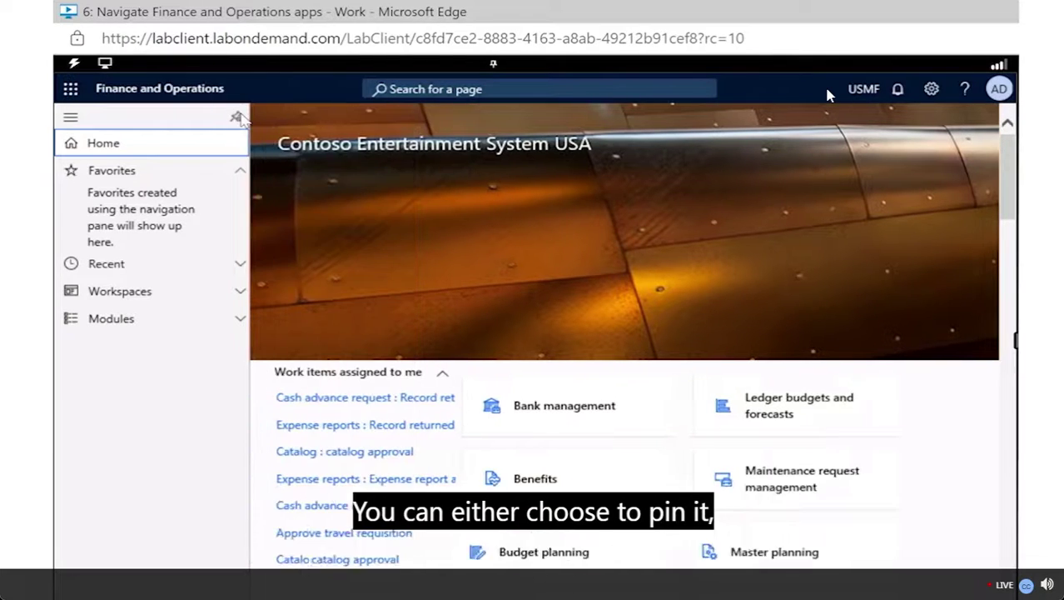
left_click(238, 117)
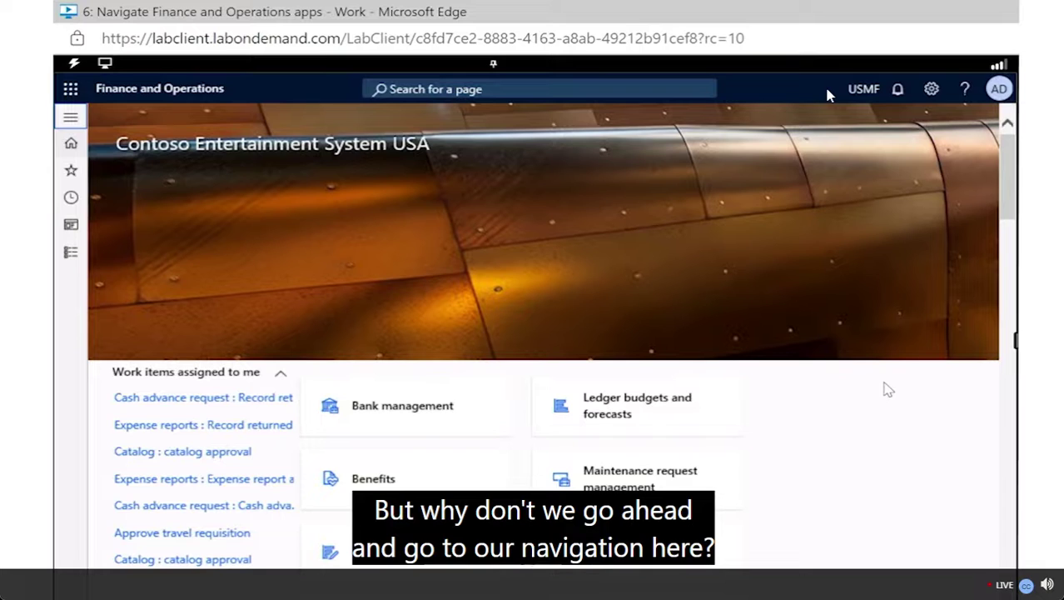
Open the System administration workspace from the list of modules in the navigation pane.
left_click(70, 119)
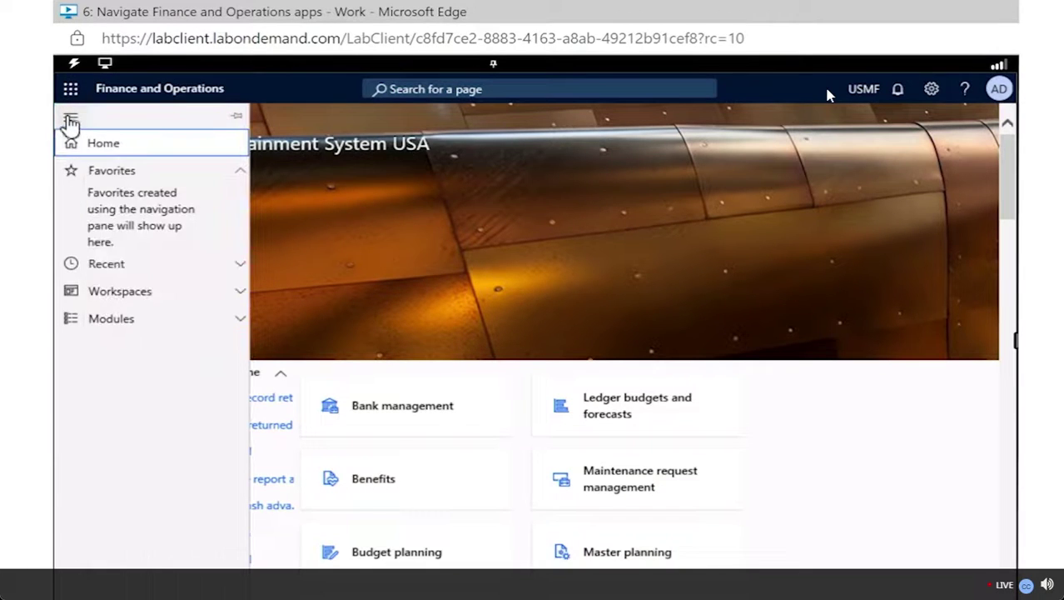
left_click(139, 325)
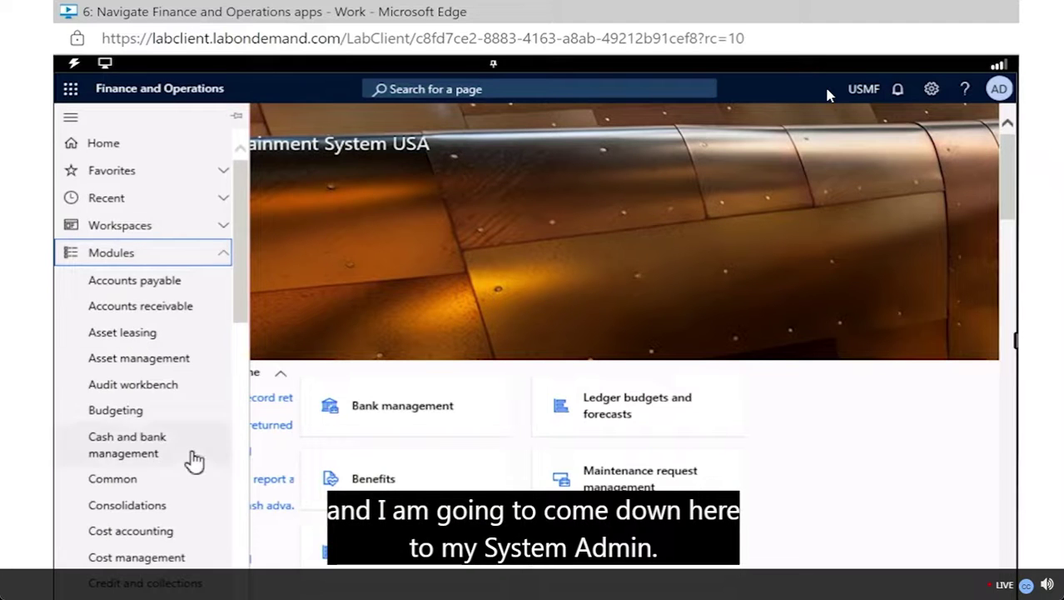
scroll(192, 459, "down", 5)
scroll(192, 459, "down", 3)
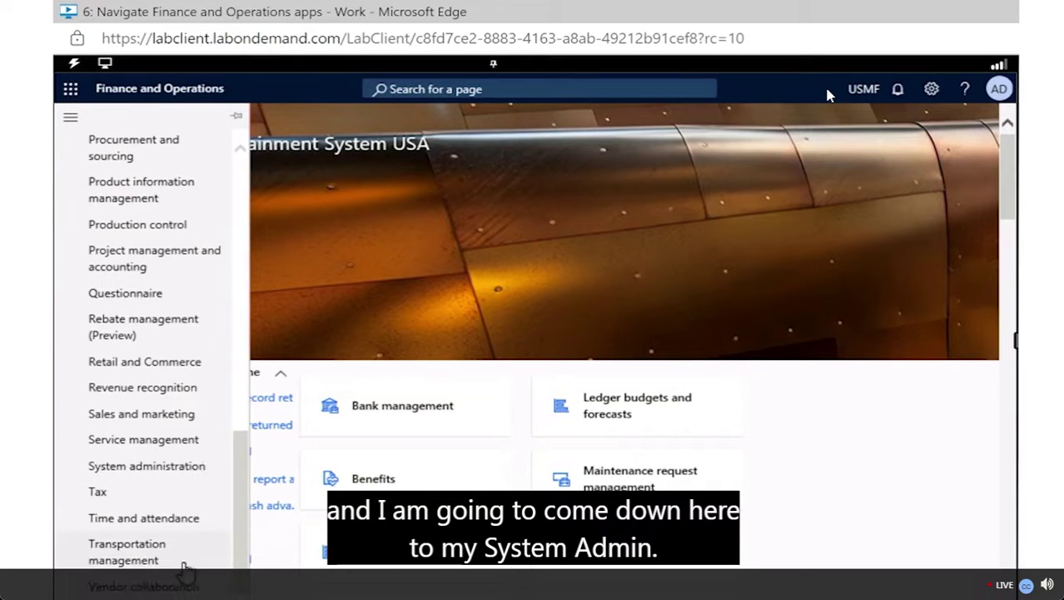
left_click(156, 468)
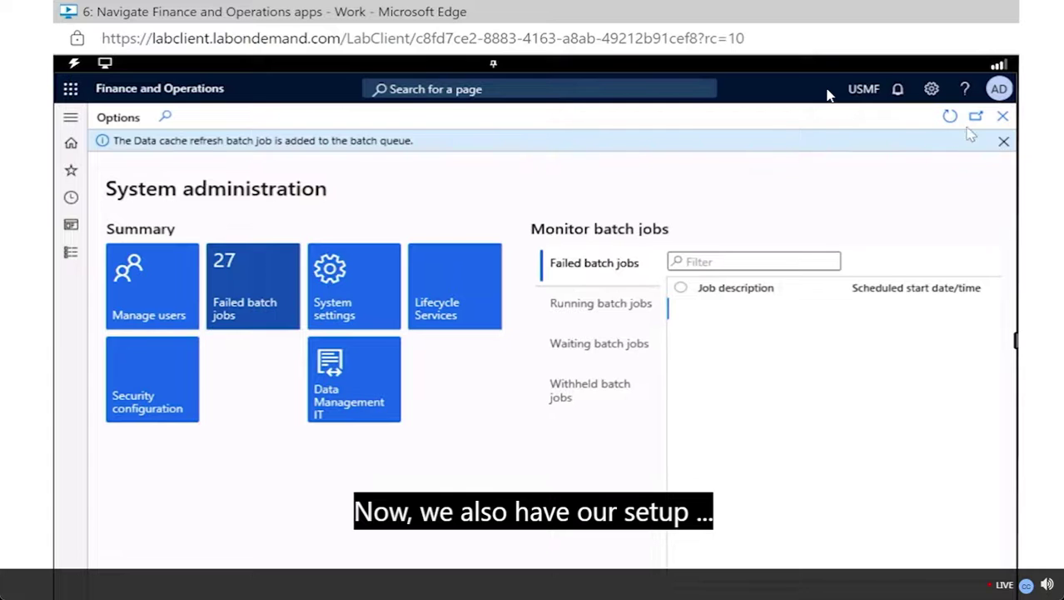
Open the personalization tools for the System administration page to view the available options, and close them without changes.
left_click(933, 91)
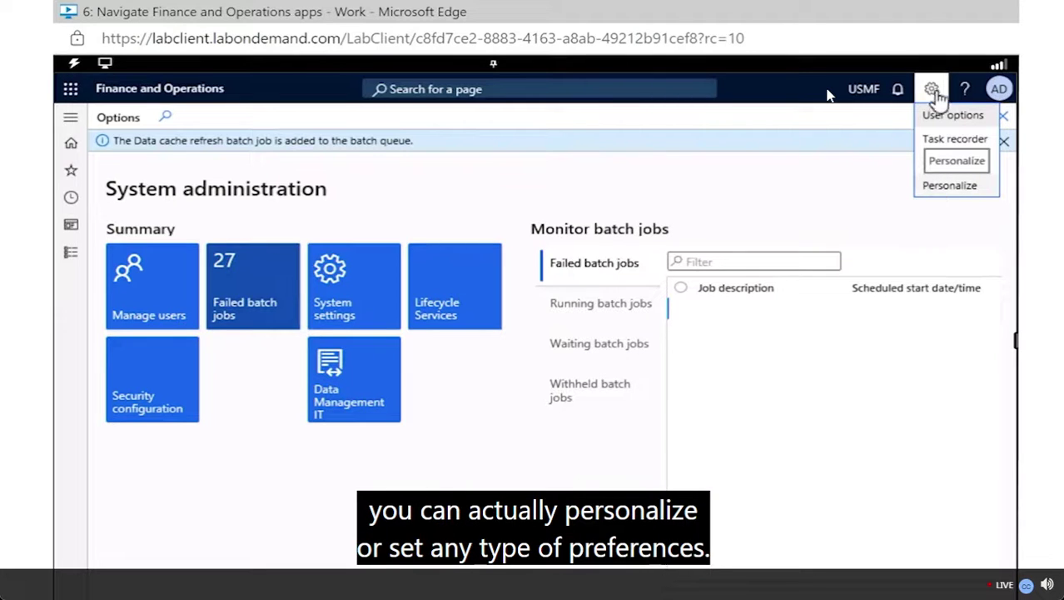
left_click(949, 186)
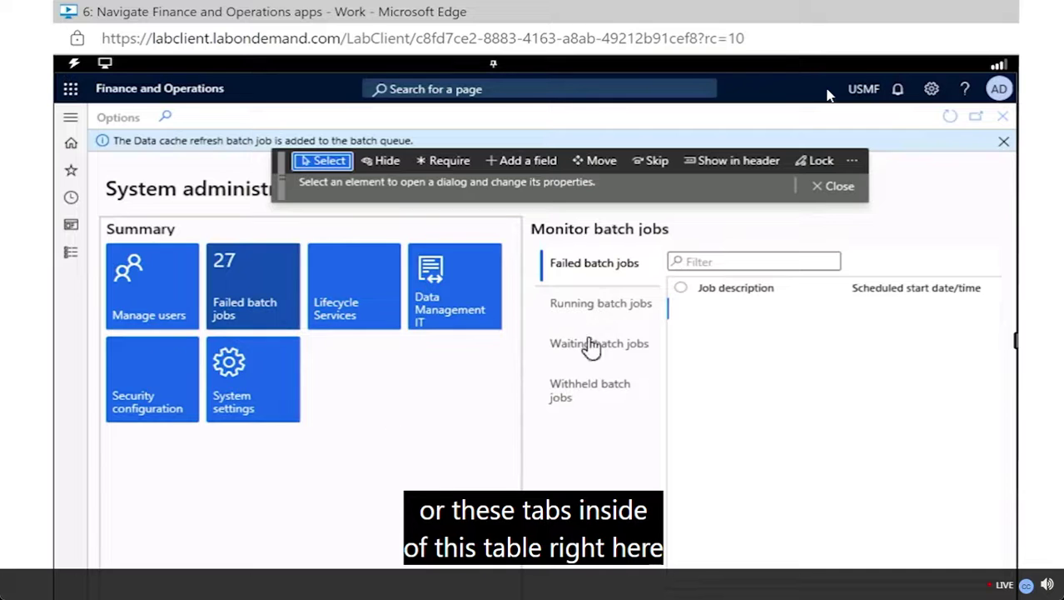
left_click(836, 187)
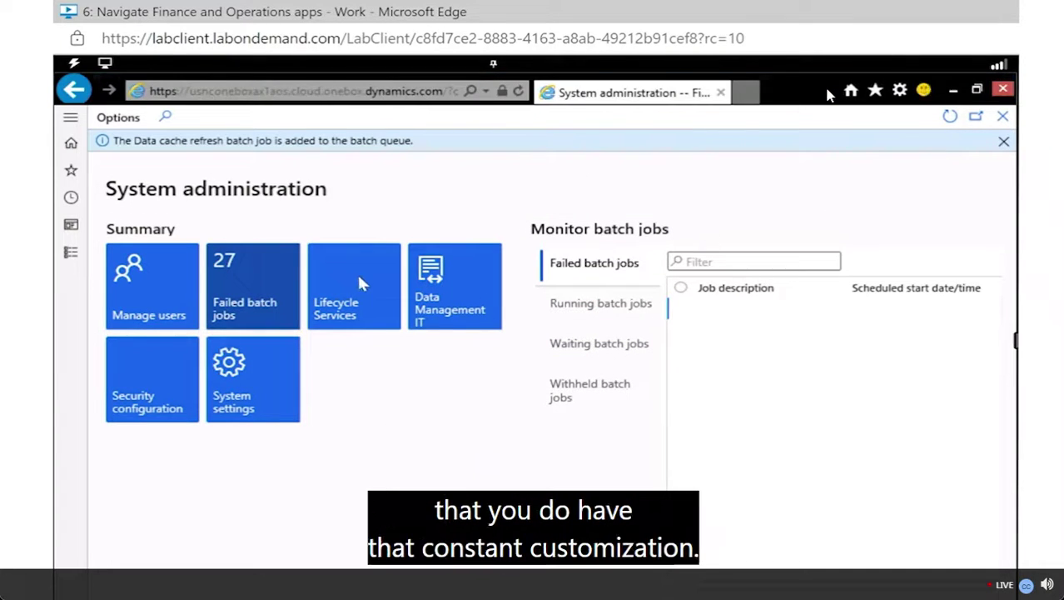
Open System settings from the System administration summary and review the general system parameters.
left_click(250, 404)
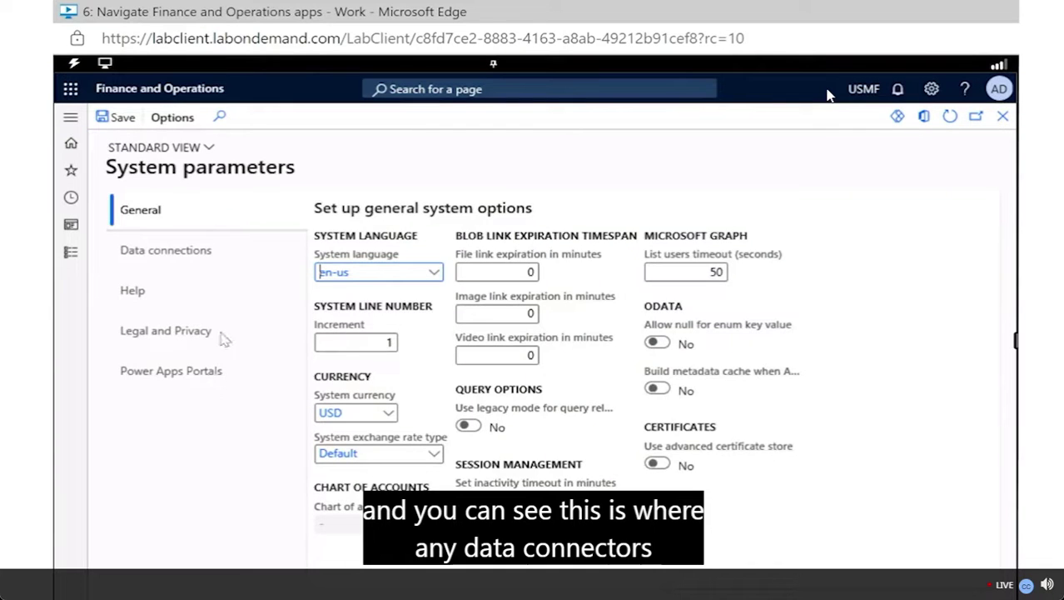
left_click_drag(209, 287, 147, 310)
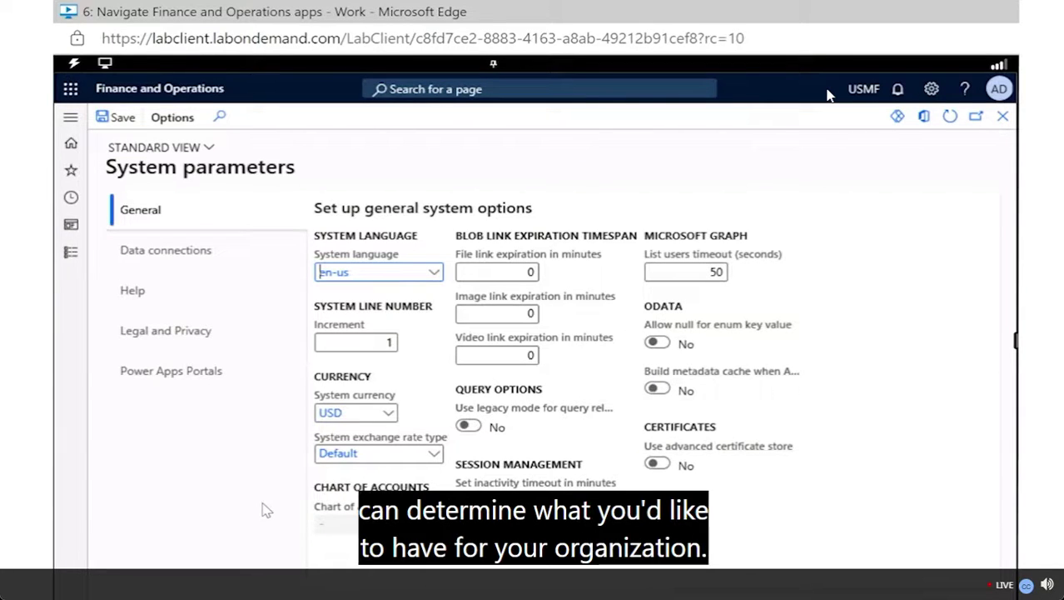
Open User options and review the Preferences, Account and Workflow settings.
left_click(188, 268)
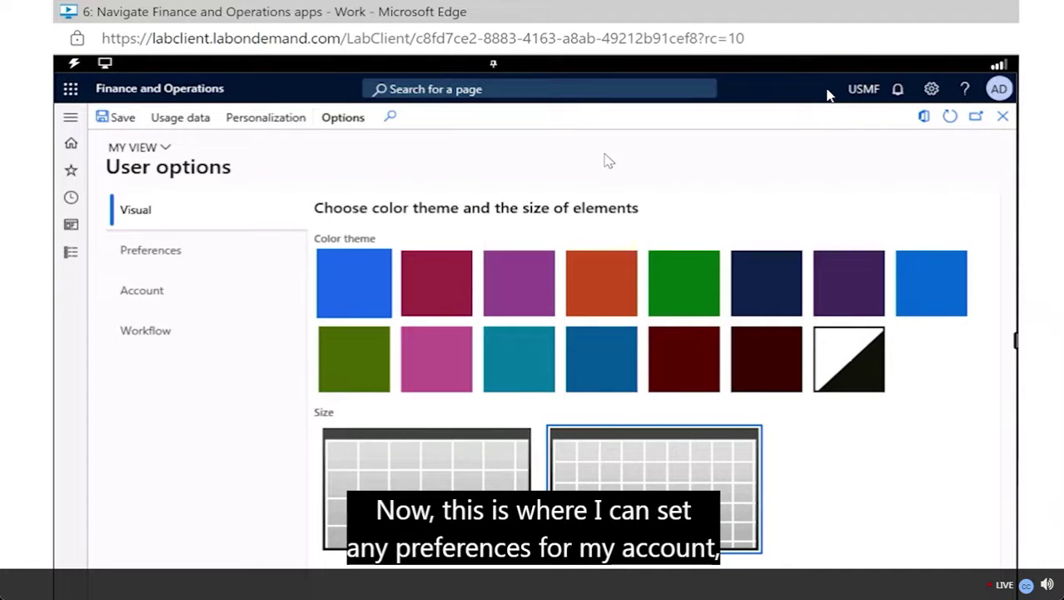
left_click(187, 268)
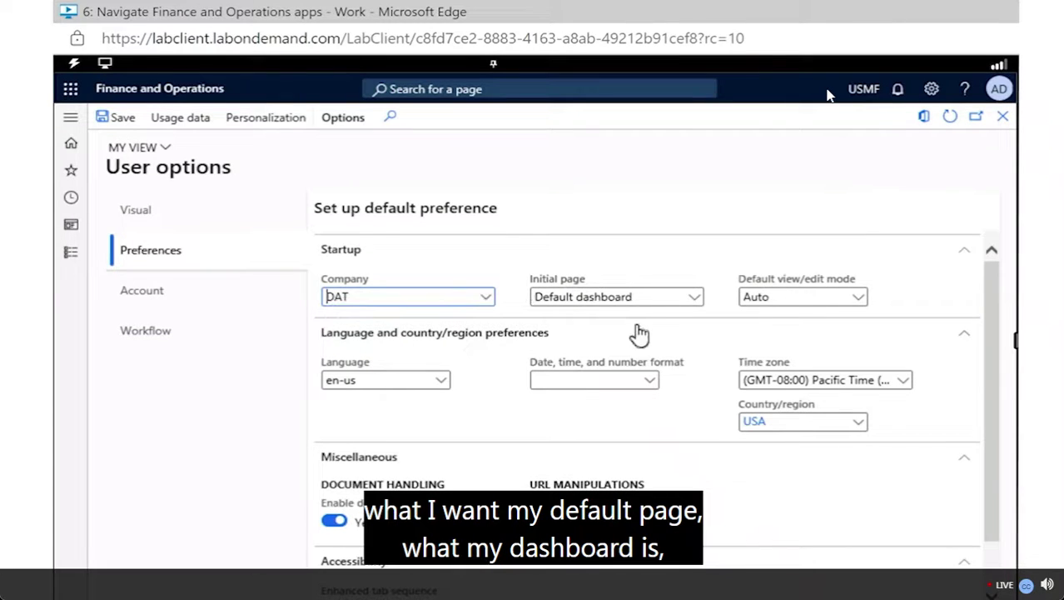
scroll(670, 350, "down", 1)
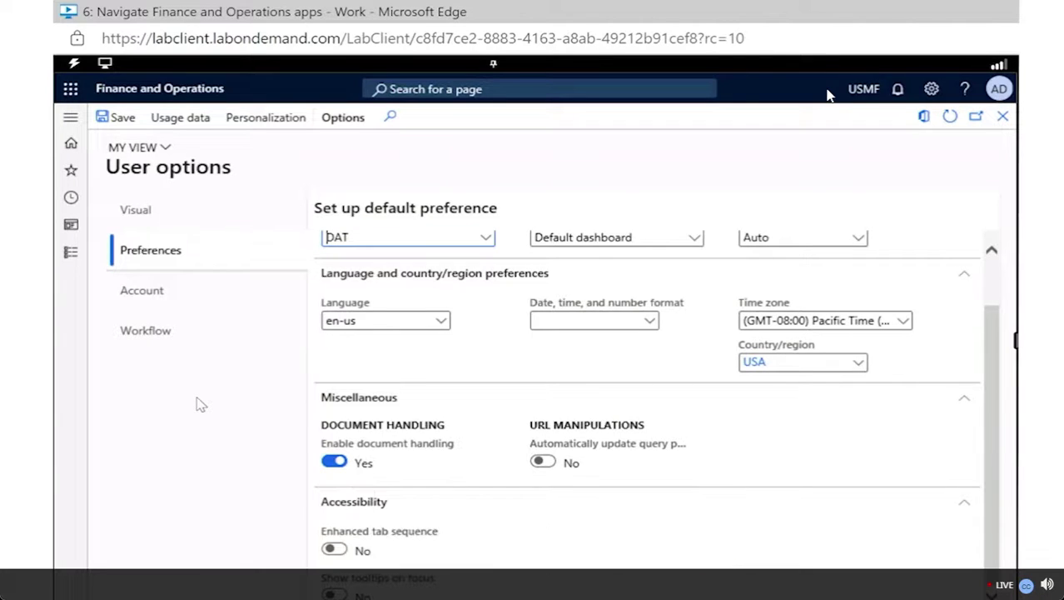
left_click(143, 291)
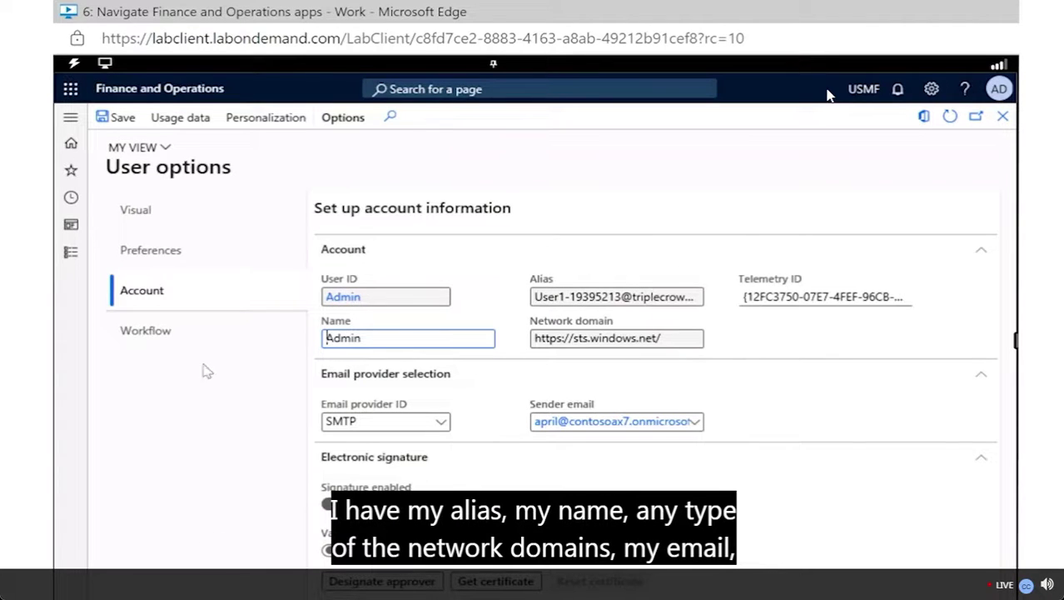
left_click(152, 333)
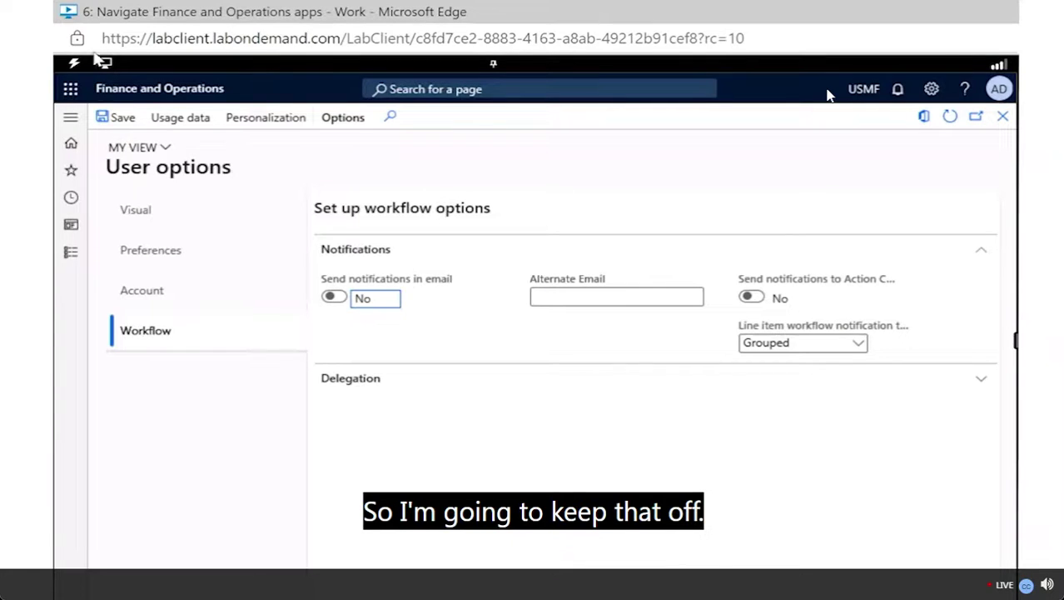
Return to the home page and search for "All vendors" to open the vendor list.
left_click(71, 146)
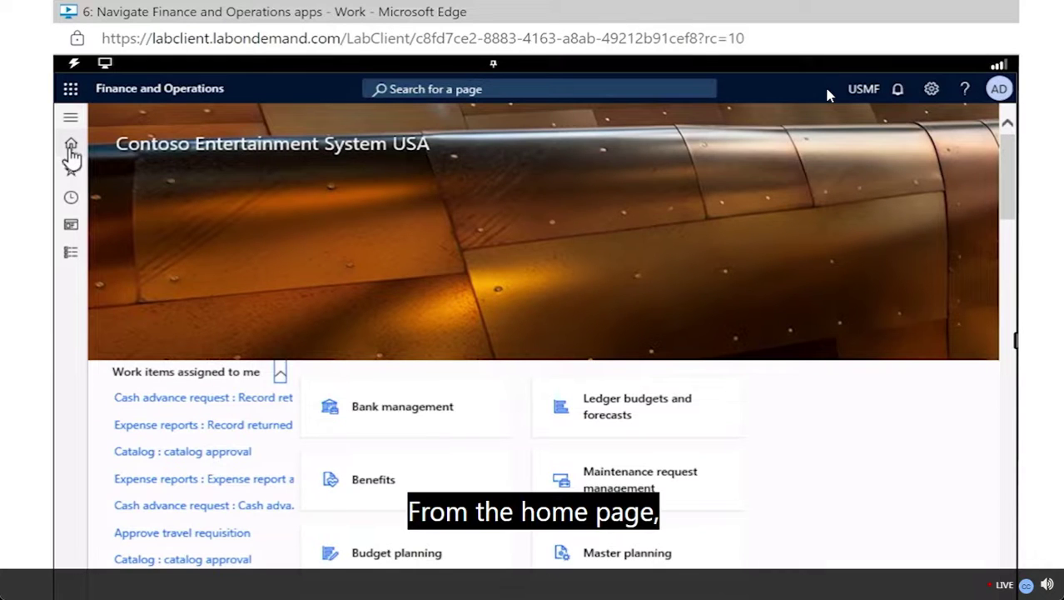
left_click(405, 88)
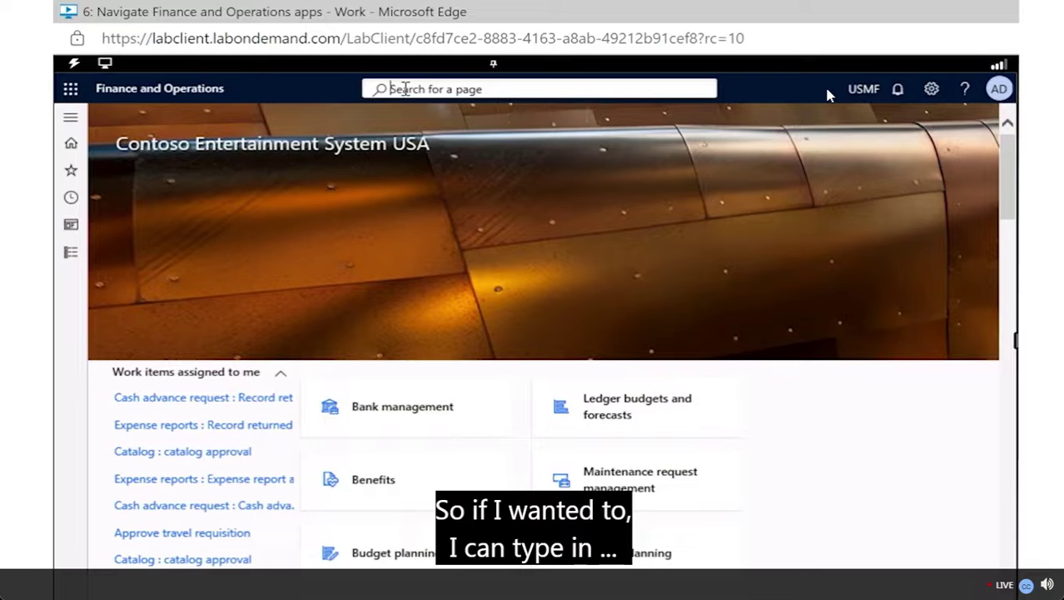
type("aLL VENDORS")
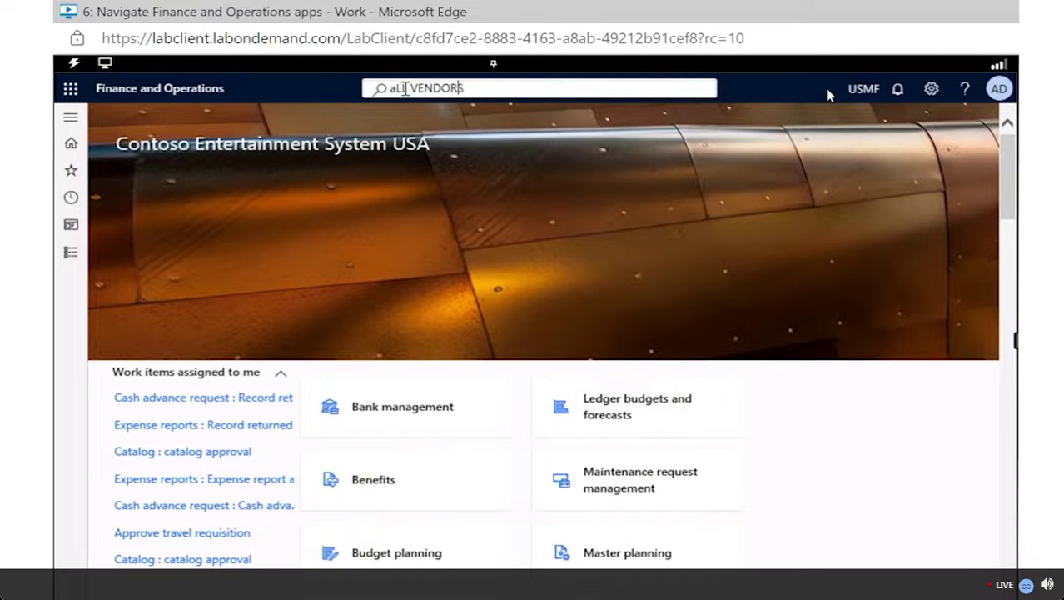
key("Return")
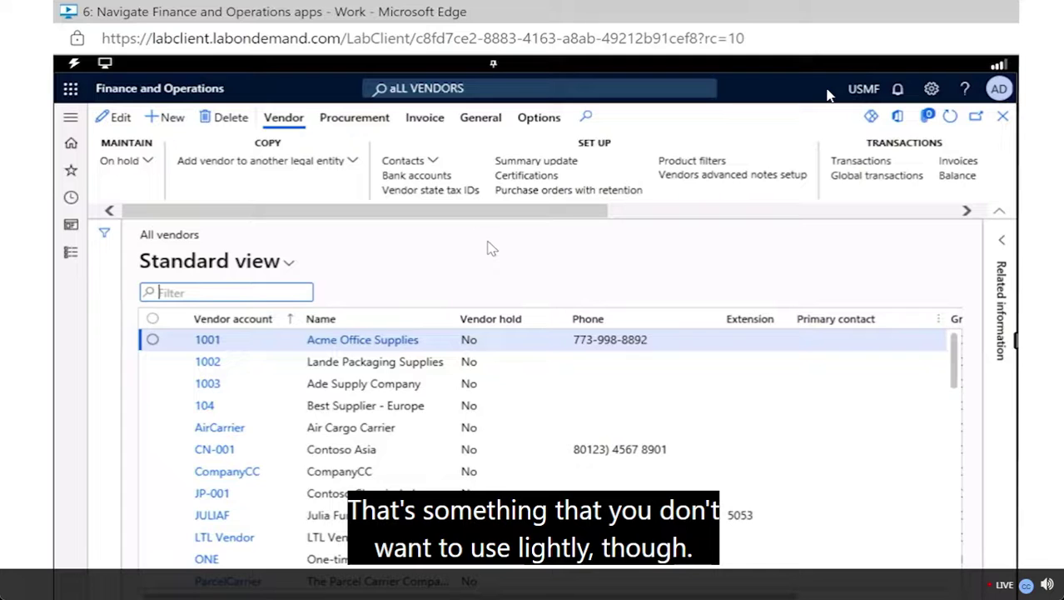
Open the record of vendor 1001, Acme Office Supplies, and review its general details.
left_click(300, 348)
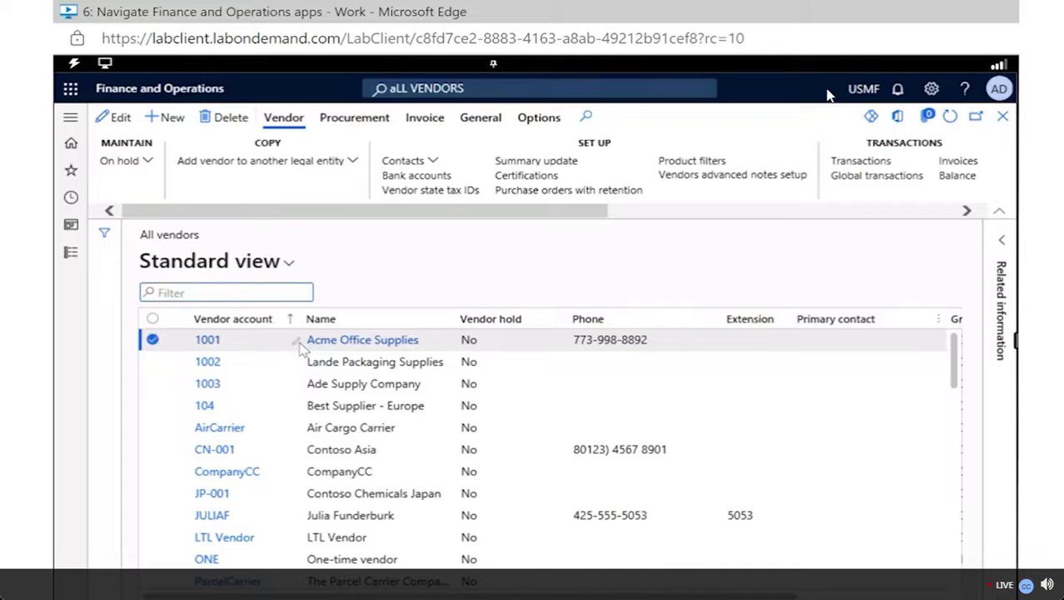
left_click(326, 345)
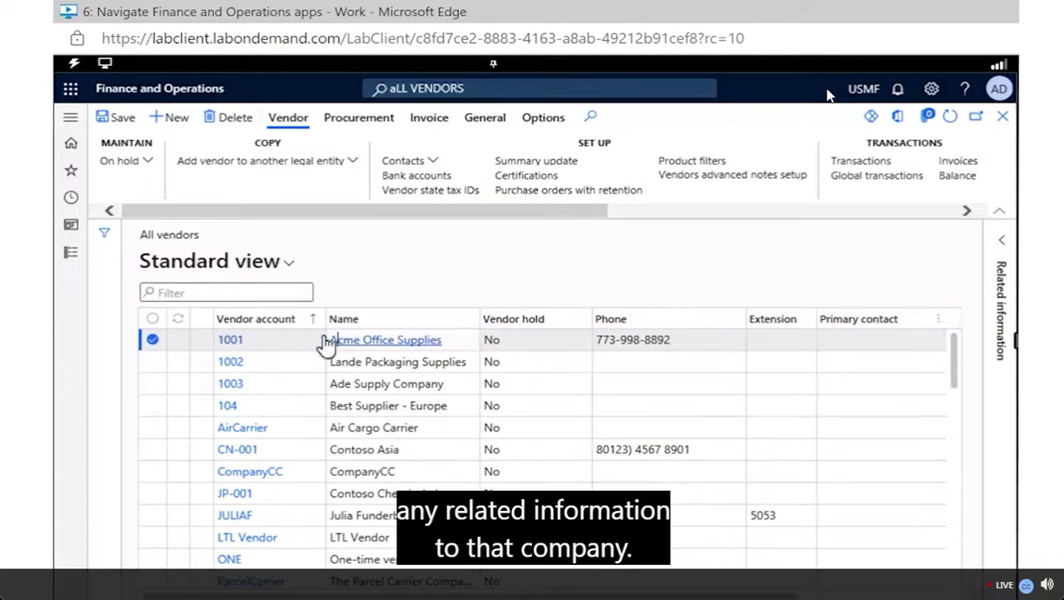
left_click(354, 345)
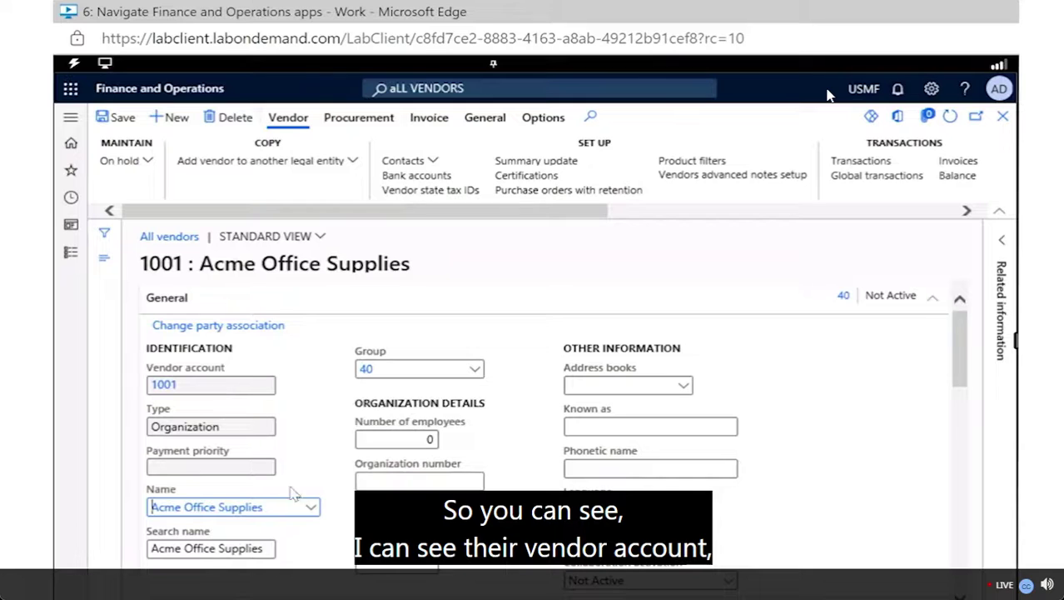
scroll(295, 465, "down", 2)
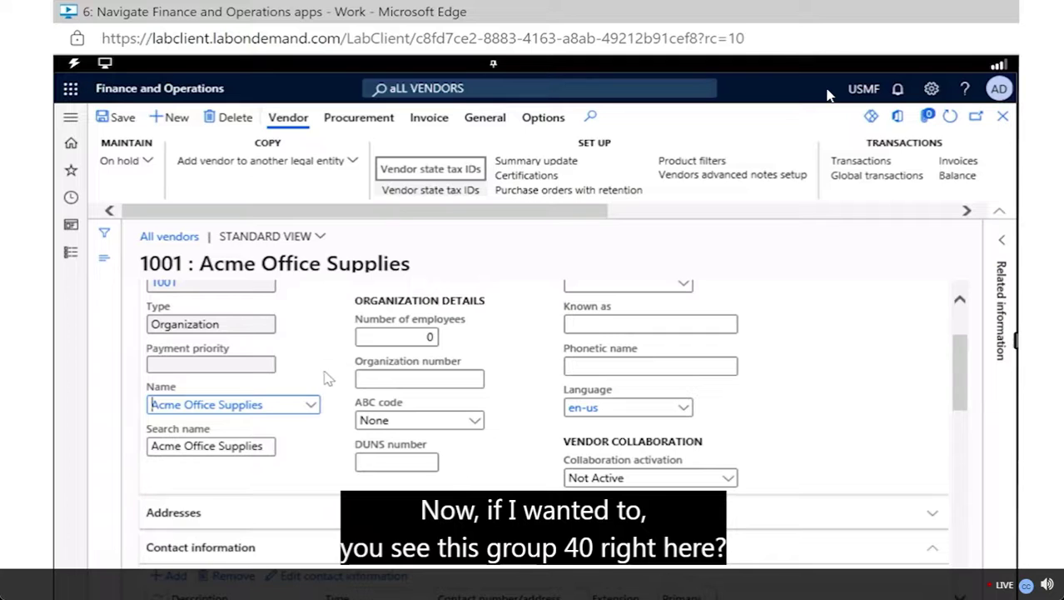
scroll(333, 374, "up", 1)
scroll(333, 378, "up", 1)
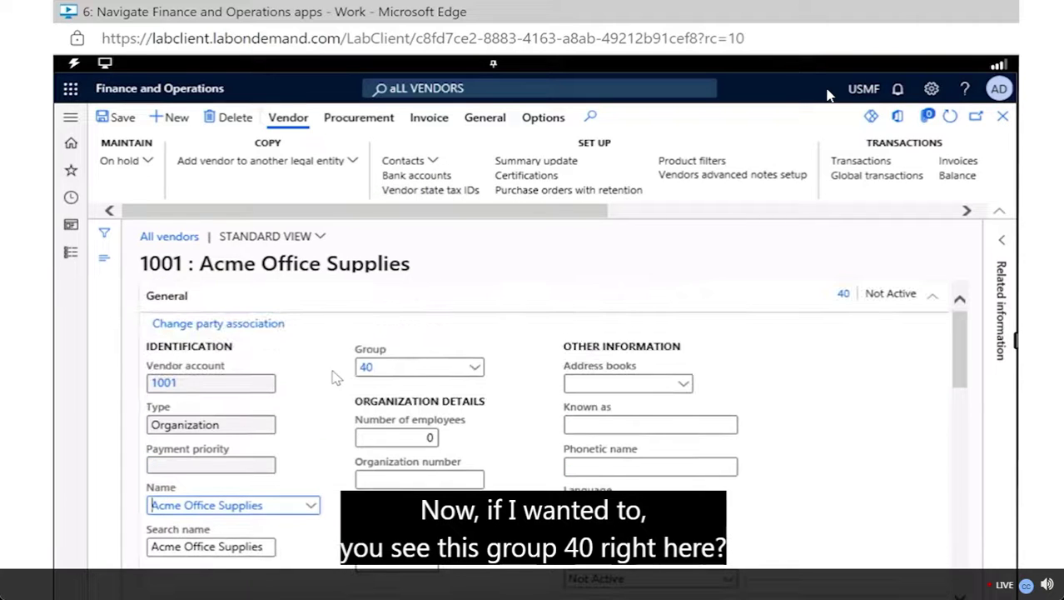
Change the vendor's group to 20 (Services vendors) and decline replacing the personalized default accounts.
right_click(408, 379)
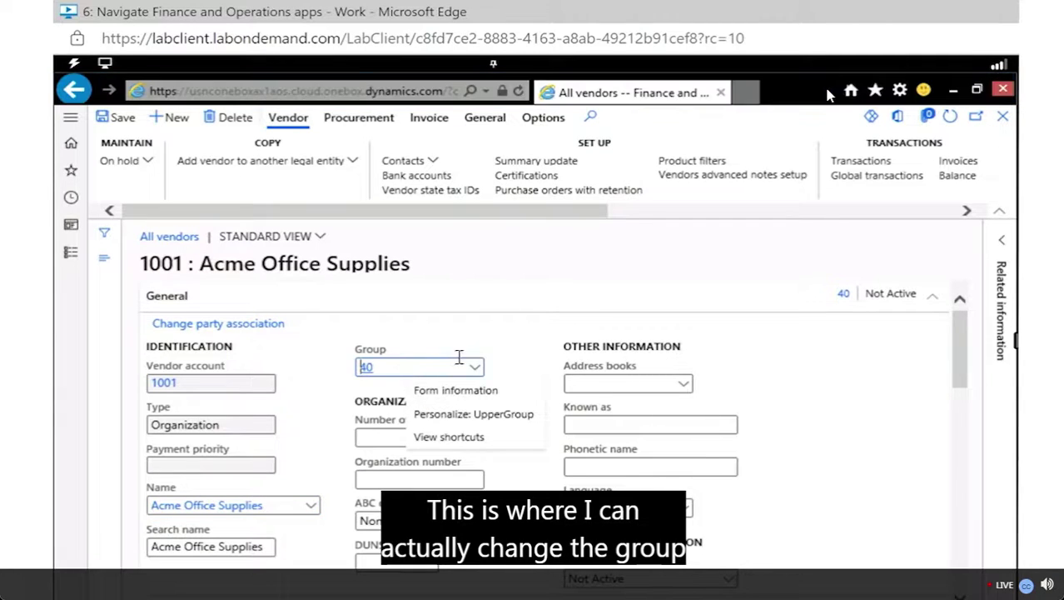
left_click(473, 379)
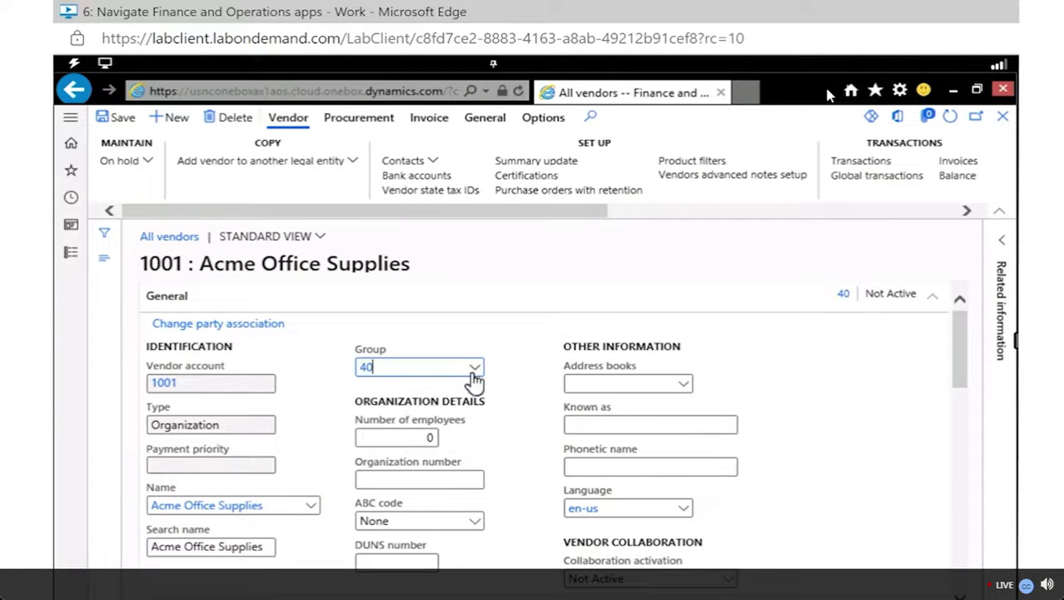
left_click(473, 379)
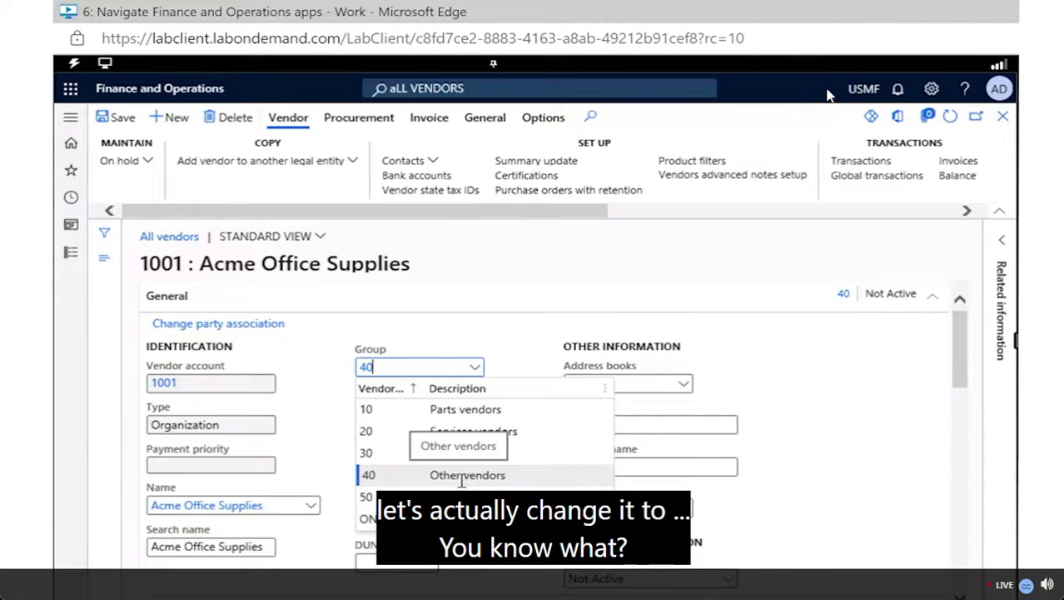
right_click(456, 431)
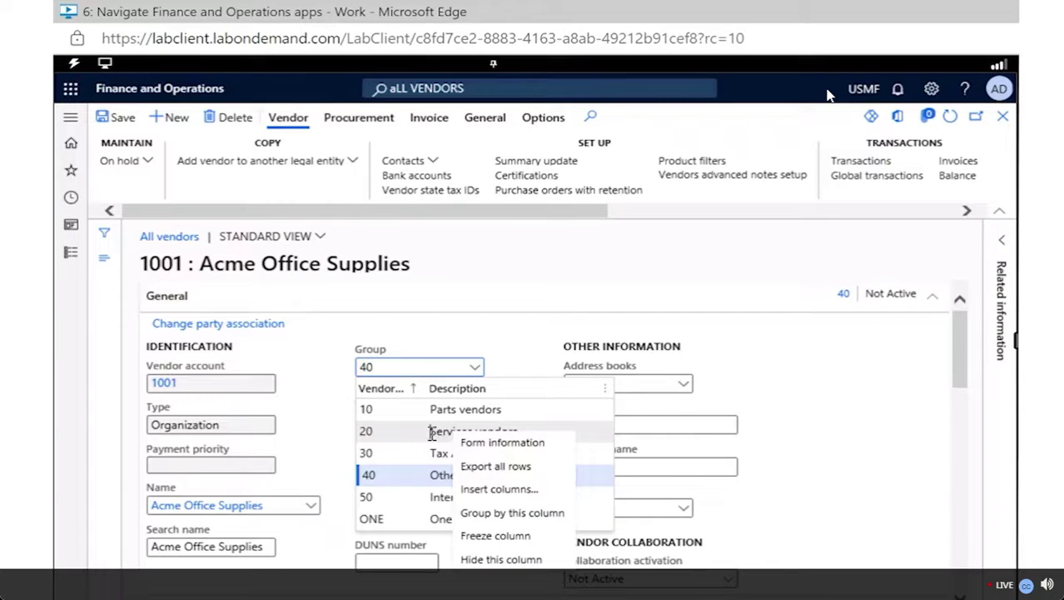
key("Escape")
left_click(457, 429)
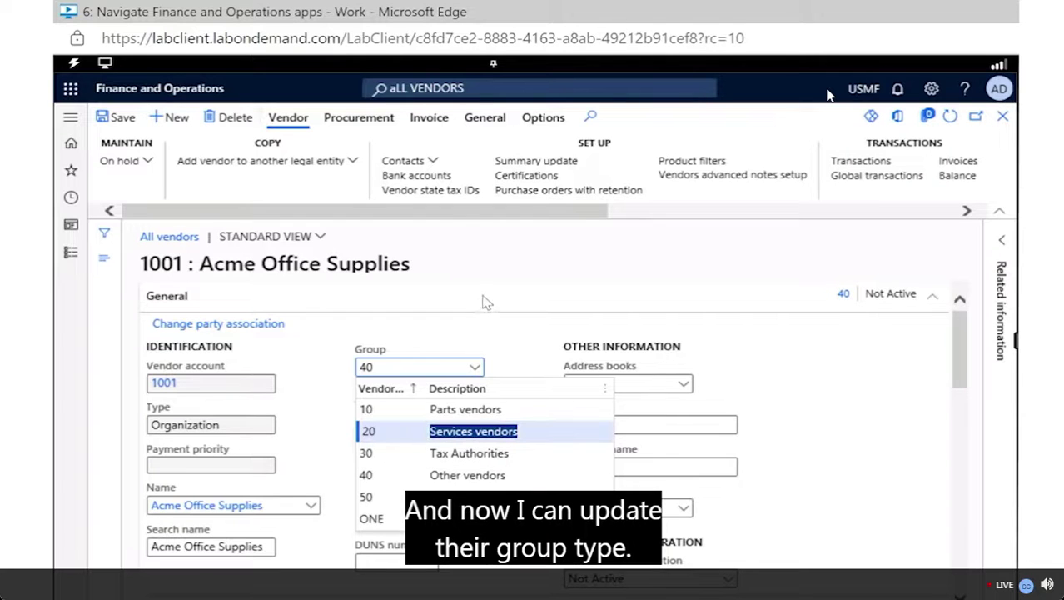
left_click(492, 331)
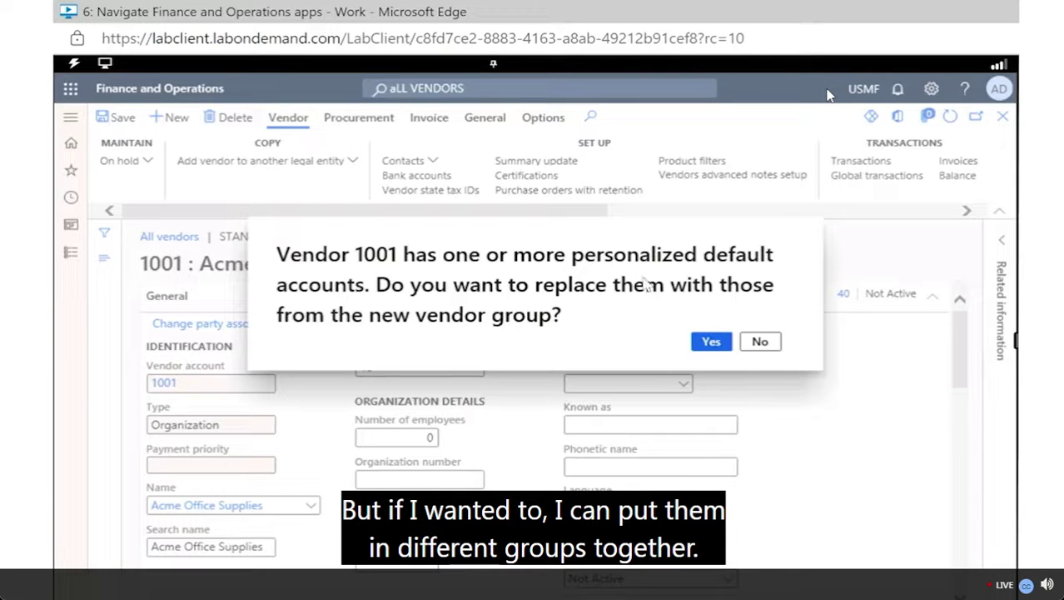
left_click(762, 342)
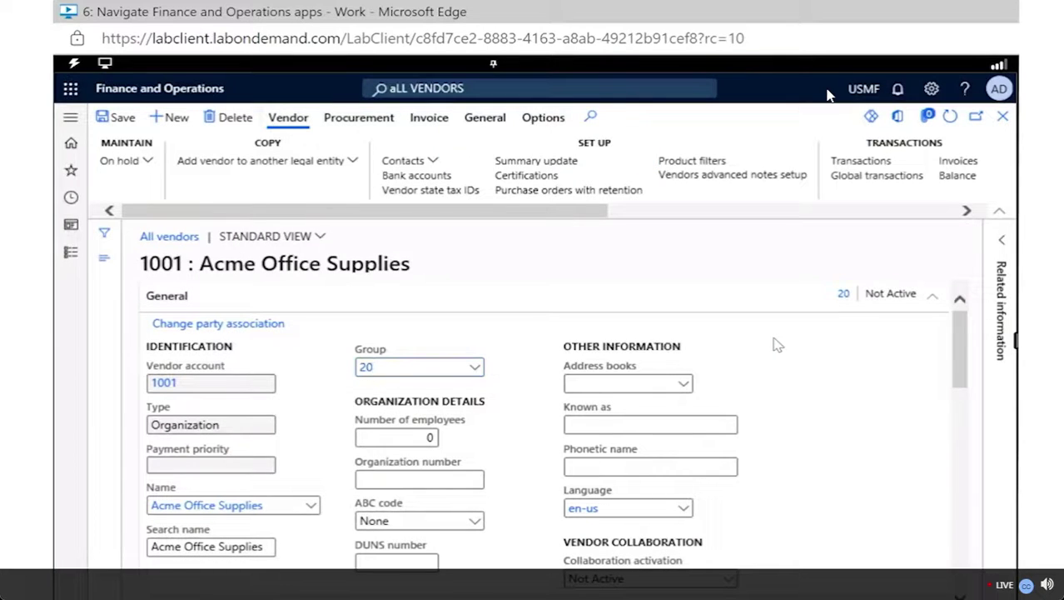
Change the vendor's group to 40 (Other vendors), decline replacing the personalized default accounts, and save the record.
left_click(475, 373)
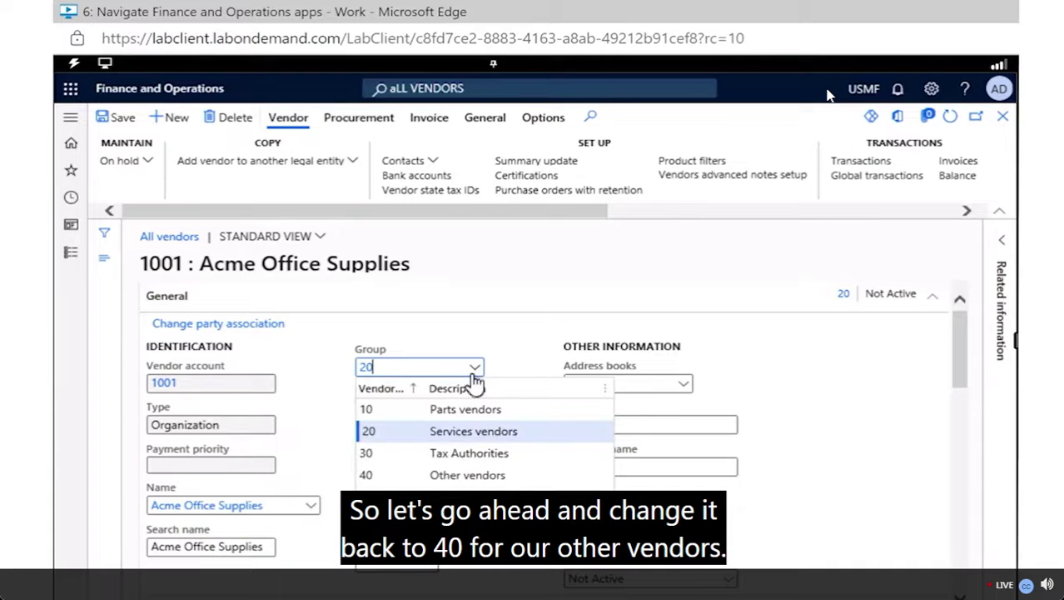
left_click(428, 481)
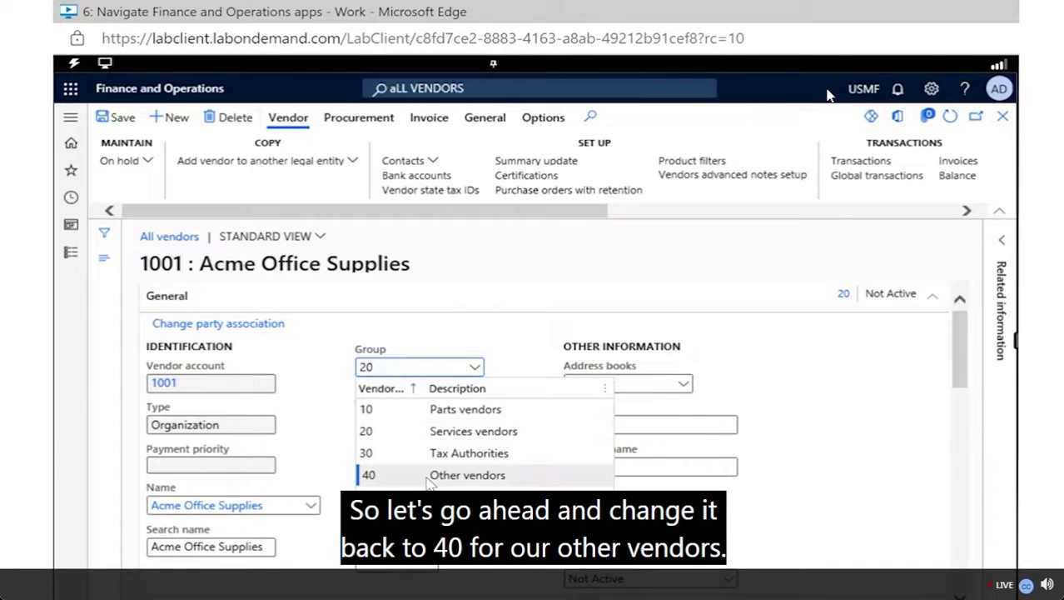
left_click(507, 323)
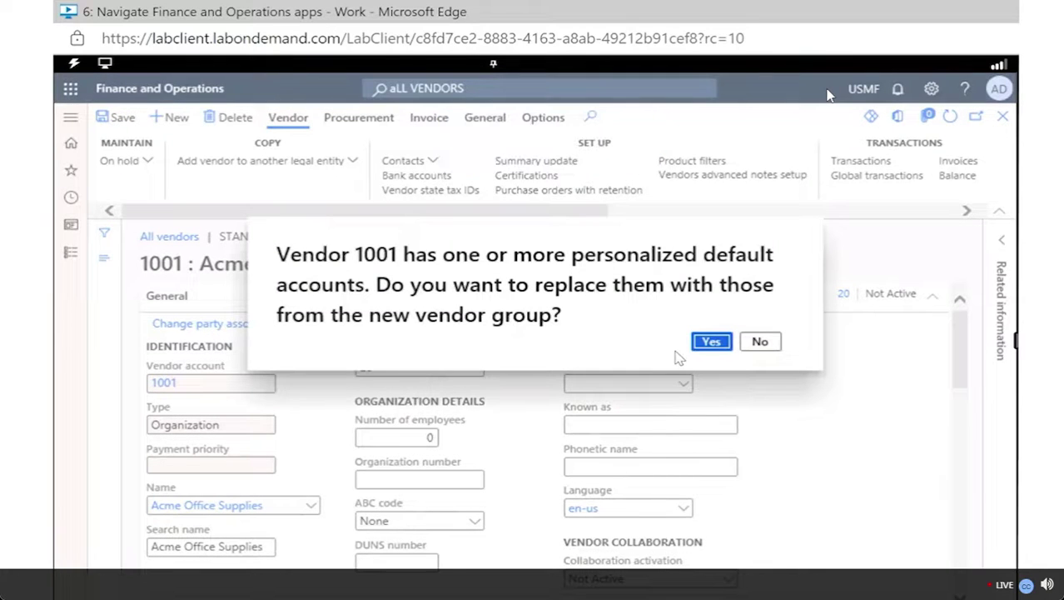
left_click(762, 342)
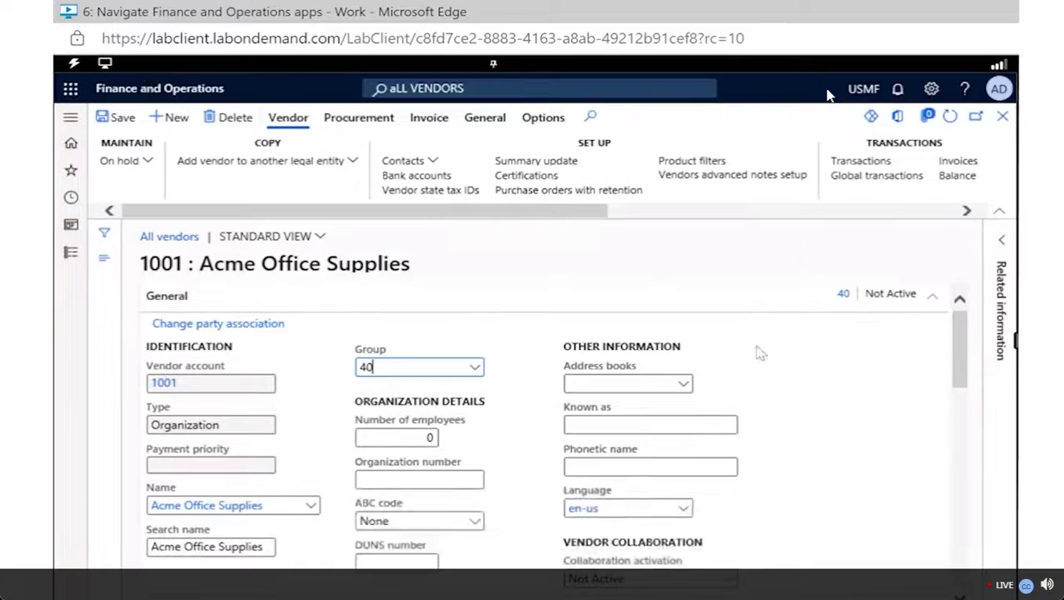
left_click(121, 121)
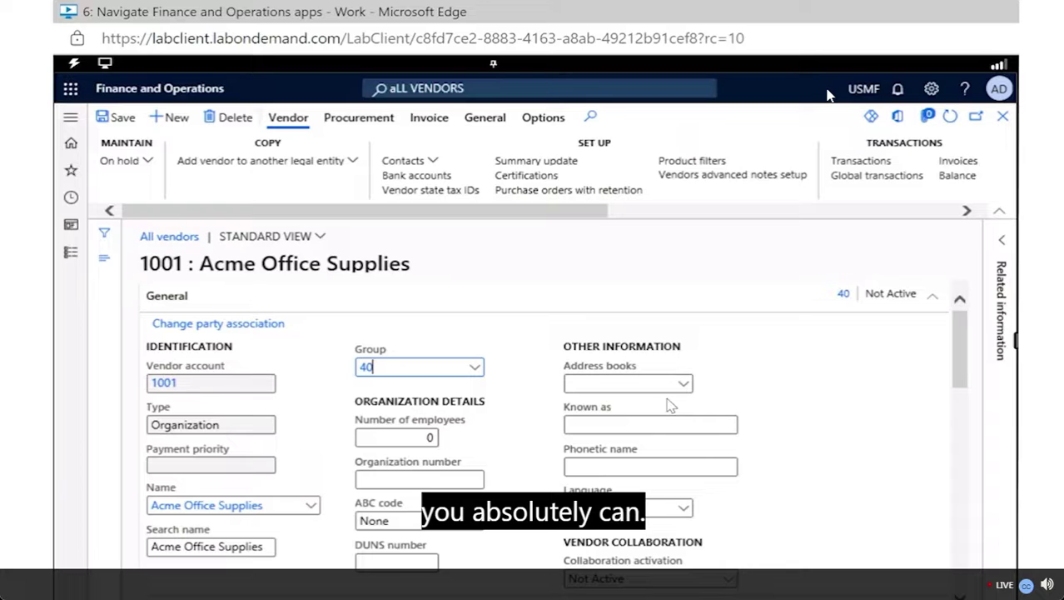
Return to the home page and add a new workspace by personalizing its tile container.
left_click(71, 148)
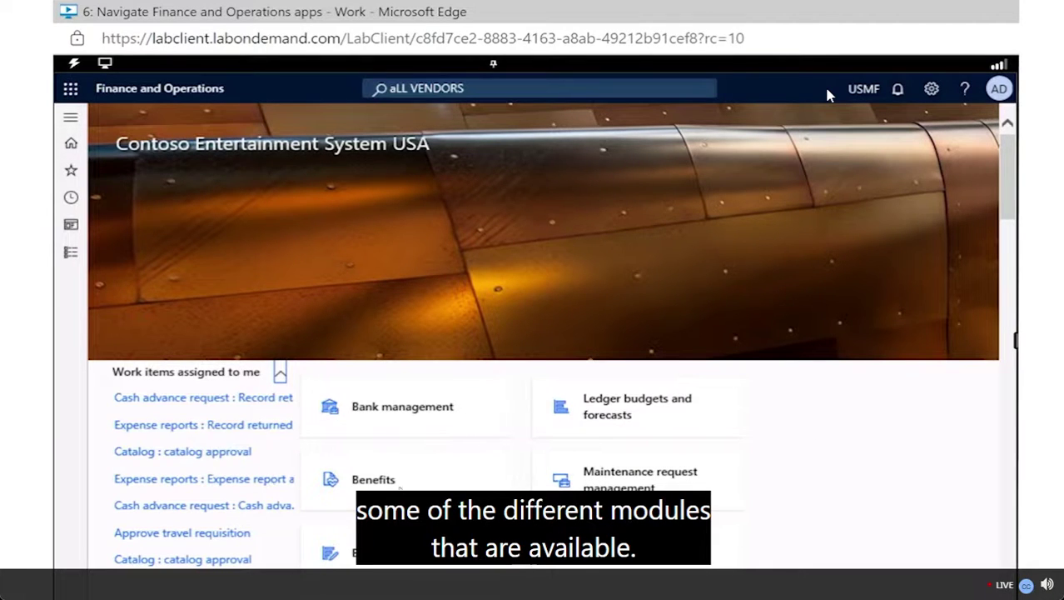
scroll(457, 509, "down", 5)
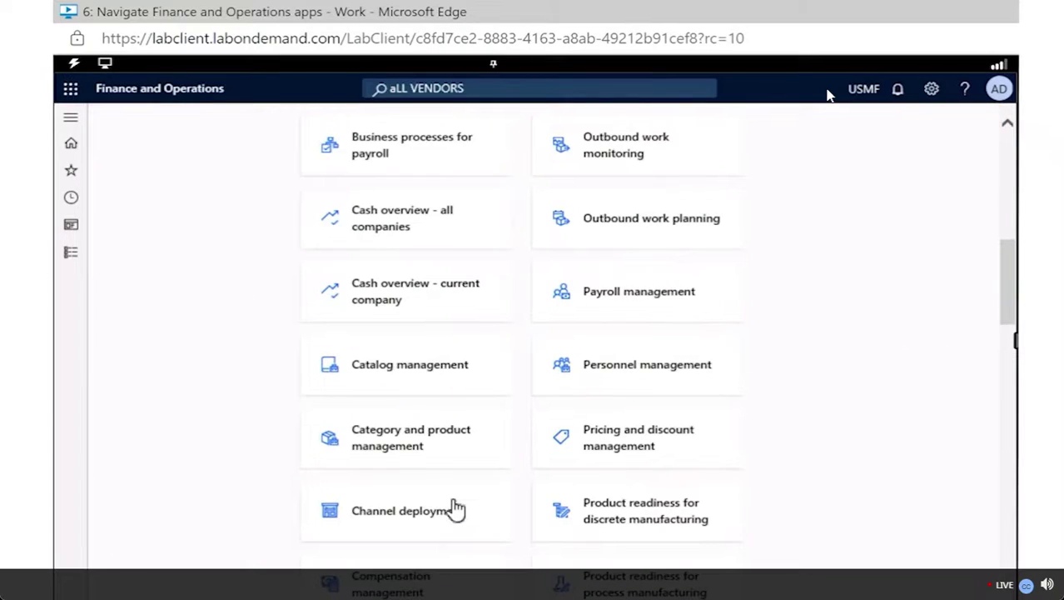
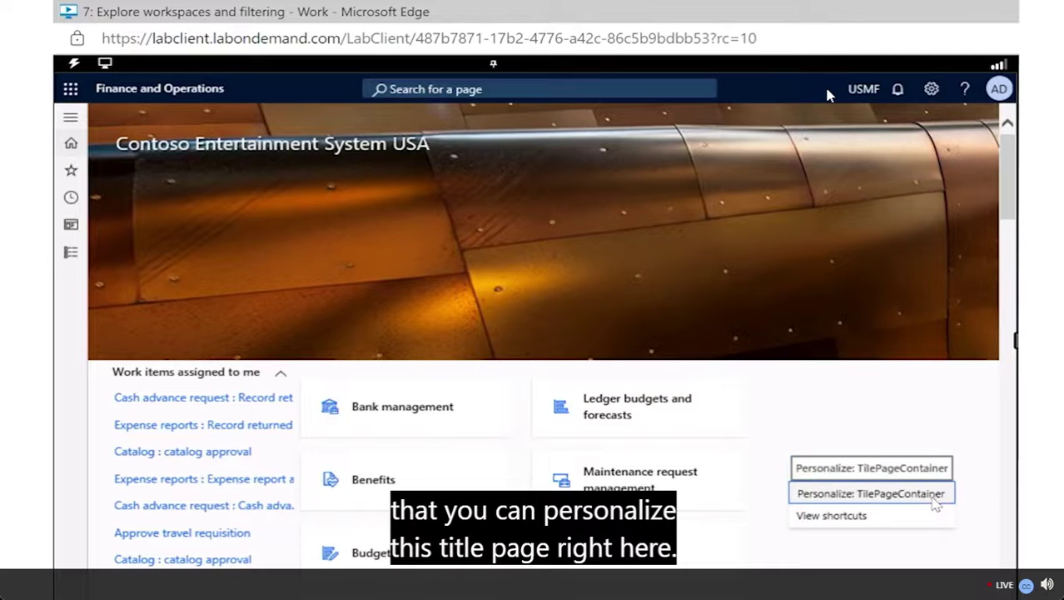
left_click(933, 497)
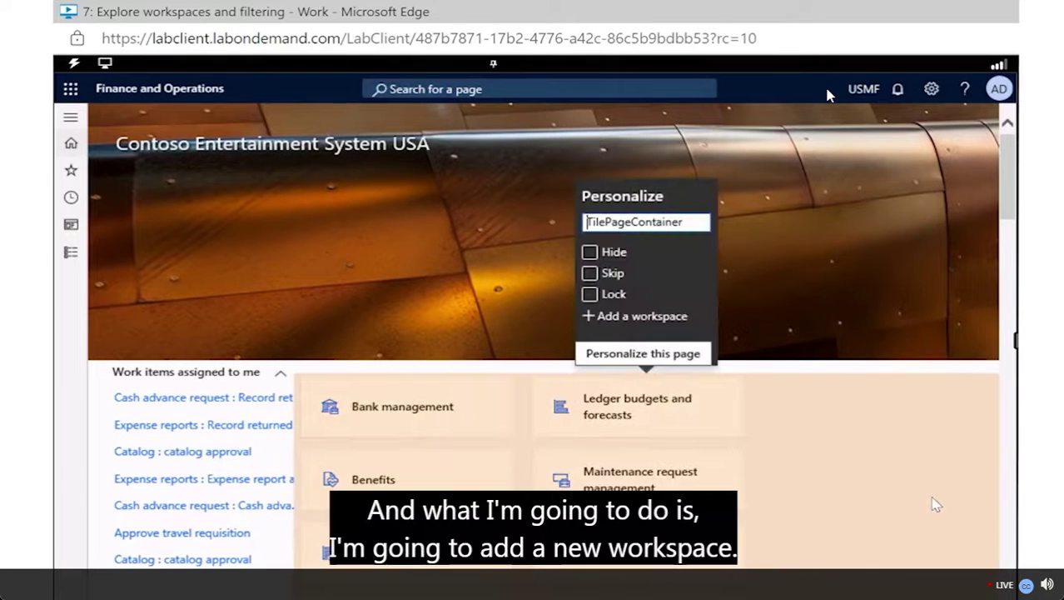
left_click(612, 321)
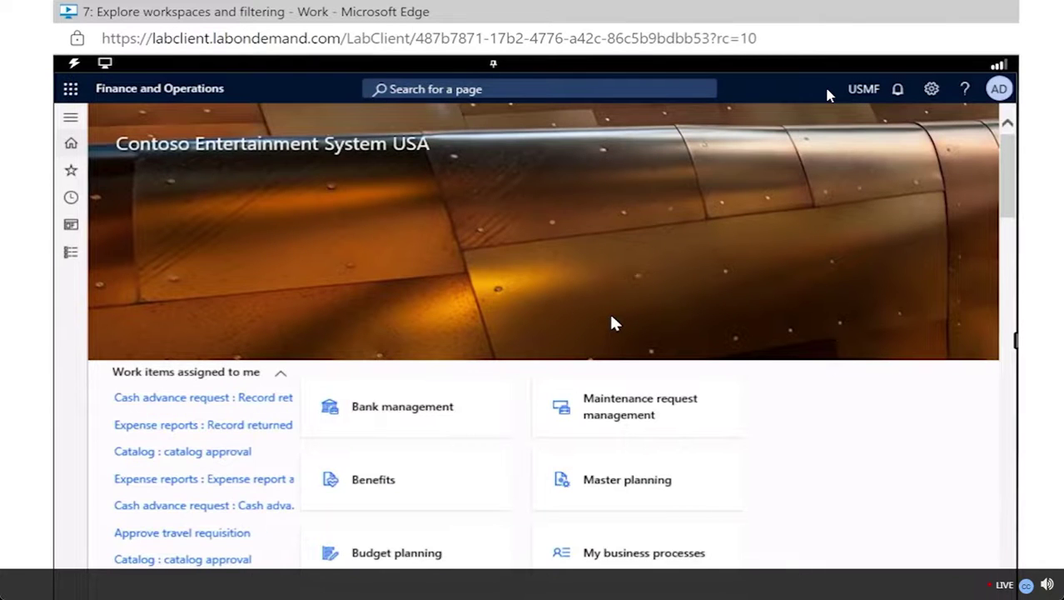
Try to rename the new My workspace 1 tile to the owner's first name in possessive form followed by "Workspace".
scroll(721, 483, "down", 15)
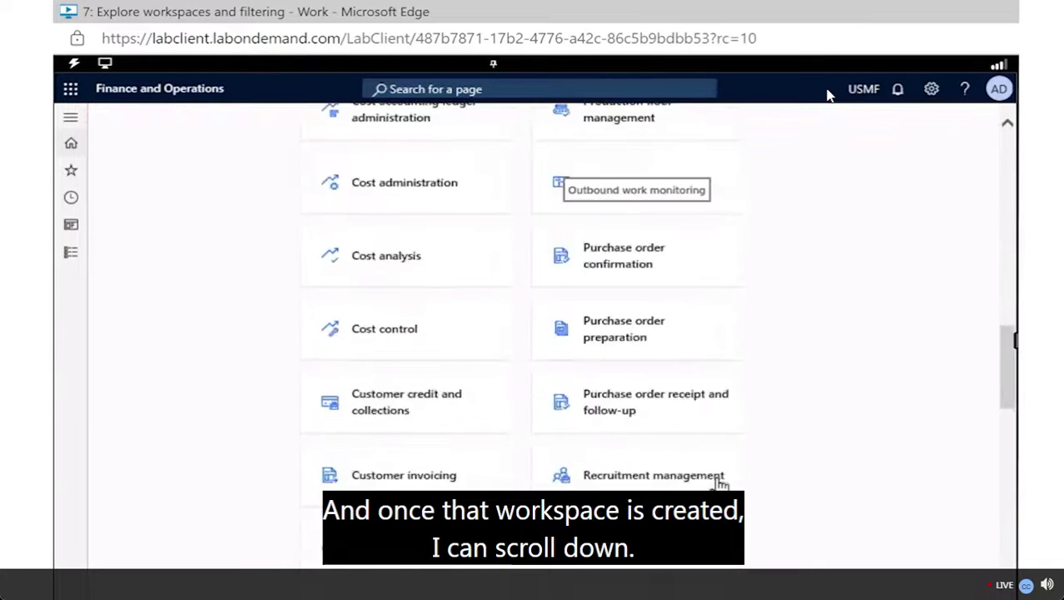
scroll(721, 483, "down", 7)
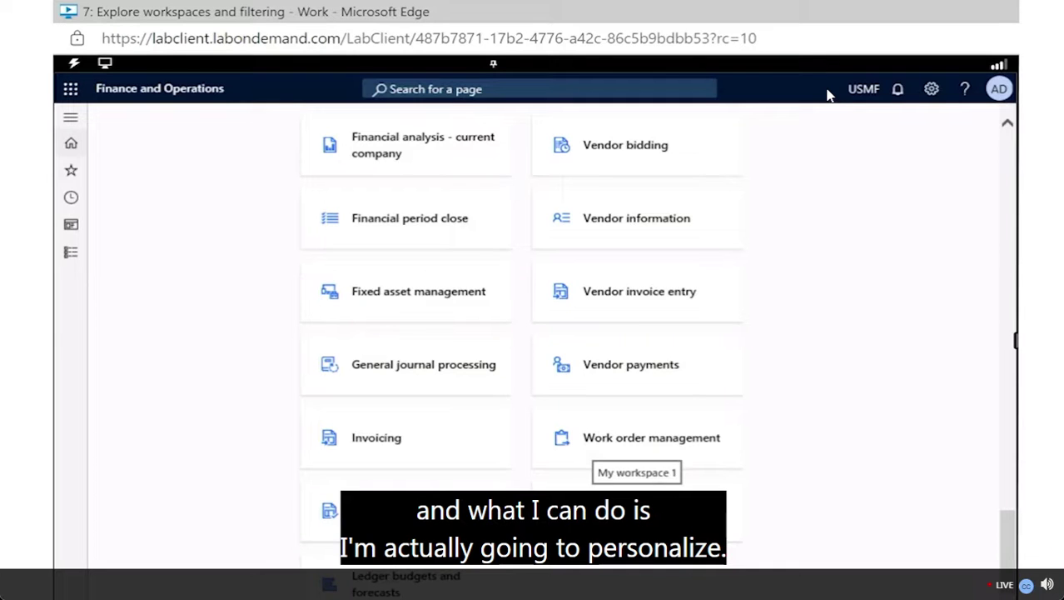
right_click(631, 525)
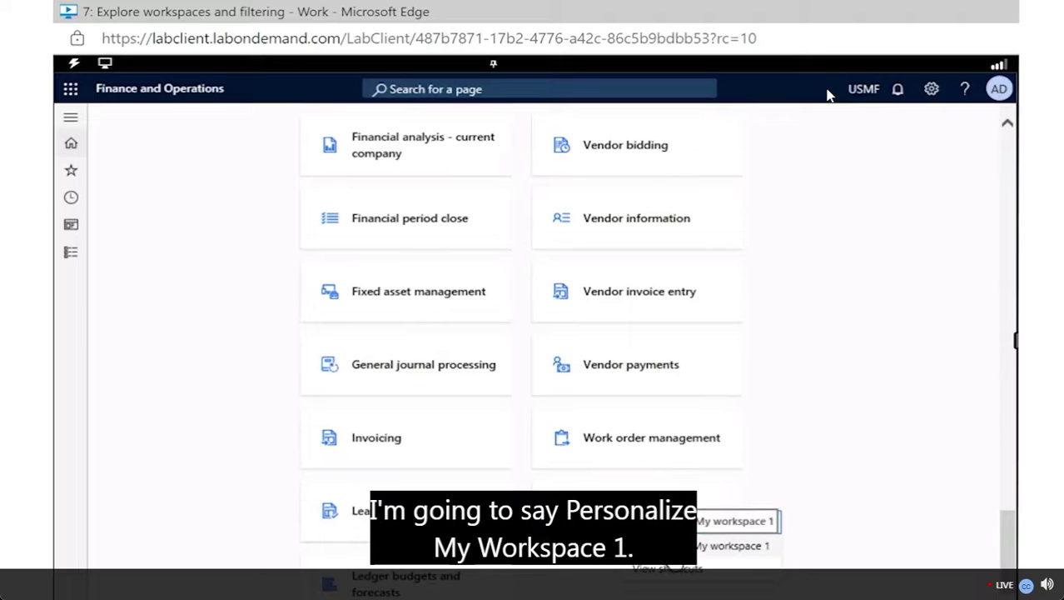
left_click(672, 546)
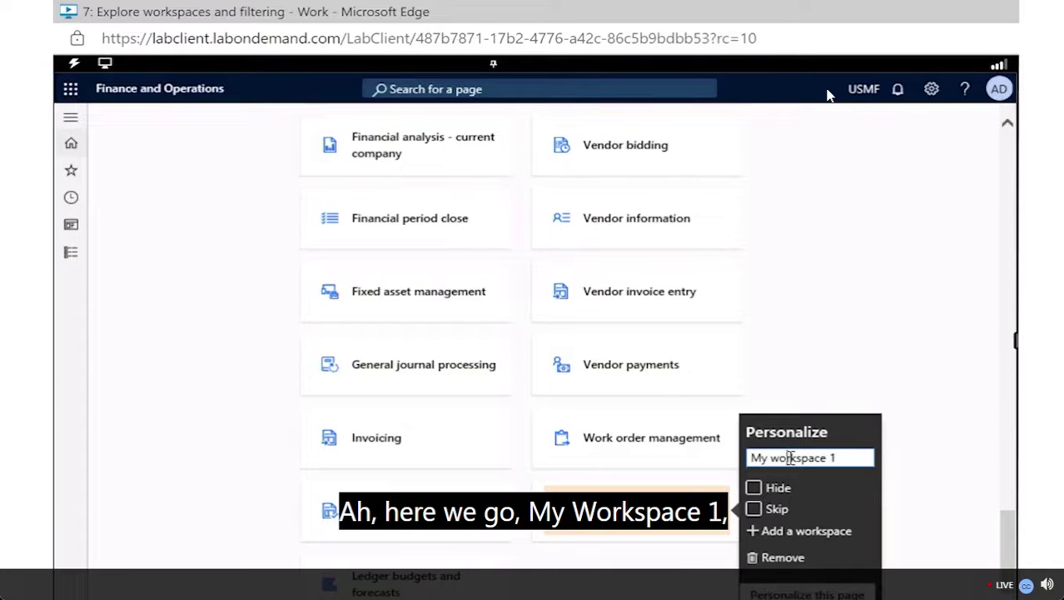
left_click(790, 457)
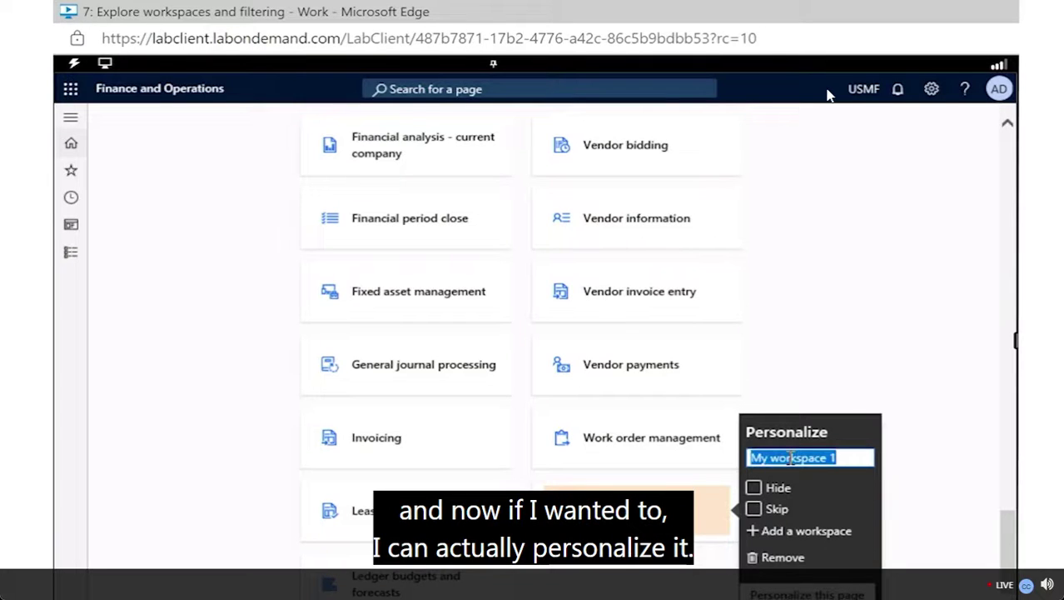
type("Chelsea's Work")
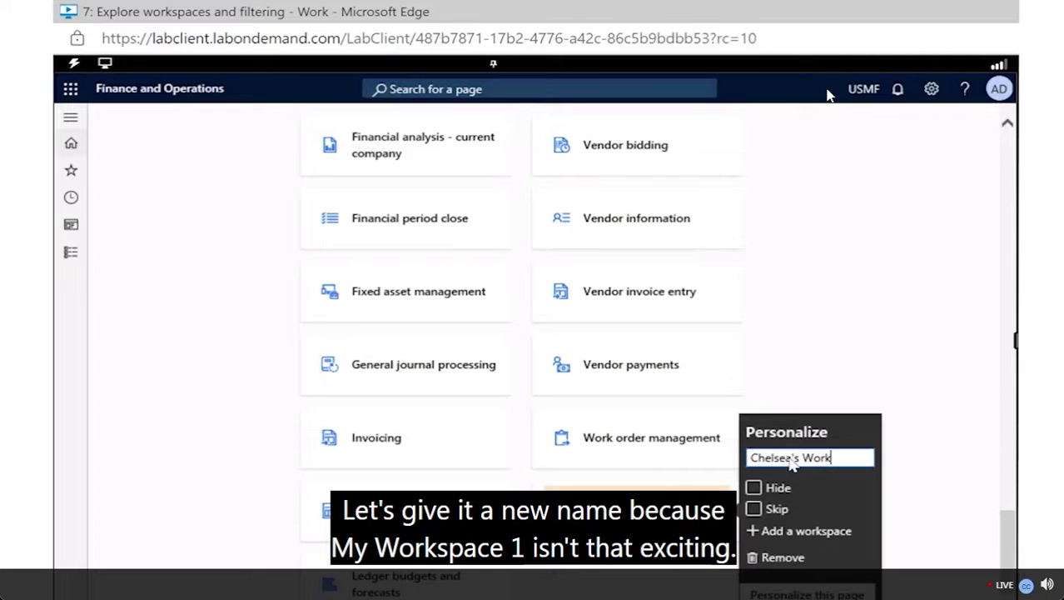
type("space")
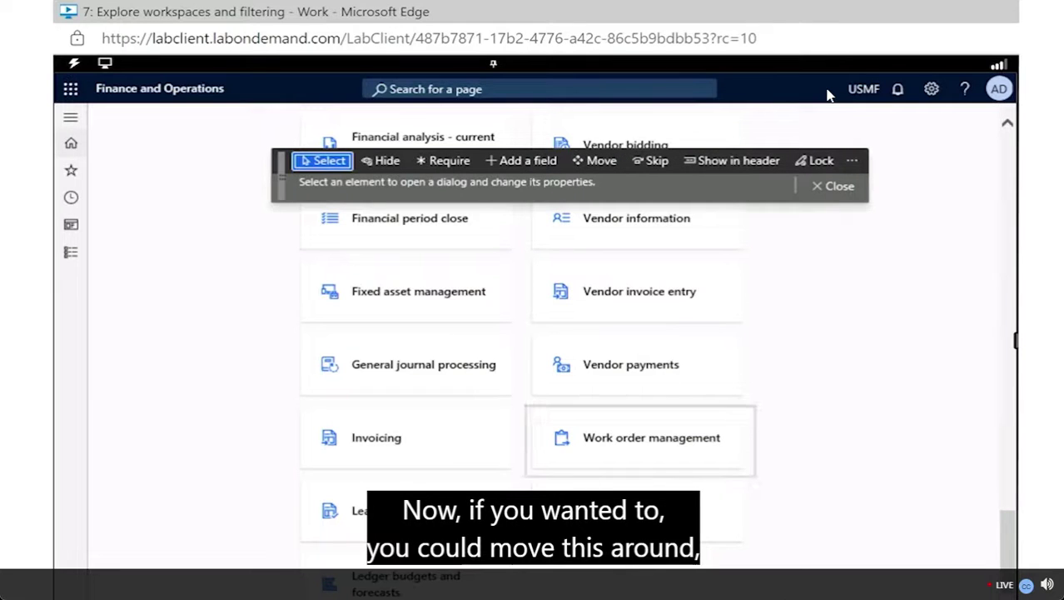
Try to move the new workspace tile to another location in page personalization, and reselect the tile.
left_click(594, 163)
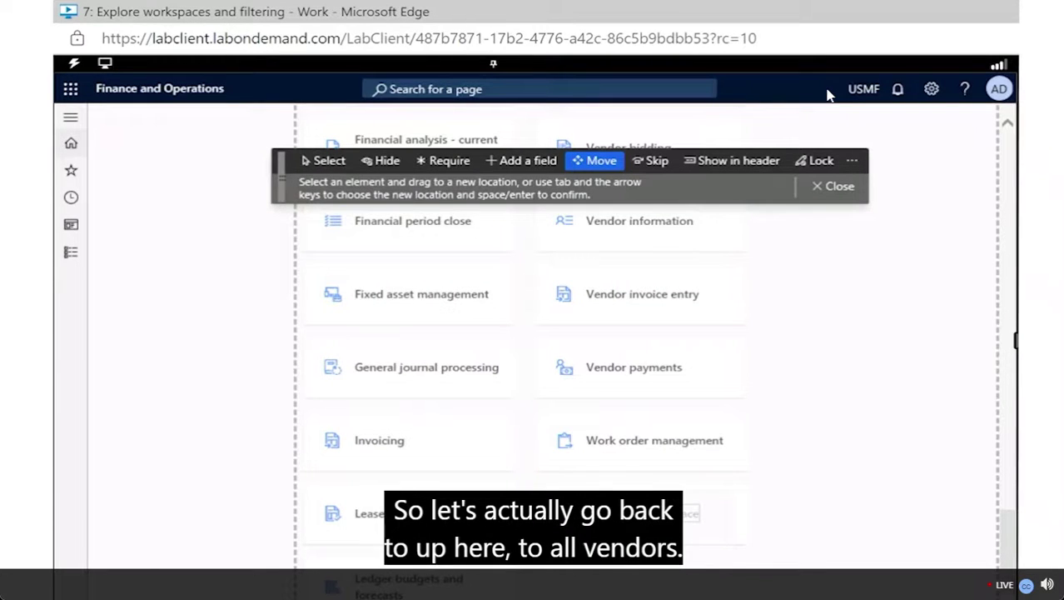
left_click_drag(660, 516, 870, 468)
scroll(715, 484, "down", 15)
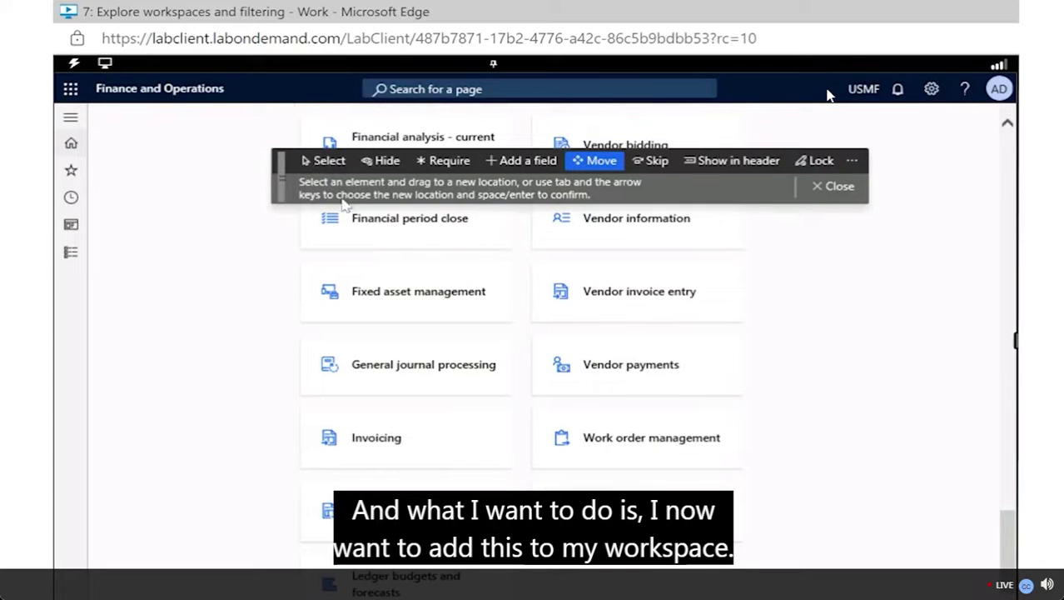
left_click(322, 161)
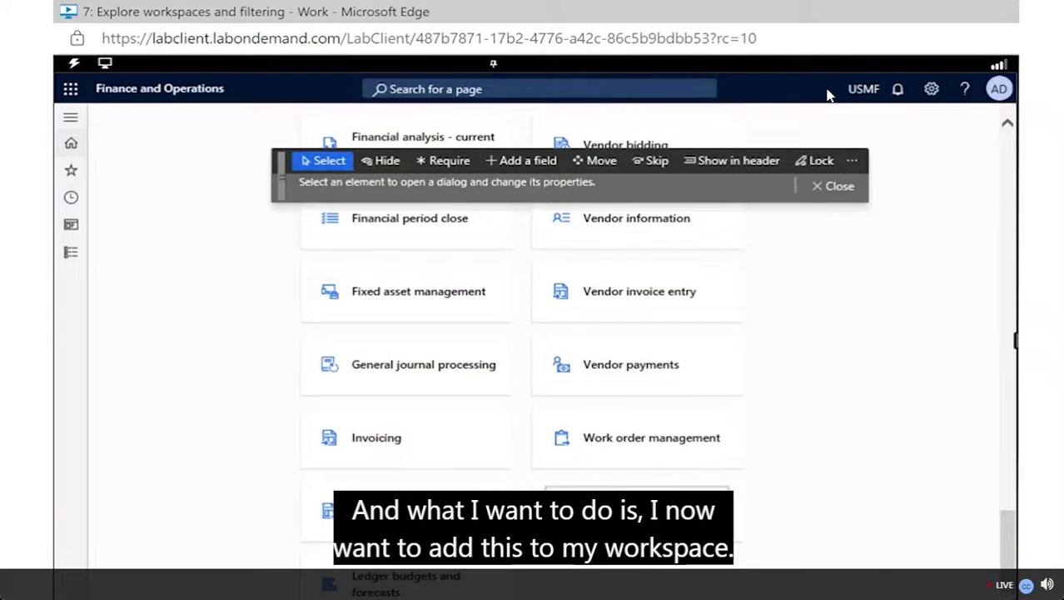
left_click(637, 500)
Personalize the My workspace 1 tile, naming it with the owner's first name in possessive form followed by "Workspace".
scroll(968, 422, "down", 4)
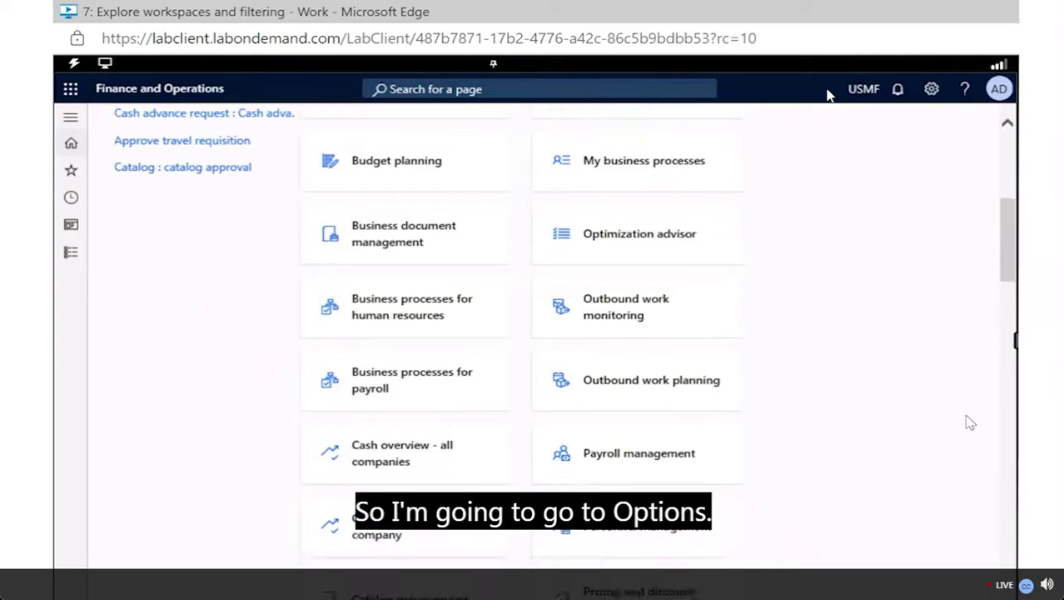
scroll(969, 422, "down", 10)
scroll(968, 423, "down", 5)
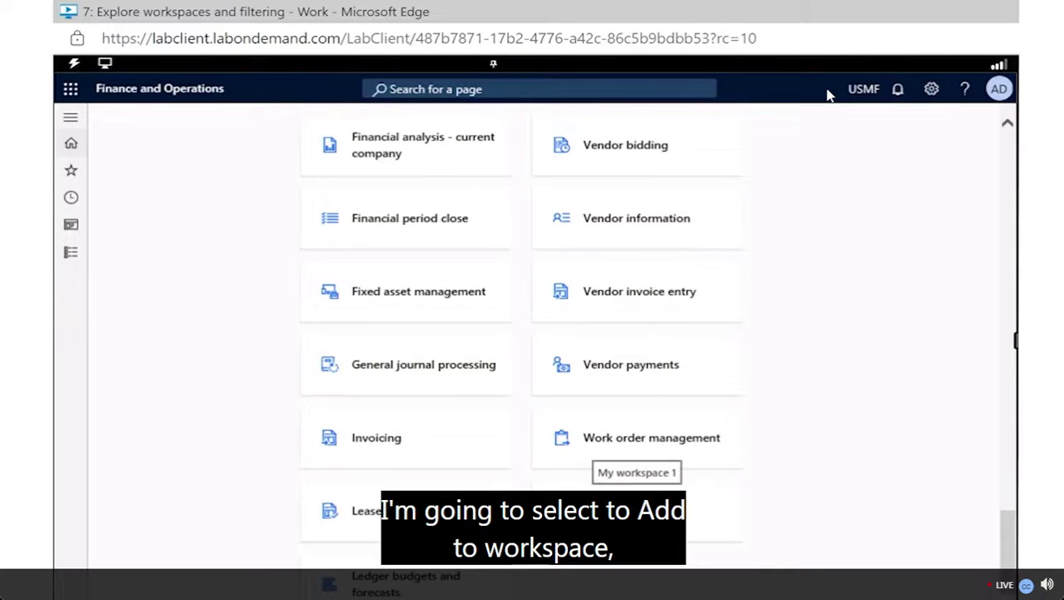
right_click(629, 513)
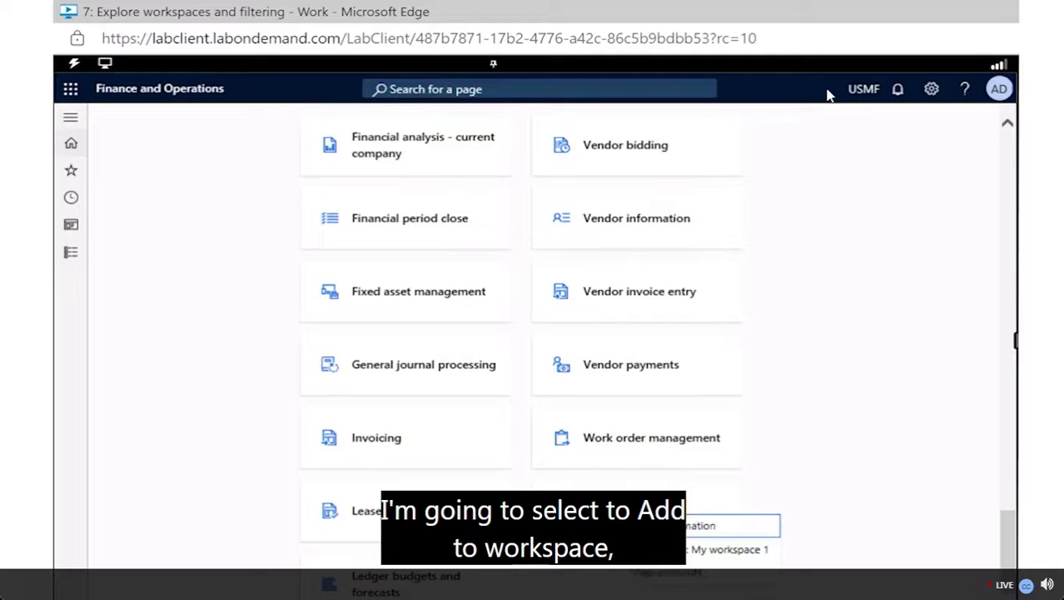
left_click(673, 553)
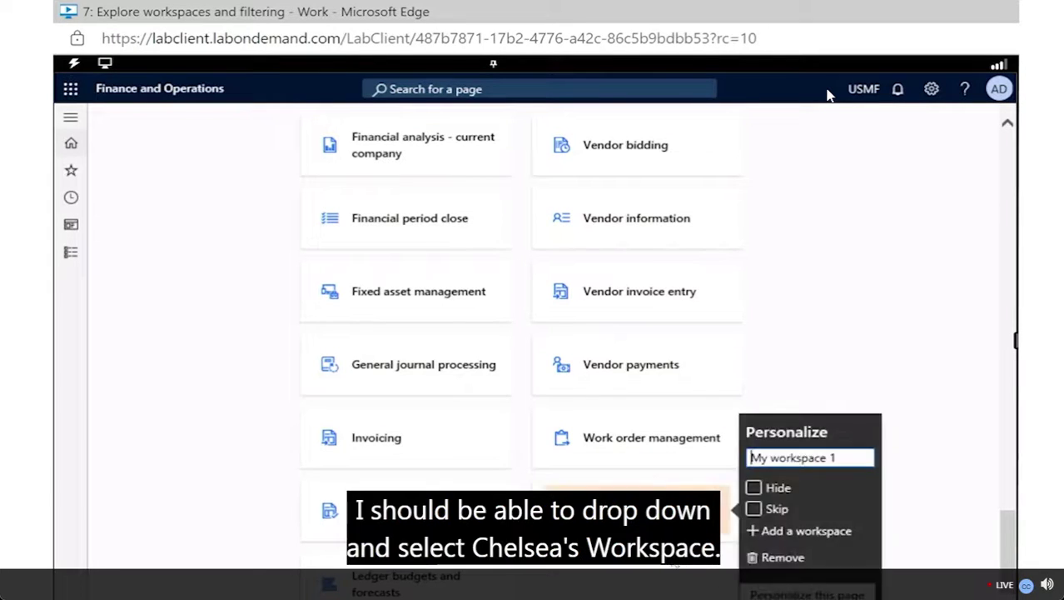
triple_click(804, 457)
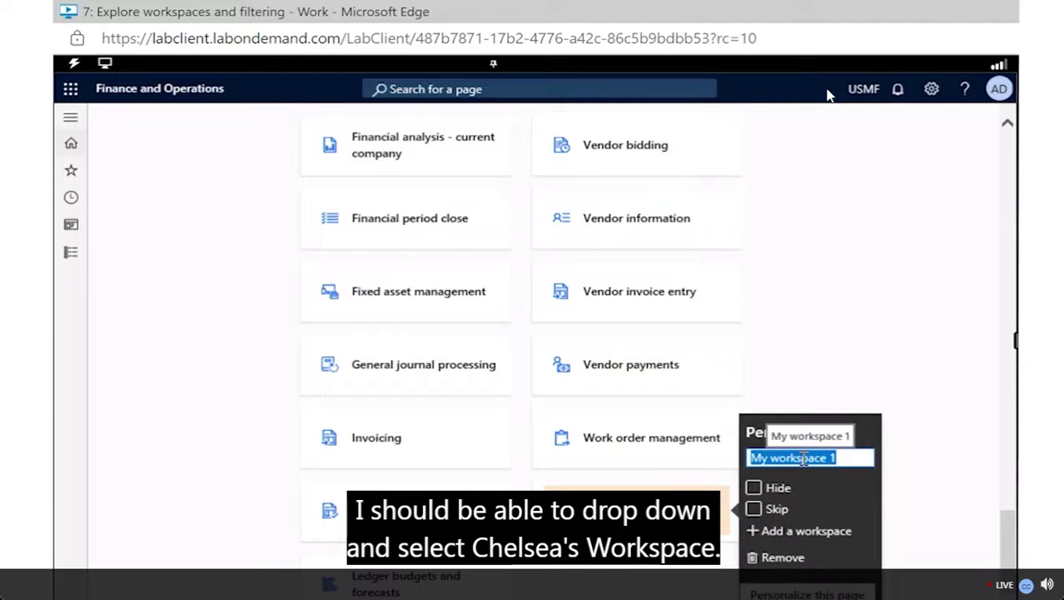
type("C")
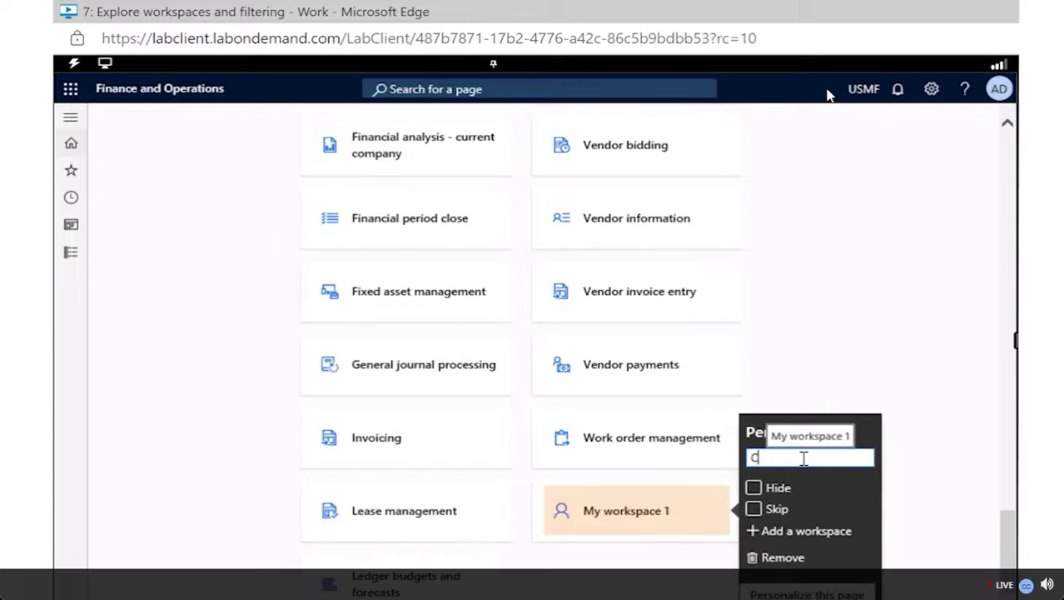
type("helsea's Workspace")
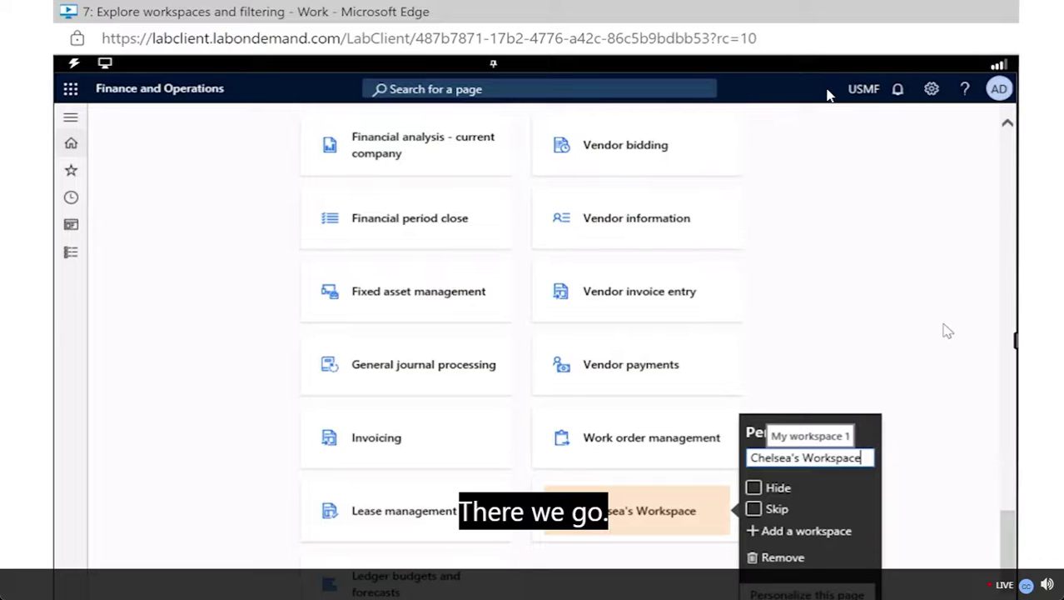
left_click(875, 313)
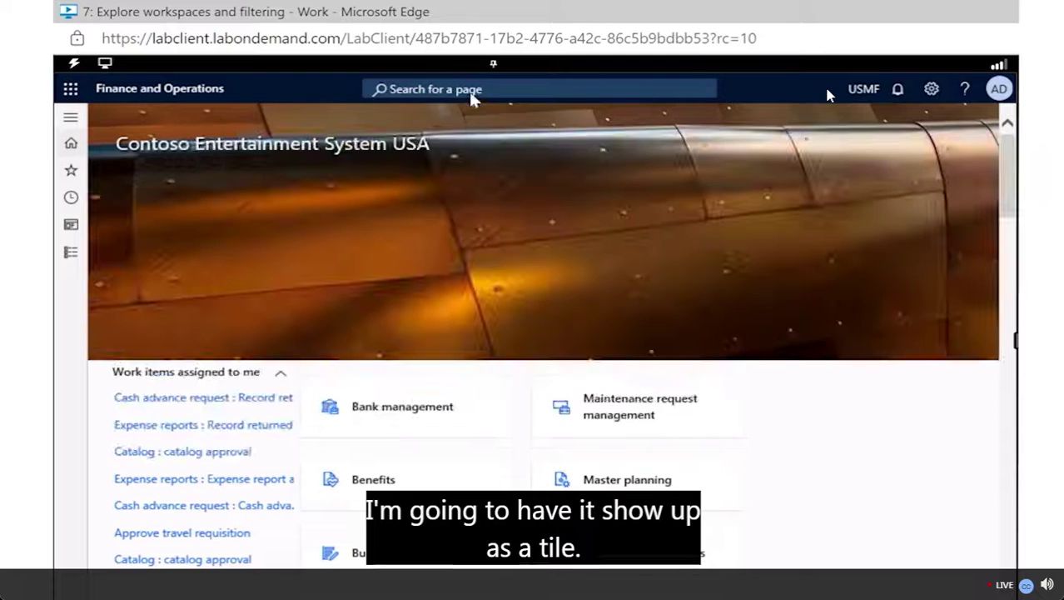
Search for the "All Vendors" page and open the vendor list.
left_click(468, 89)
type("Al")
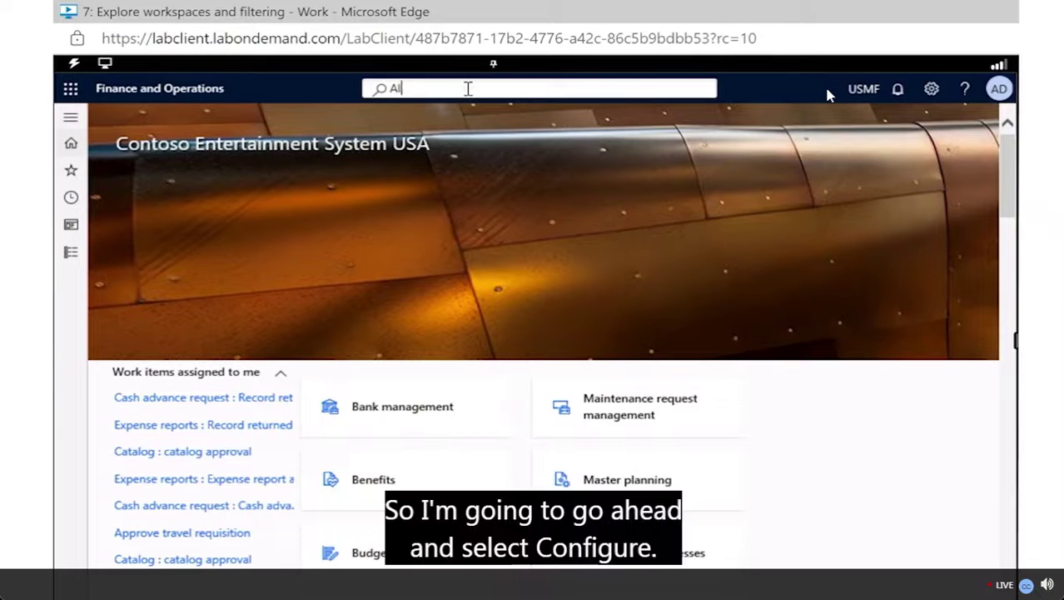
type("l Vendors")
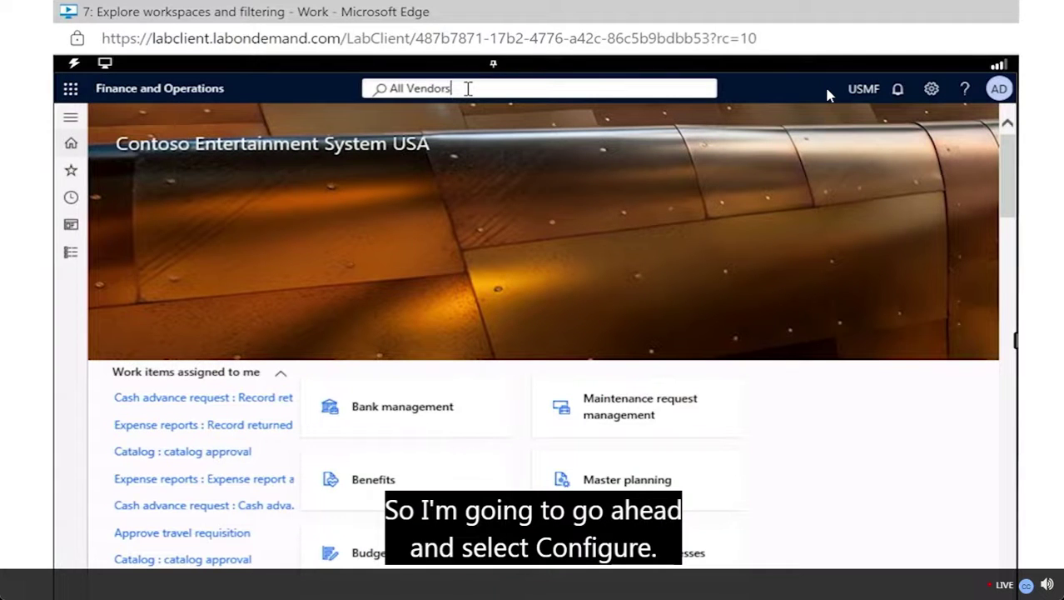
key("Return")
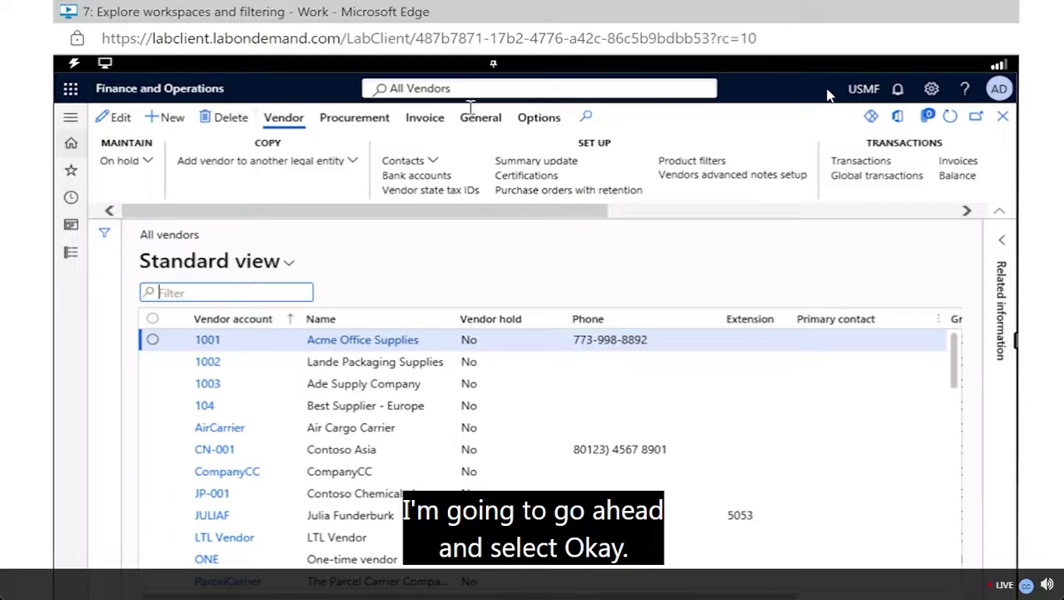
Start adding the All vendors page to a workspace, choosing the personal workspace named after its owner.
left_click(540, 121)
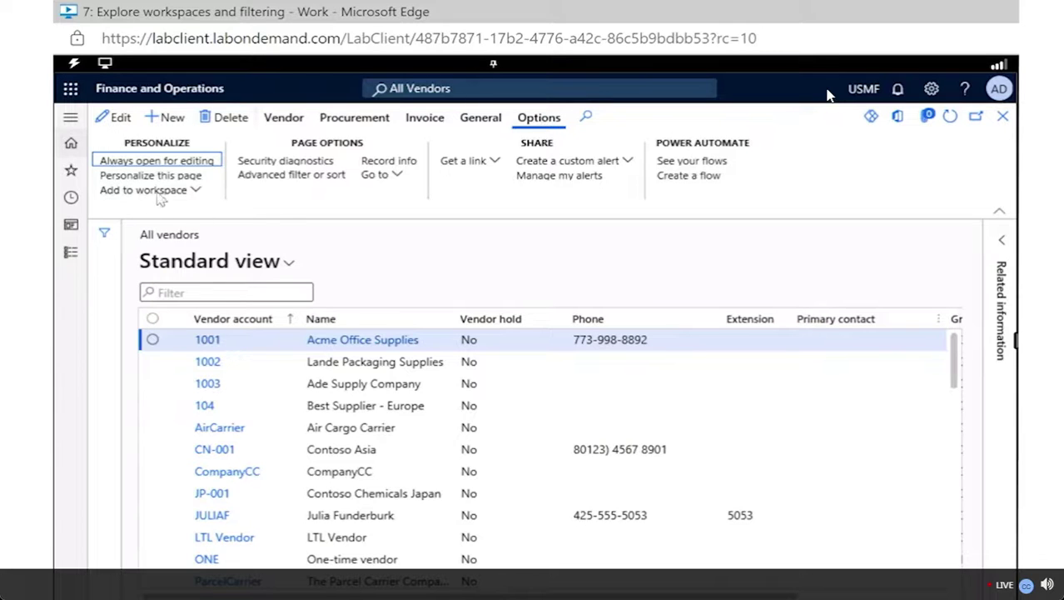
left_click(196, 192)
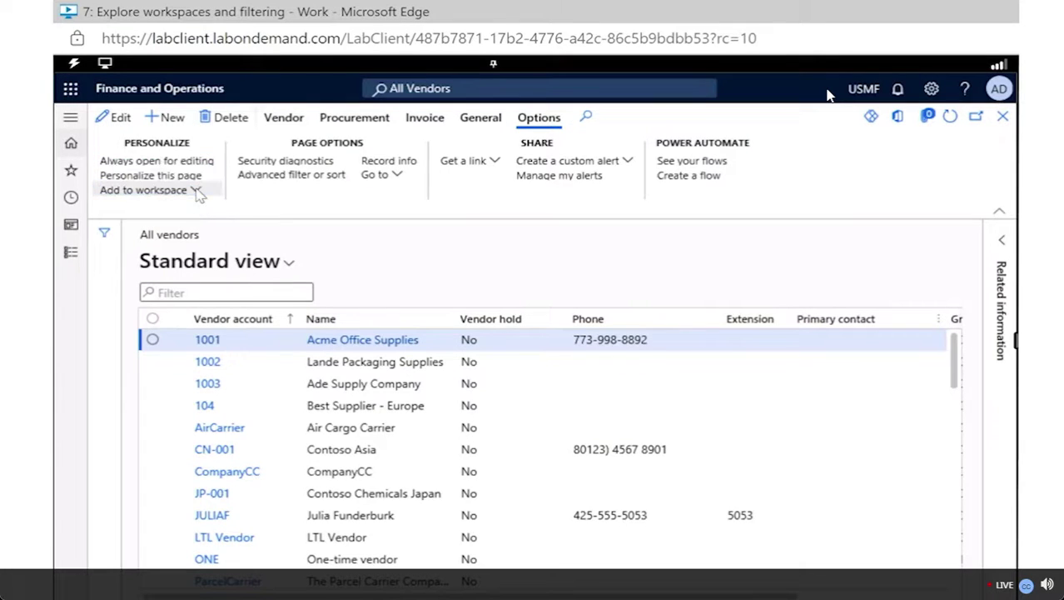
left_click(197, 191)
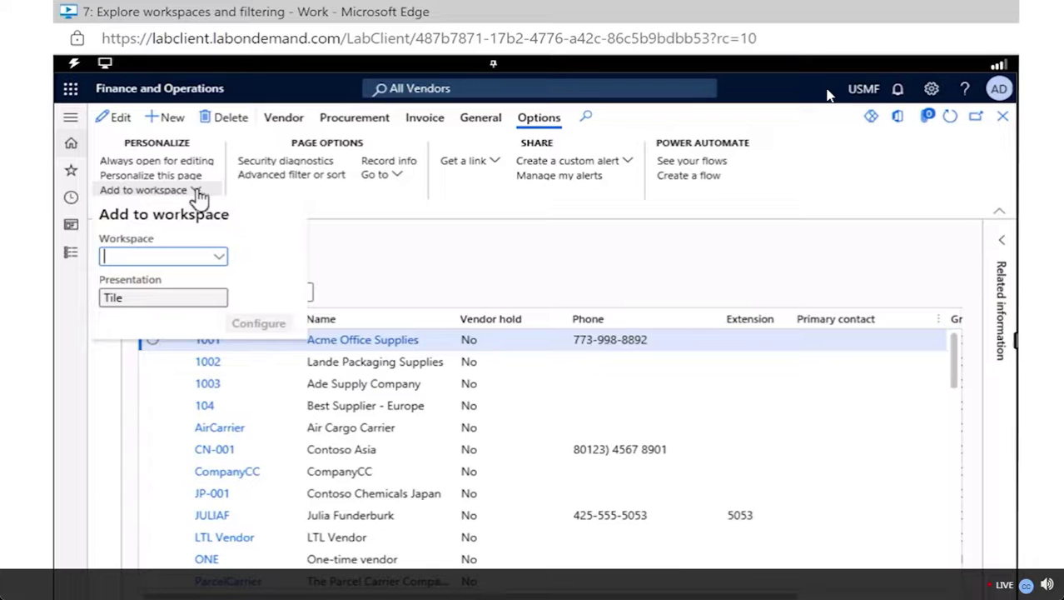
left_click(219, 260)
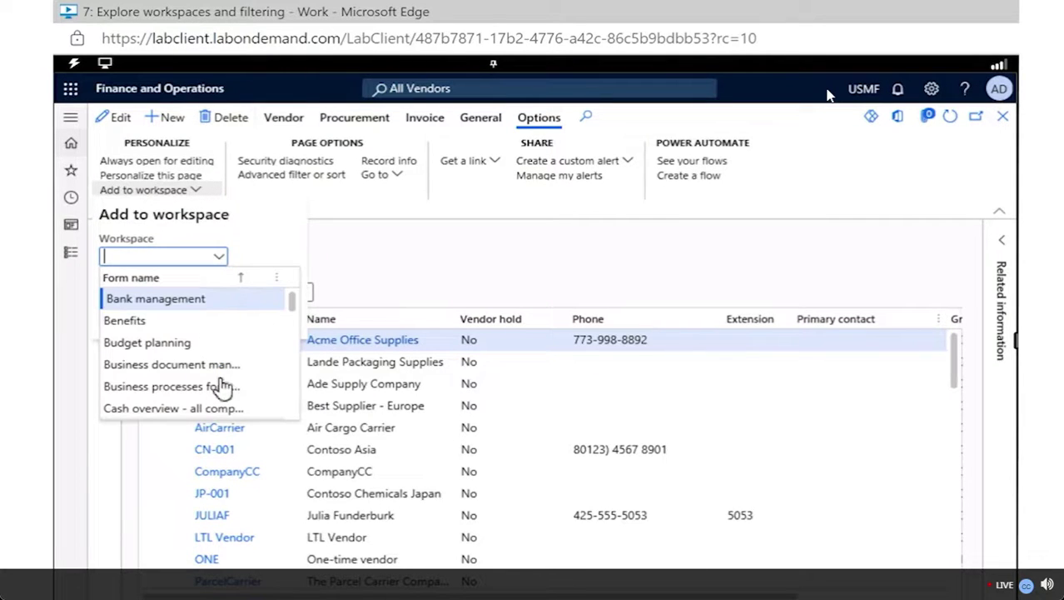
scroll(221, 379, "down", 3)
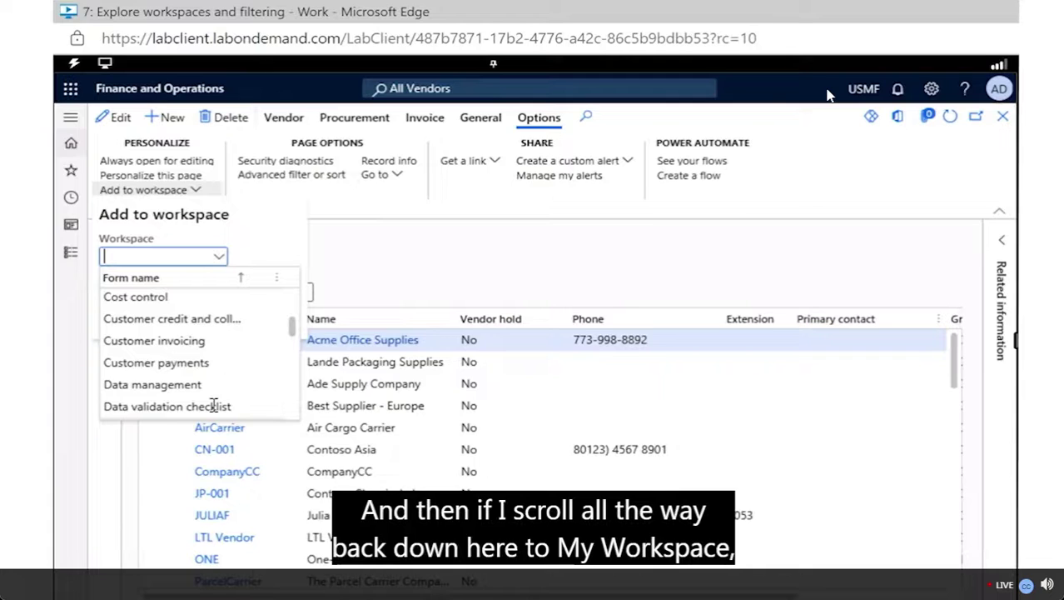
scroll(223, 400, "down", 5)
scroll(223, 406, "down", 3)
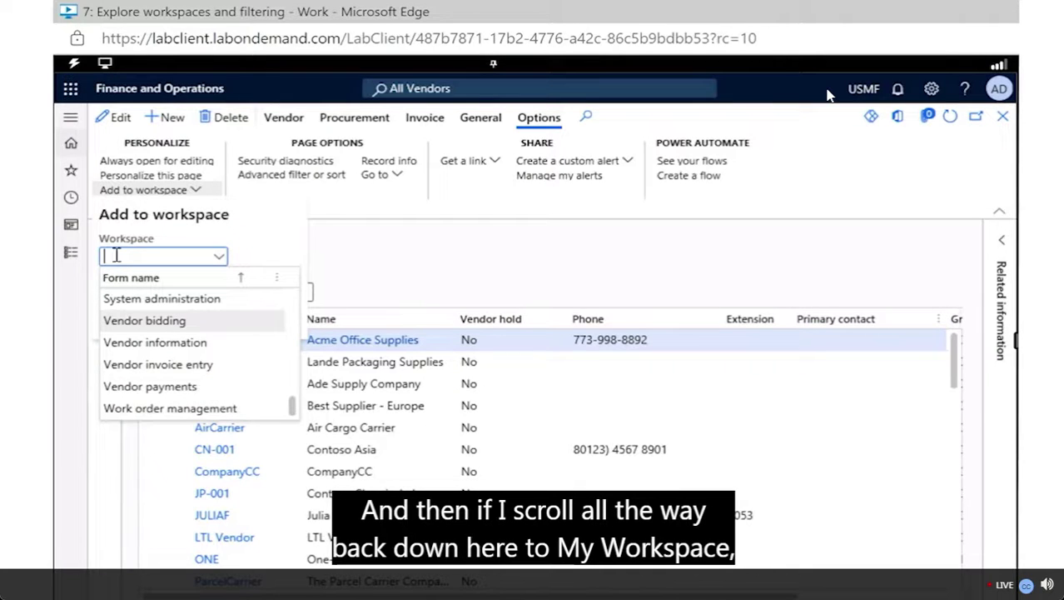
type("Chel")
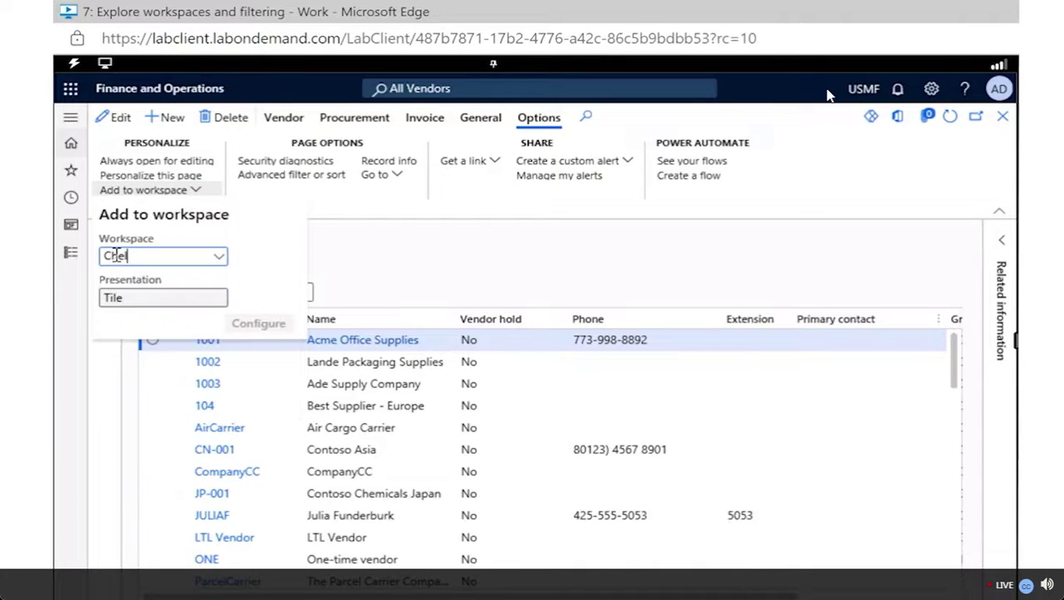
type("sea")
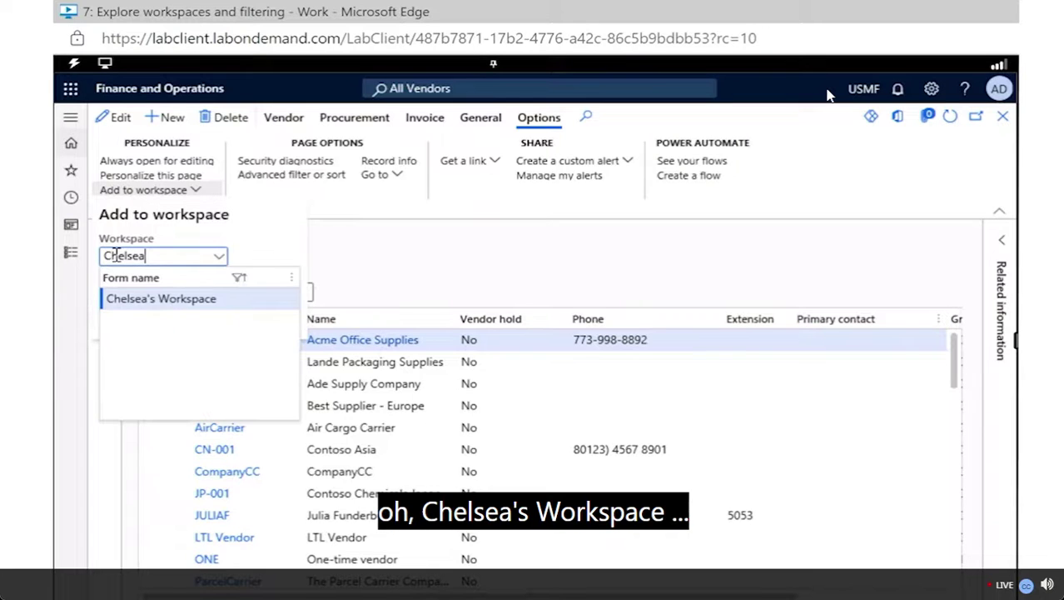
left_click(125, 301)
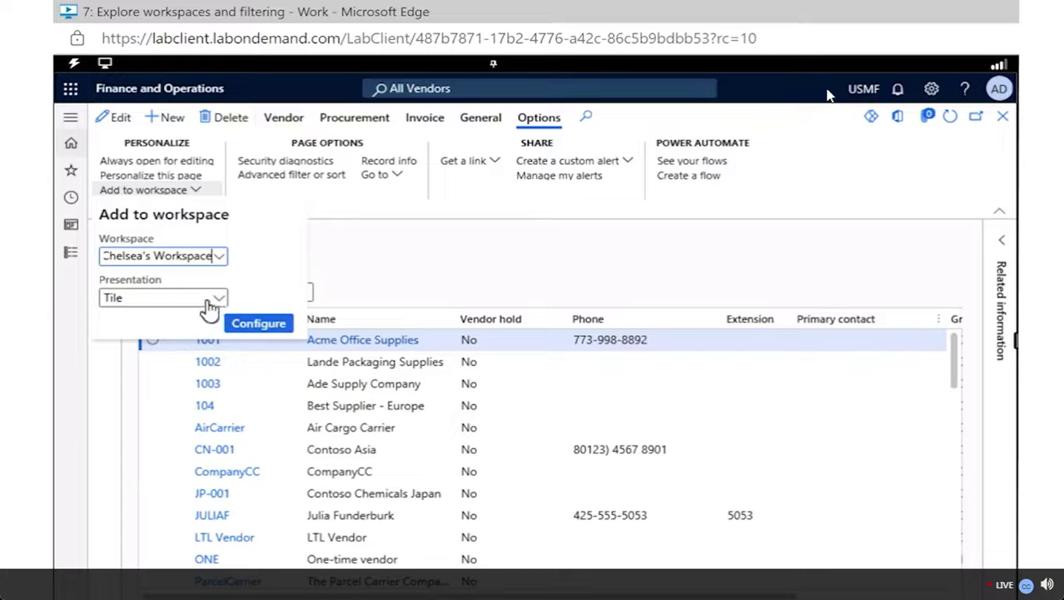
Set the presentation to Tile and add it with the name Standard view and the count shown.
left_click(213, 297)
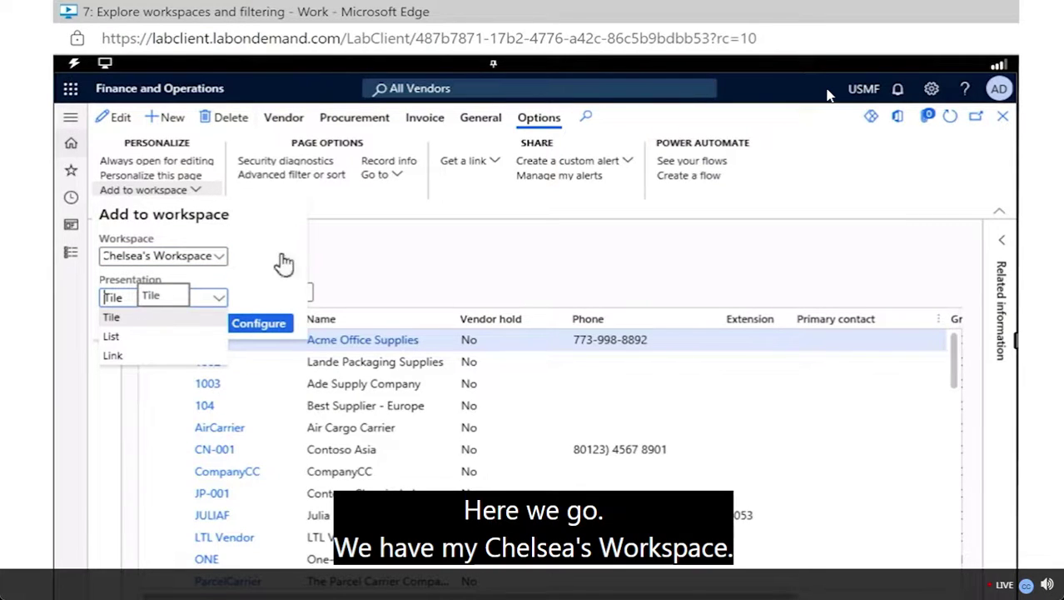
left_click(262, 333)
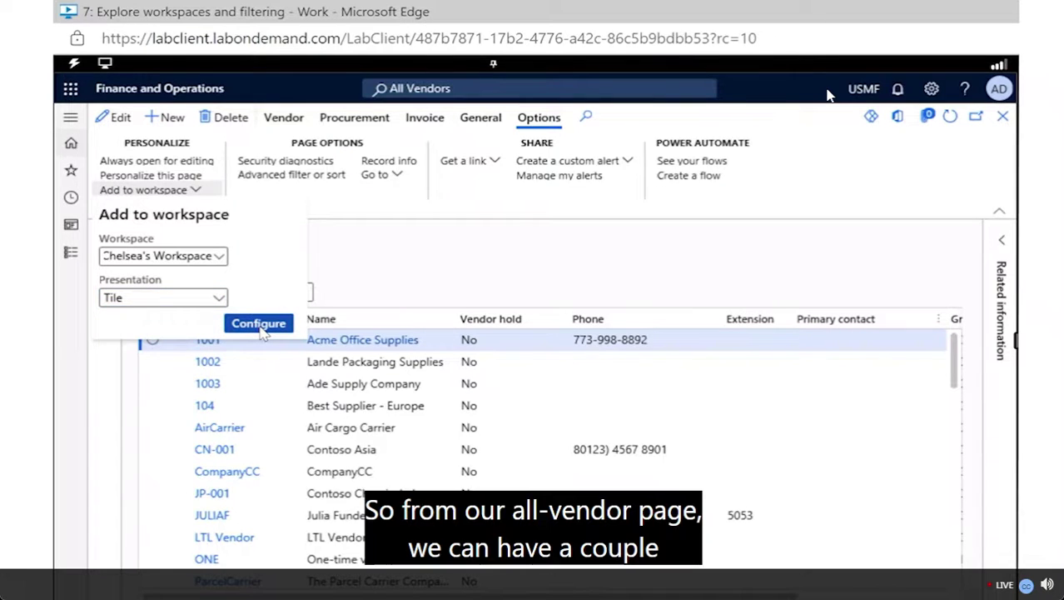
left_click(259, 324)
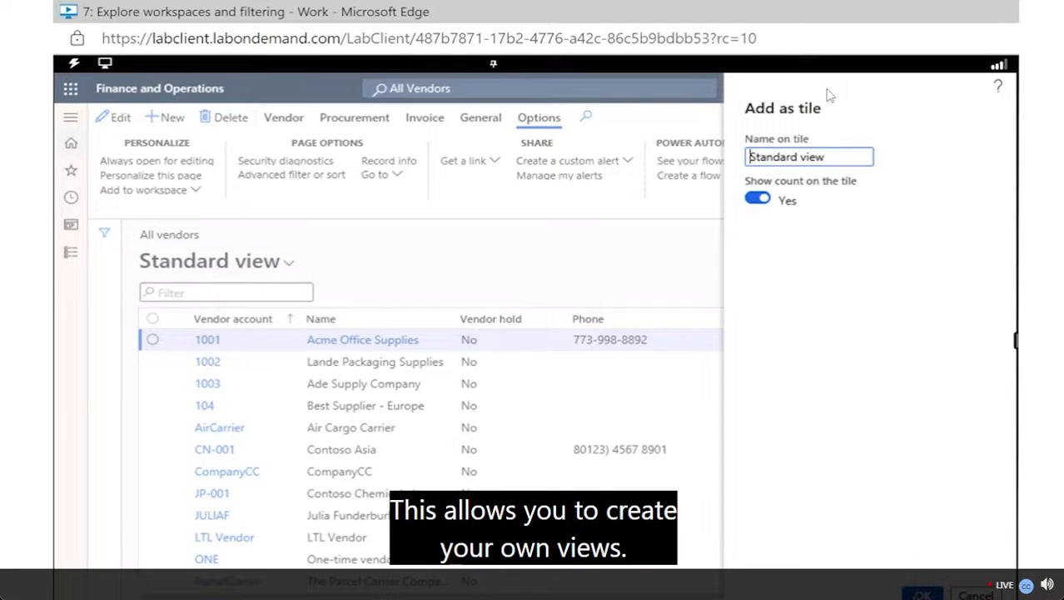
key("Return")
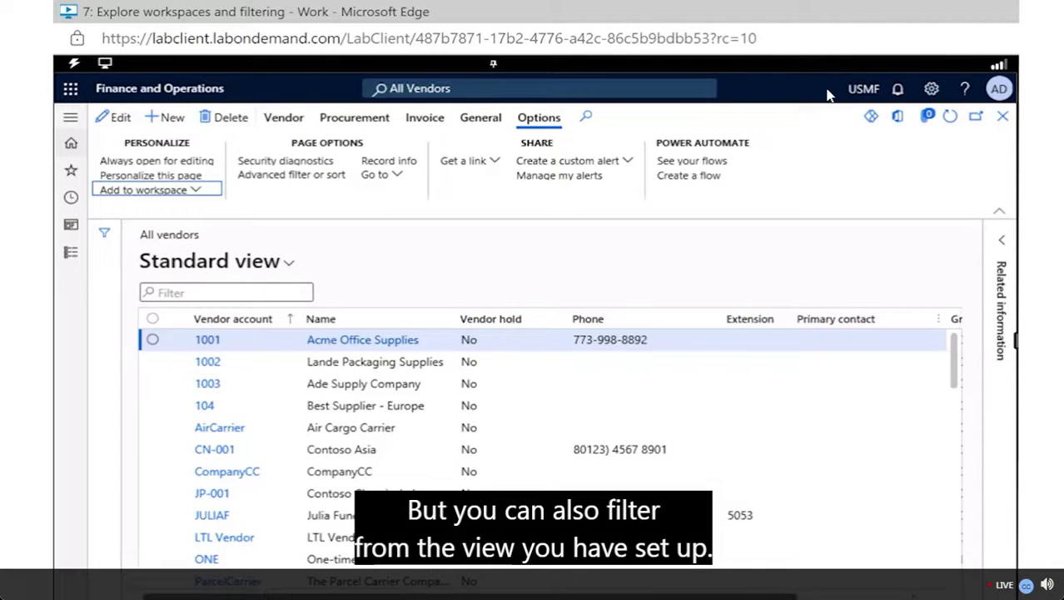
From the home page, open the owner's personal workspace and its Standard view tile.
left_click(71, 144)
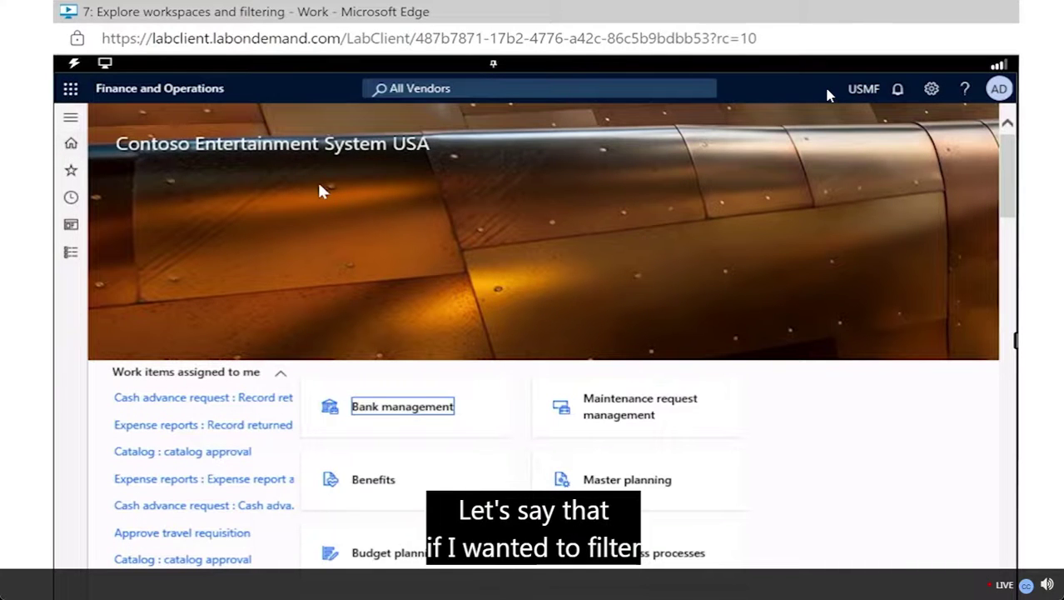
scroll(572, 420, "down", 15)
scroll(574, 416, "down", 8)
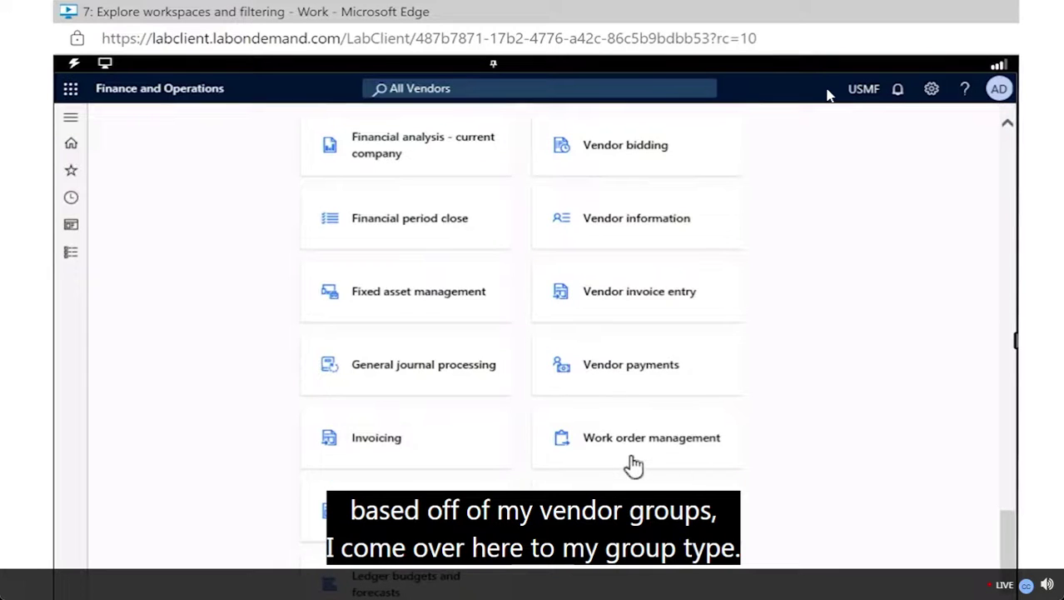
scroll(632, 456, "up", 1)
scroll(632, 463, "up", 15)
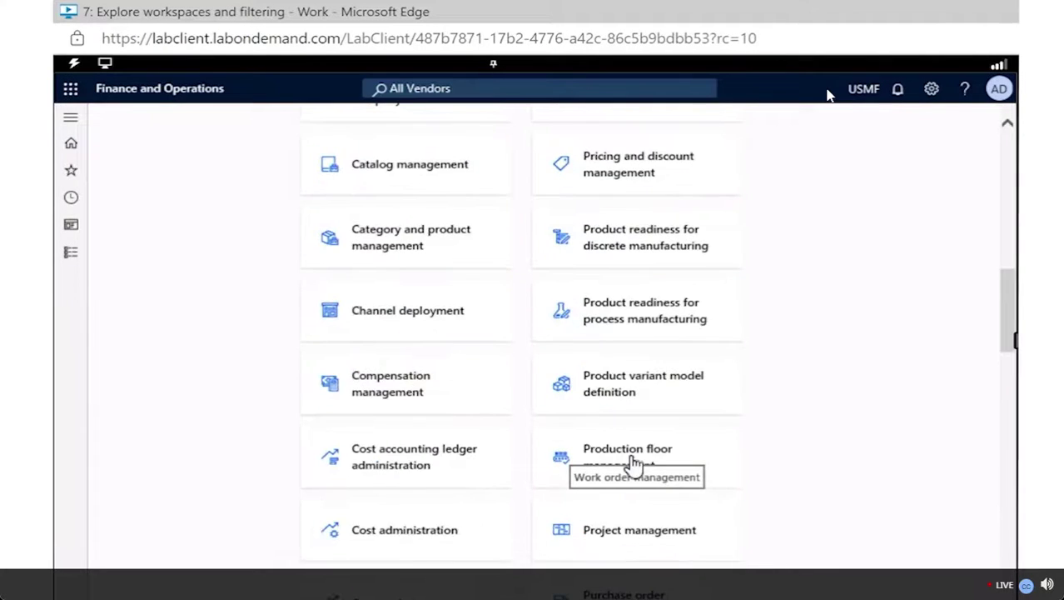
scroll(633, 464, "down", 14)
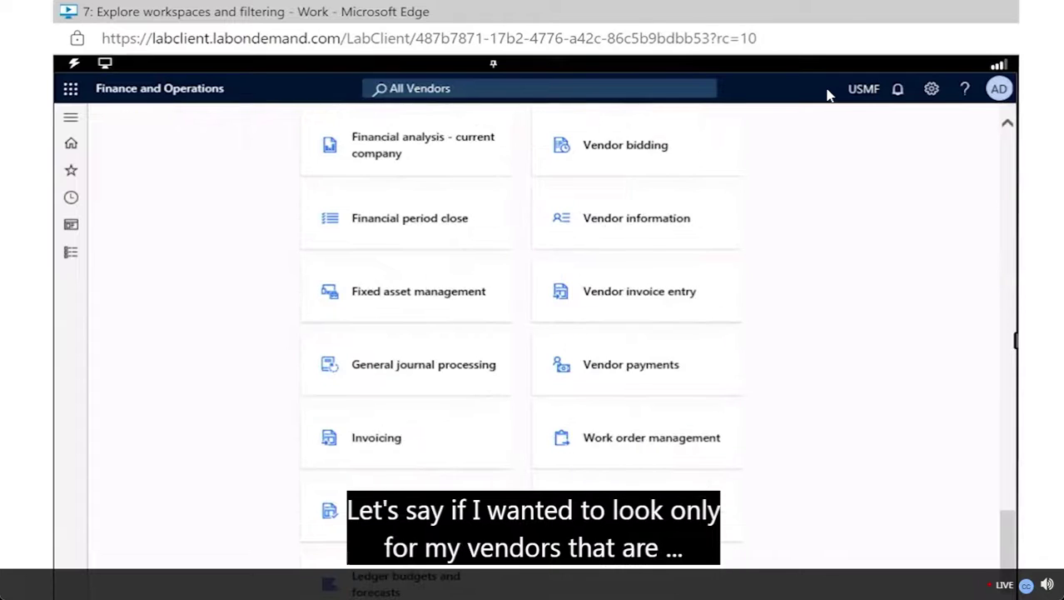
left_click(633, 463)
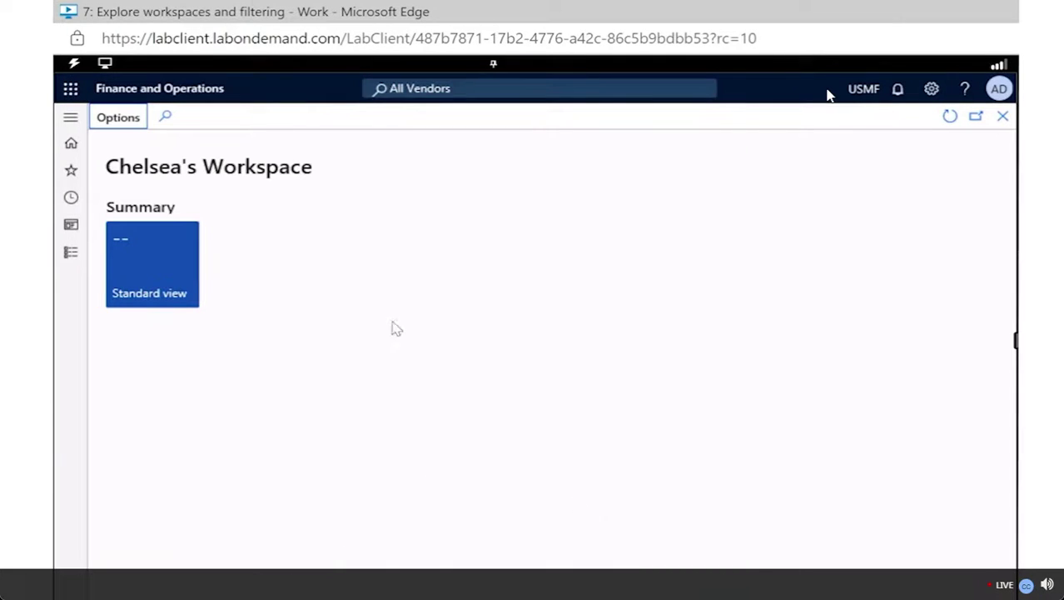
left_click(143, 268)
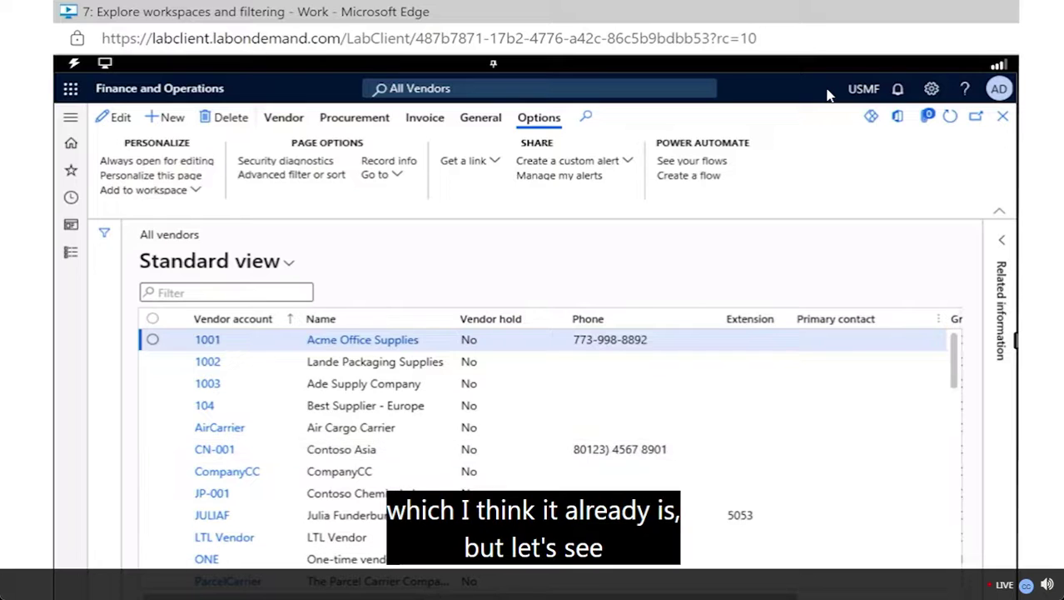
Filter the vendor list's Group column to exactly the Tax Authorities vendor group.
left_click_drag(624, 596, 634, 596)
left_click_drag(710, 585, 740, 586)
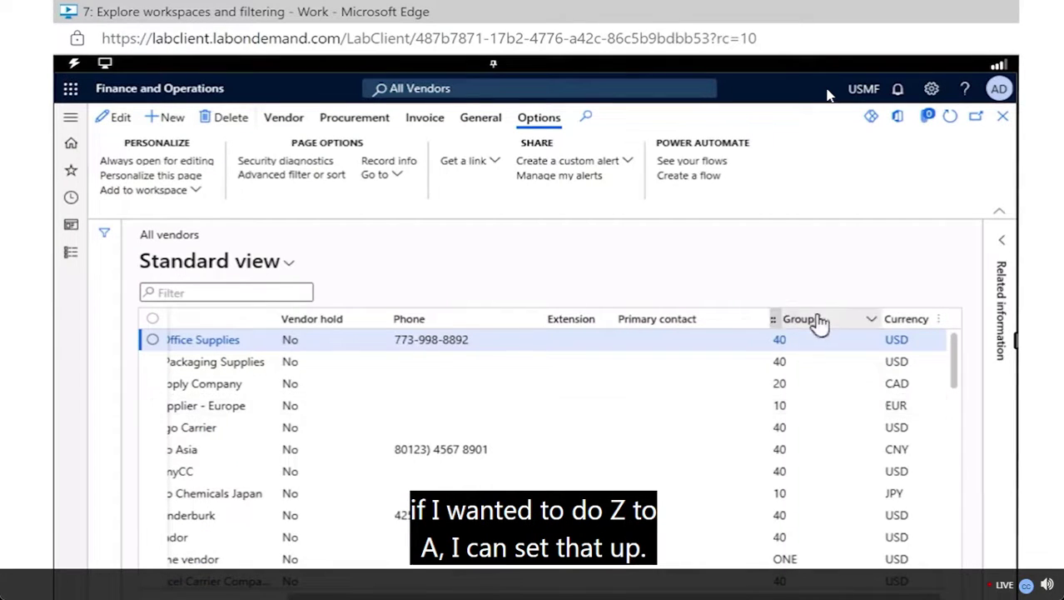
left_click(871, 323)
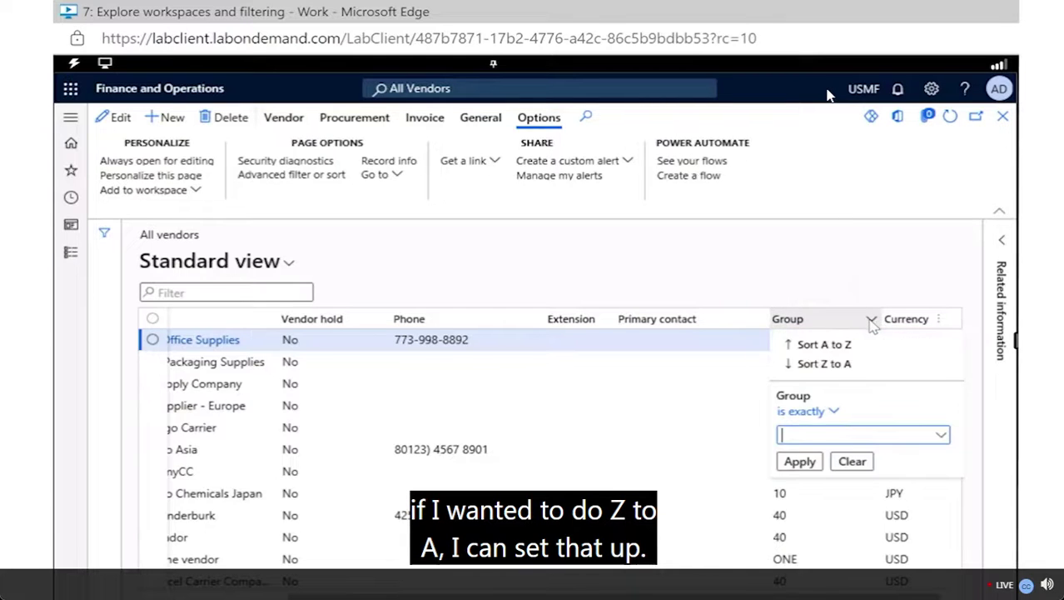
left_click(946, 438)
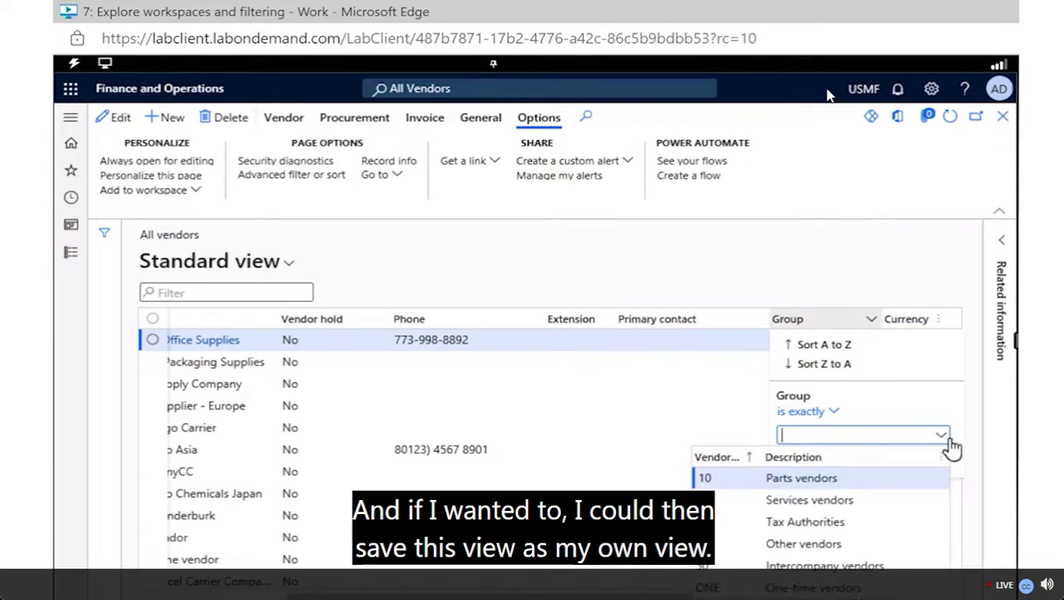
left_click(788, 521)
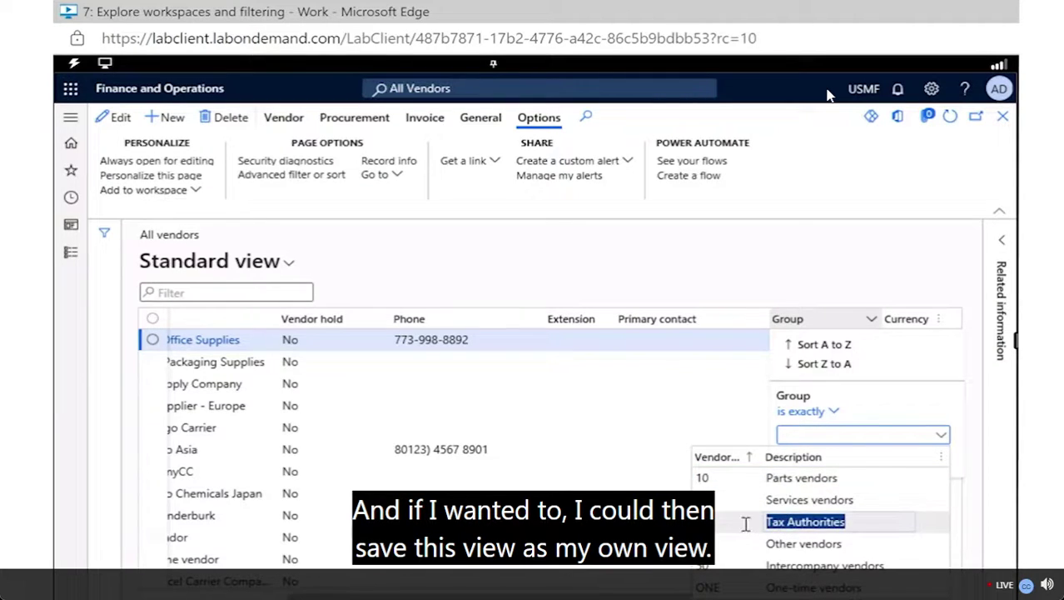
left_click(795, 464)
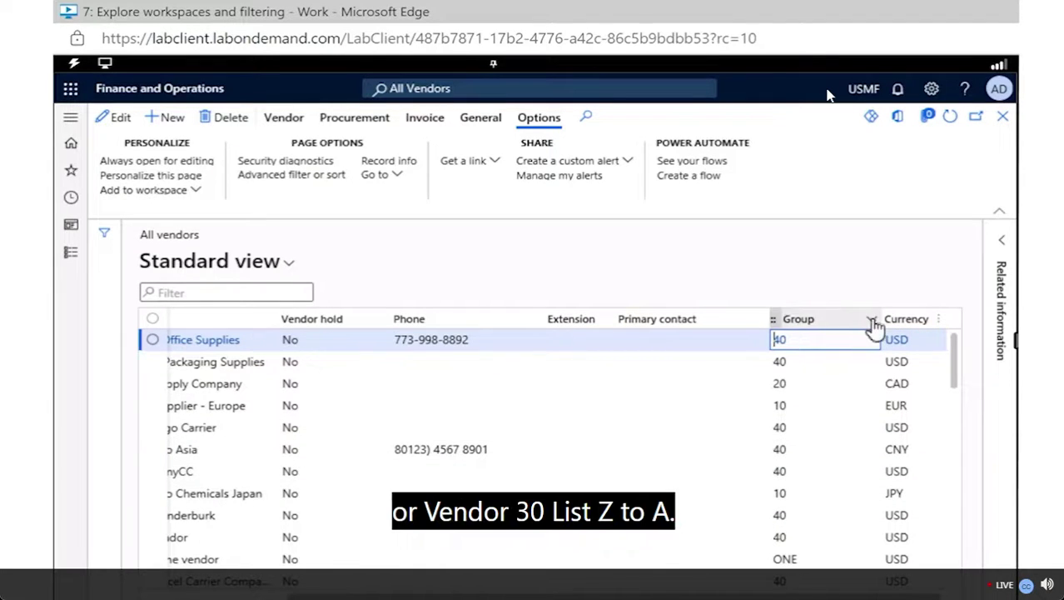
left_click(873, 324)
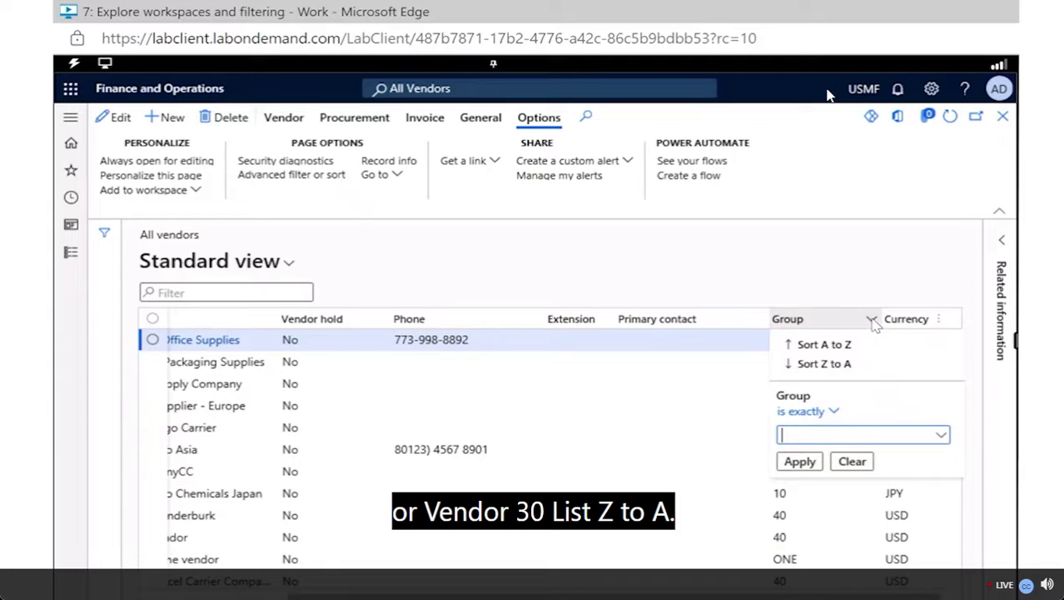
left_click(798, 462)
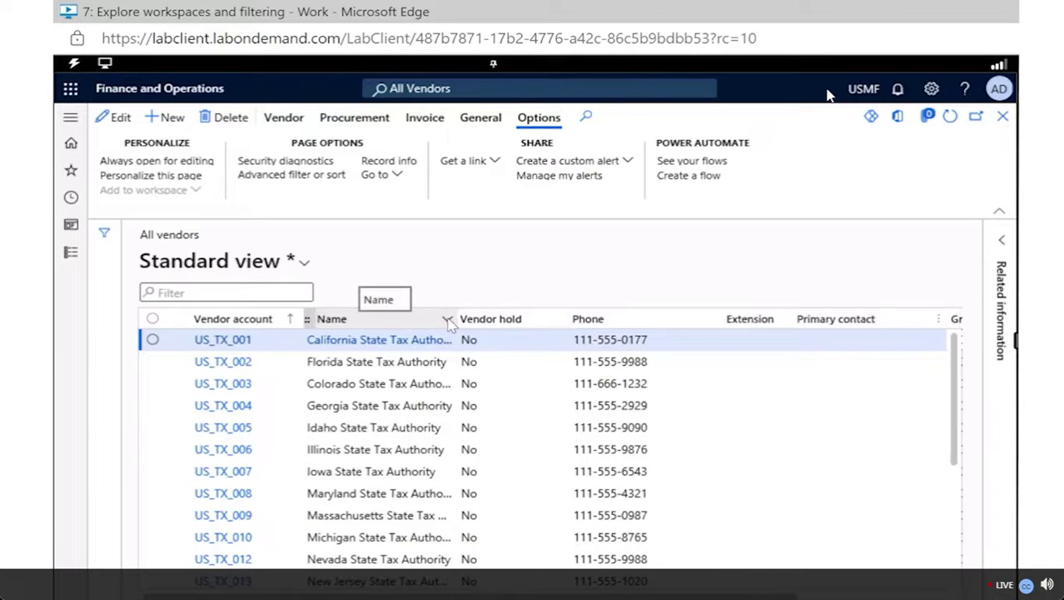
Sort the filtered vendor list by the Name column from Z to A.
left_click(447, 319)
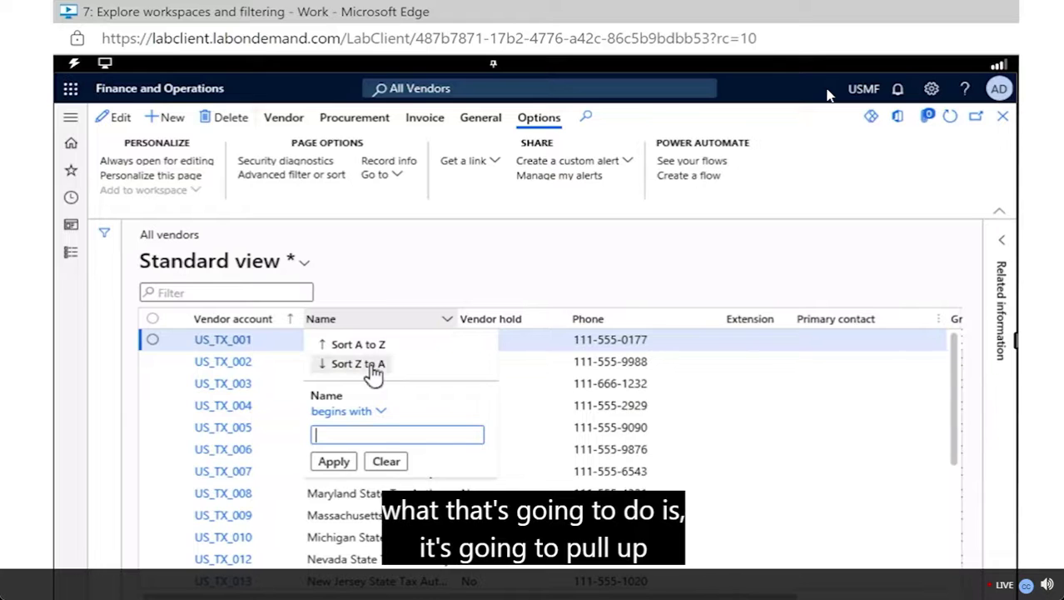
key("Escape")
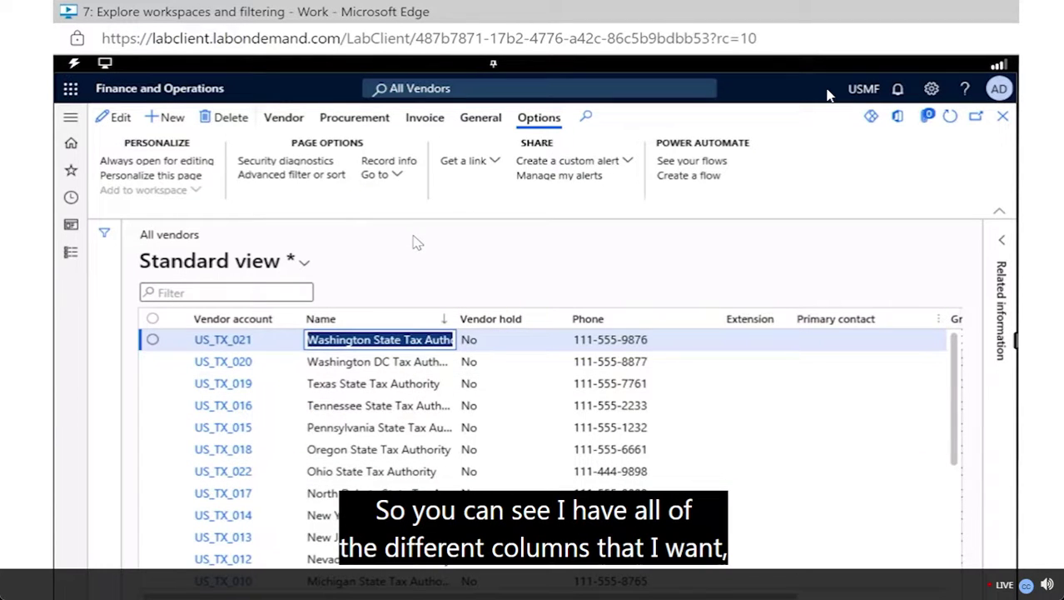
left_click(417, 238)
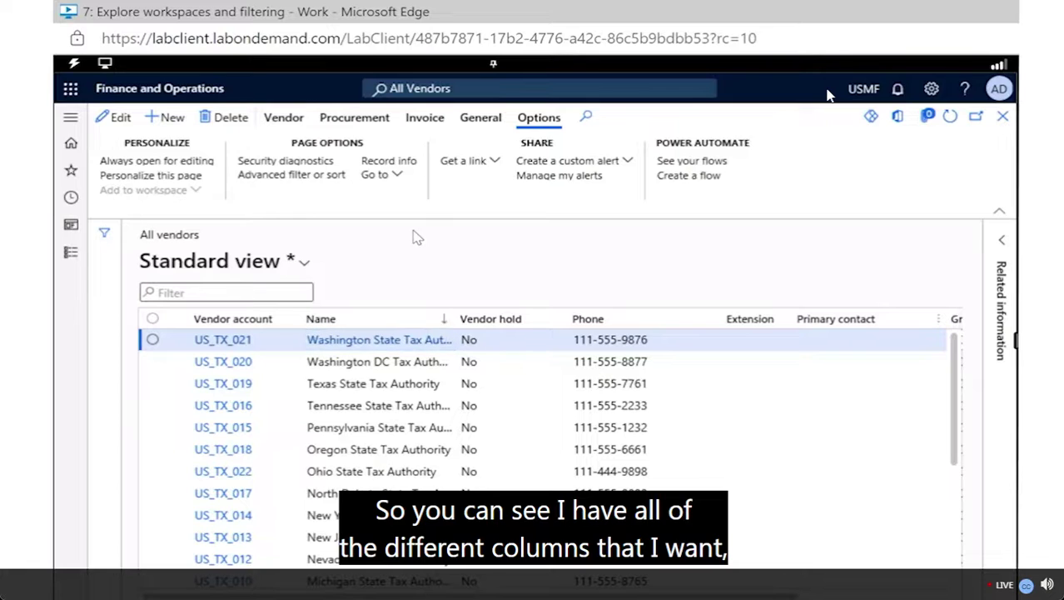
Save the filtered and sorted vendor list as a new view named "Vendor 30 List Z-A", not pinned as default.
left_click(303, 263)
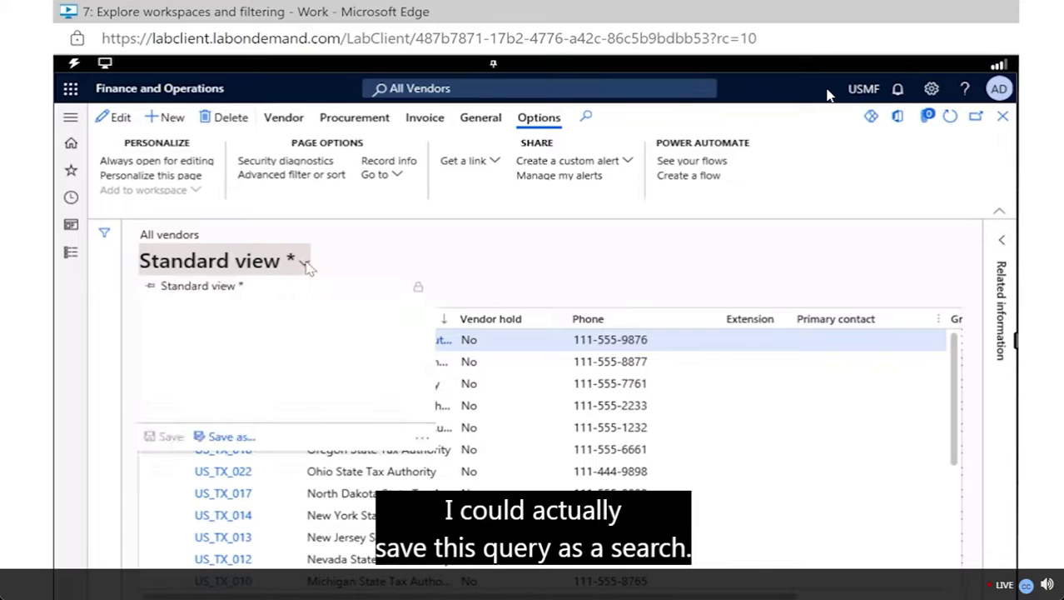
left_click(221, 438)
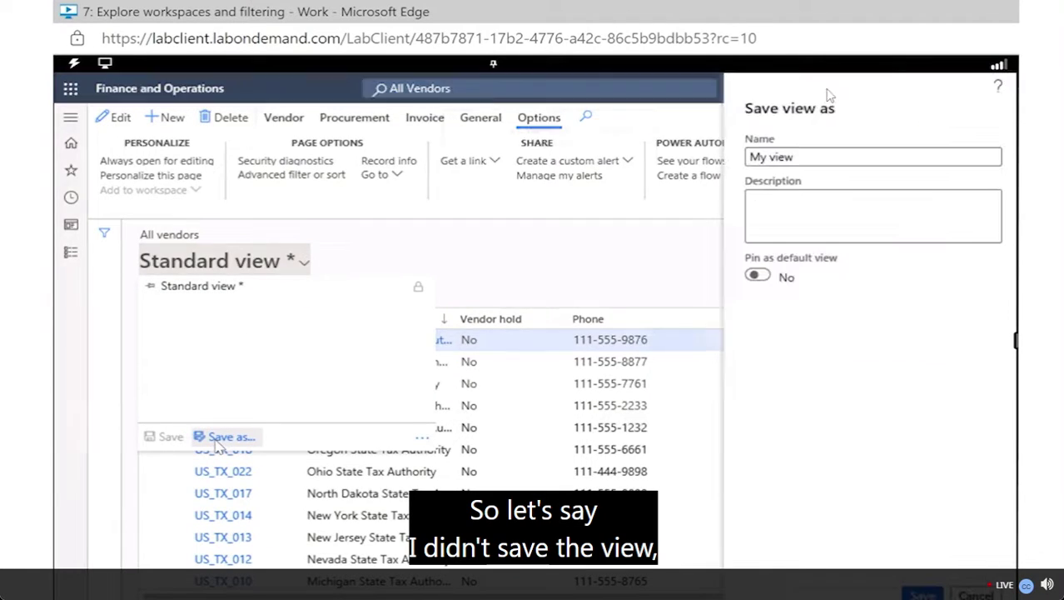
left_click(781, 162)
type("Group")
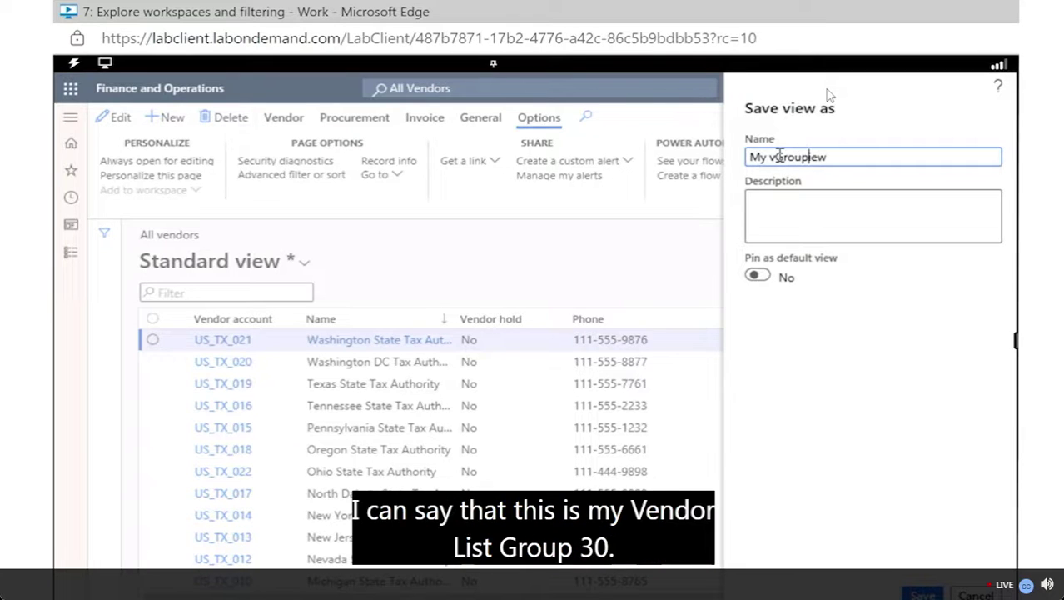
key("ctrl+a")
type("Vendor 30 Li")
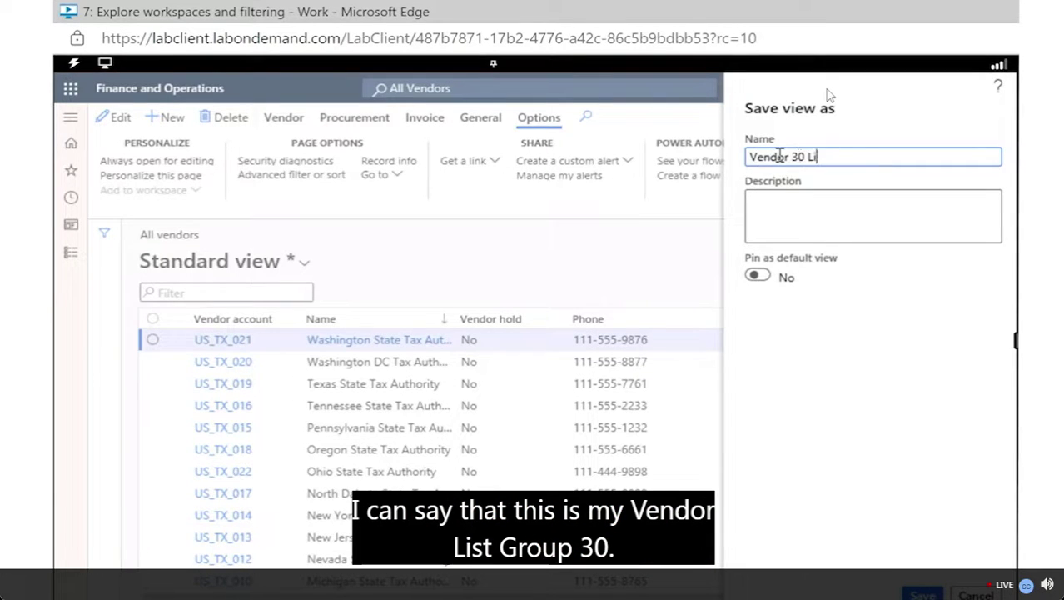
type("st Z-A")
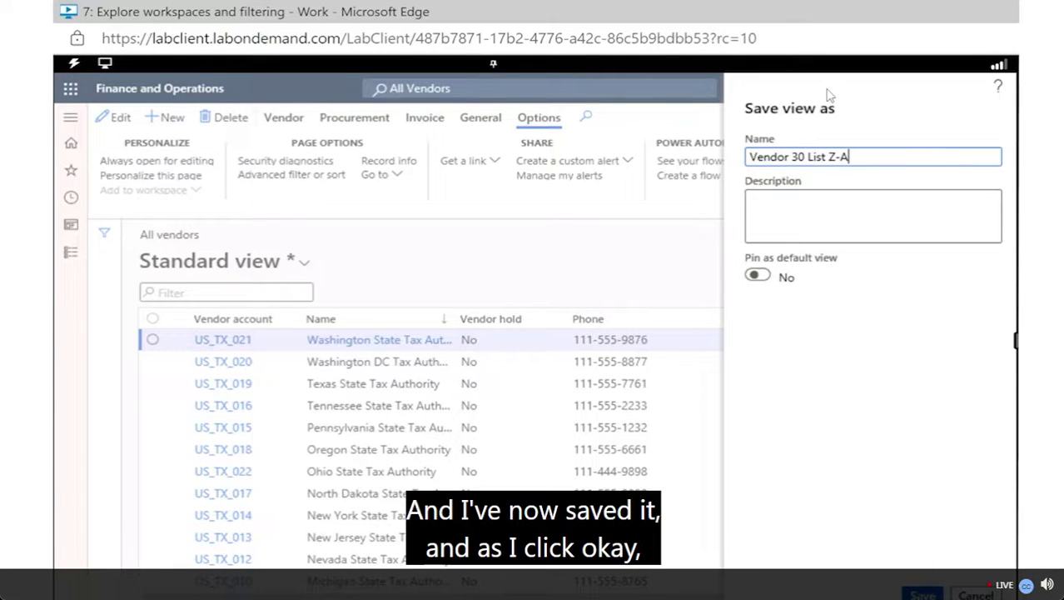
key("Return")
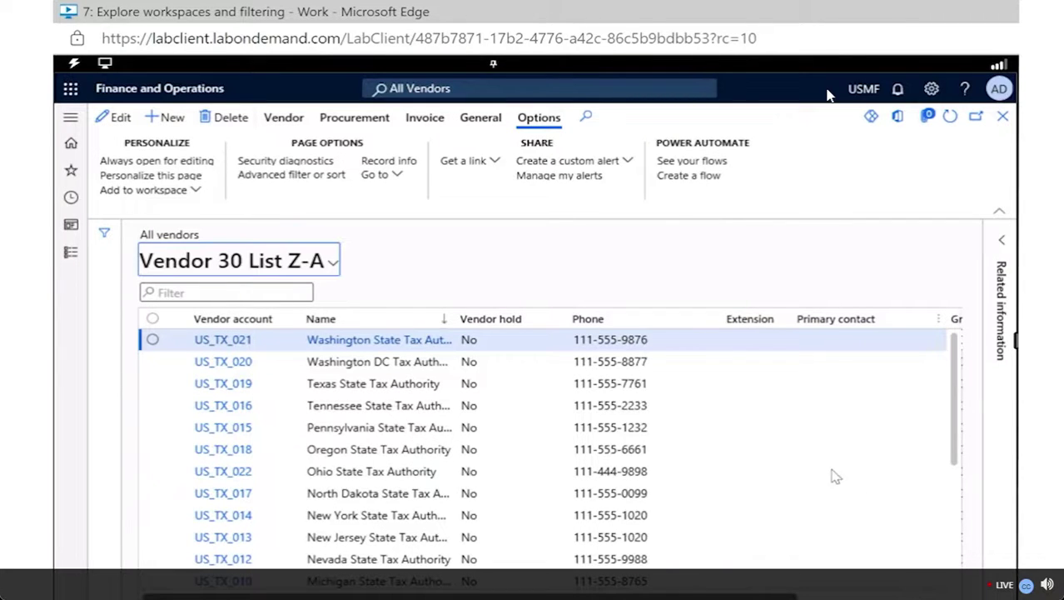
Save the vendor list's advanced filter query as "Vendor List Group 30" and apply it to the list.
left_click(331, 264)
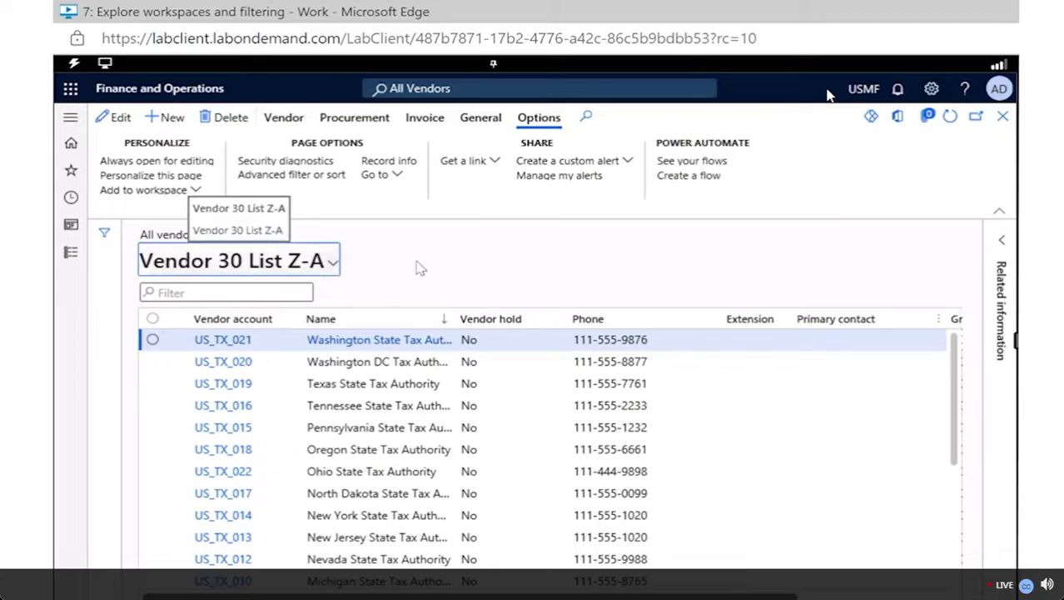
left_click(317, 178)
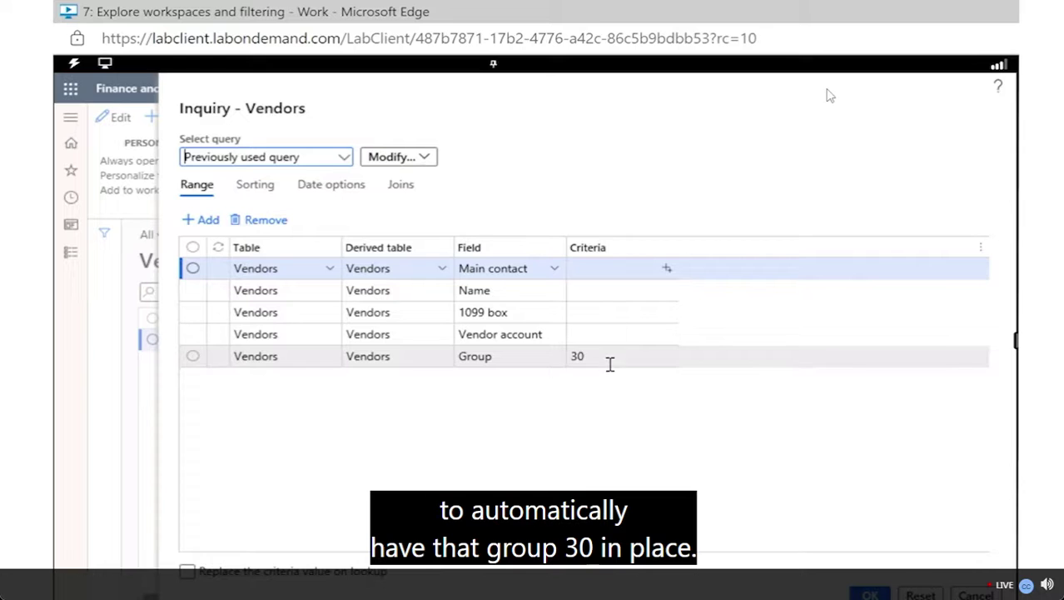
left_click(432, 160)
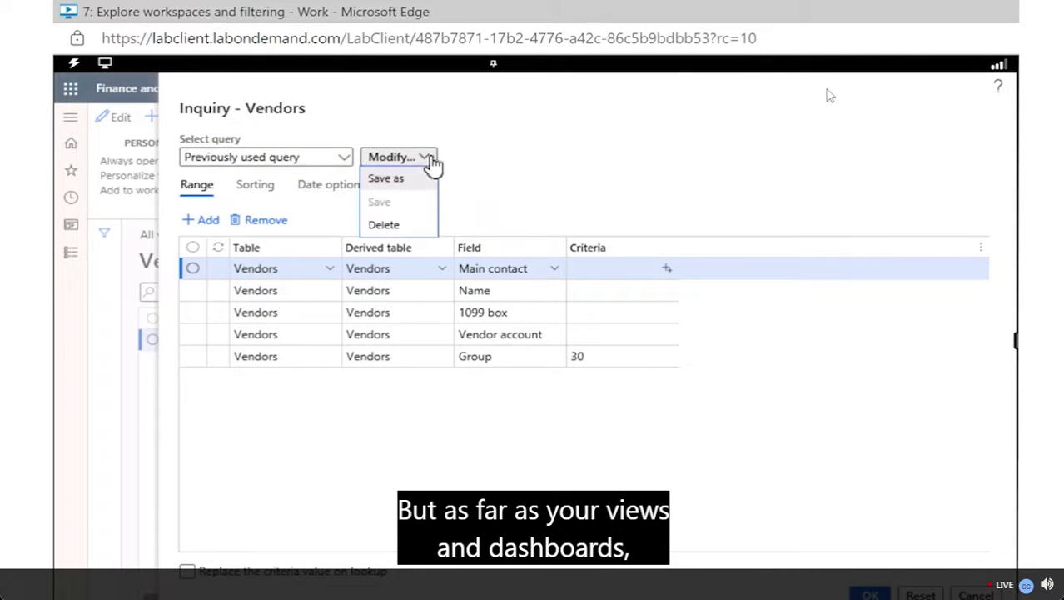
left_click(395, 189)
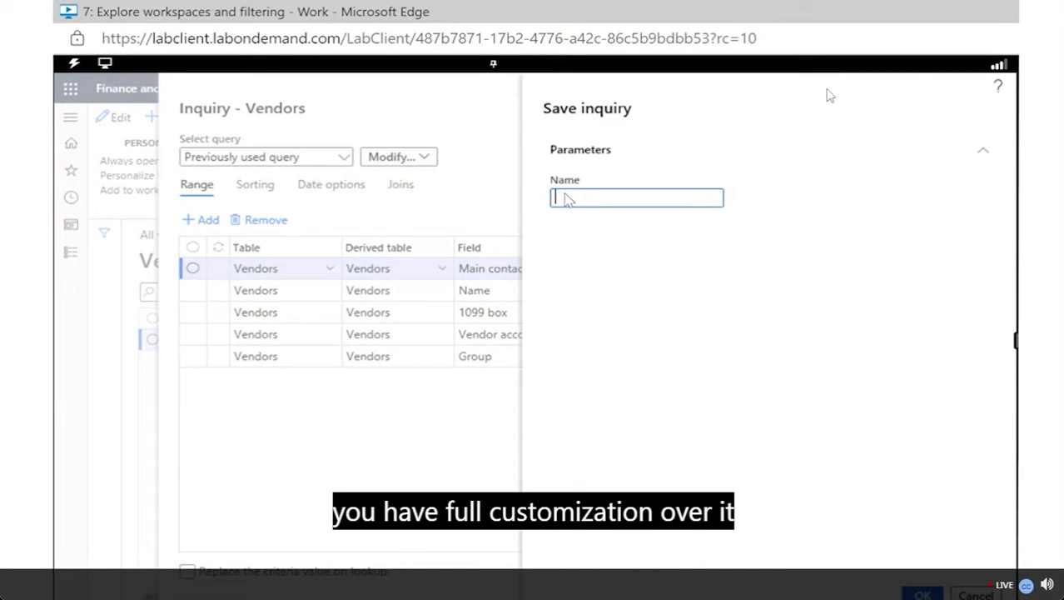
type("Vendor L")
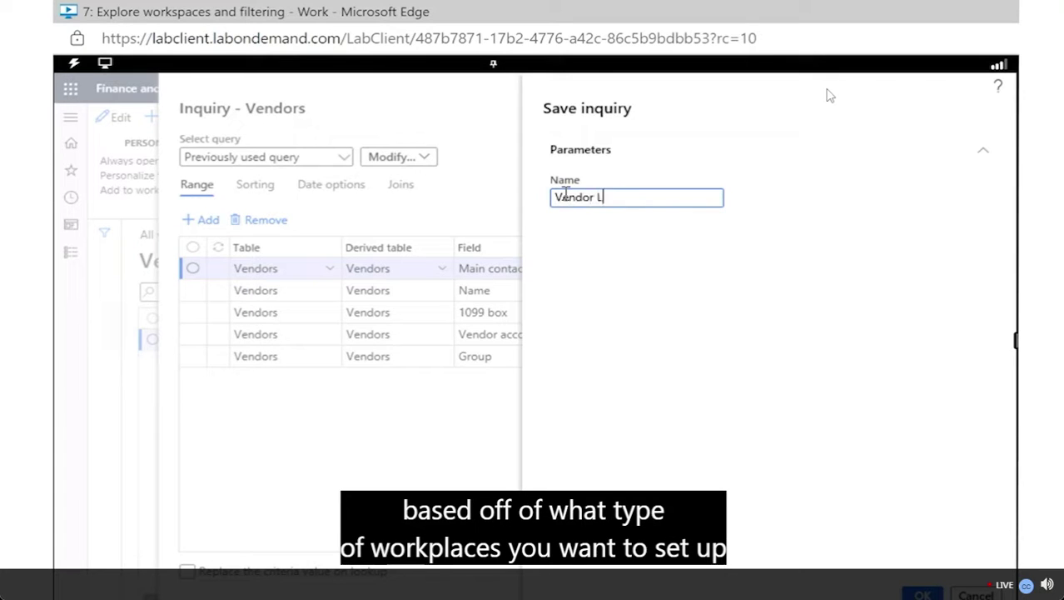
type("ist Group 30")
key("ctrl+a")
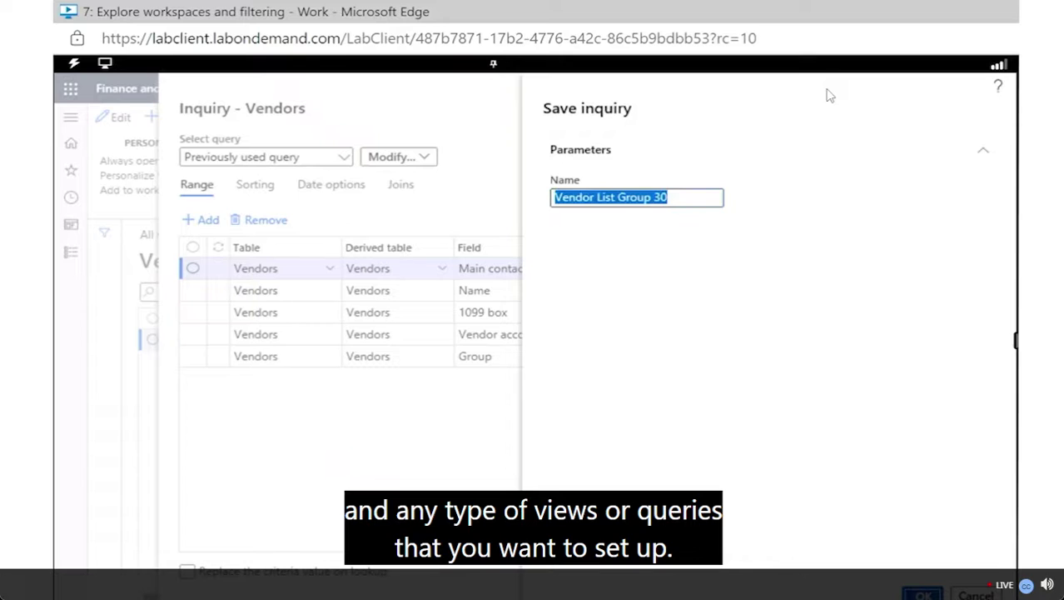
key("Return")
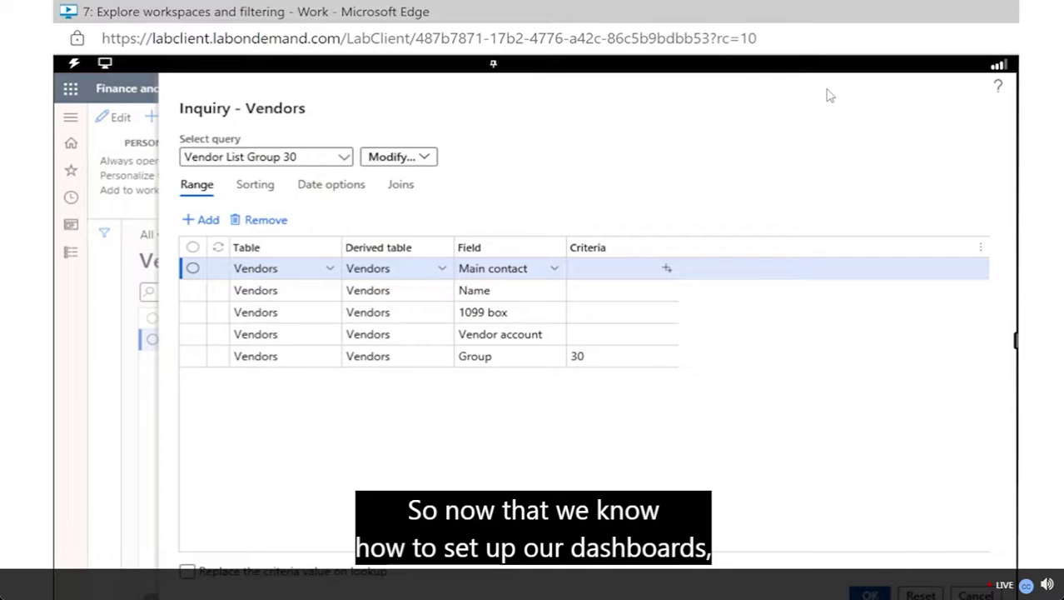
left_click(871, 593)
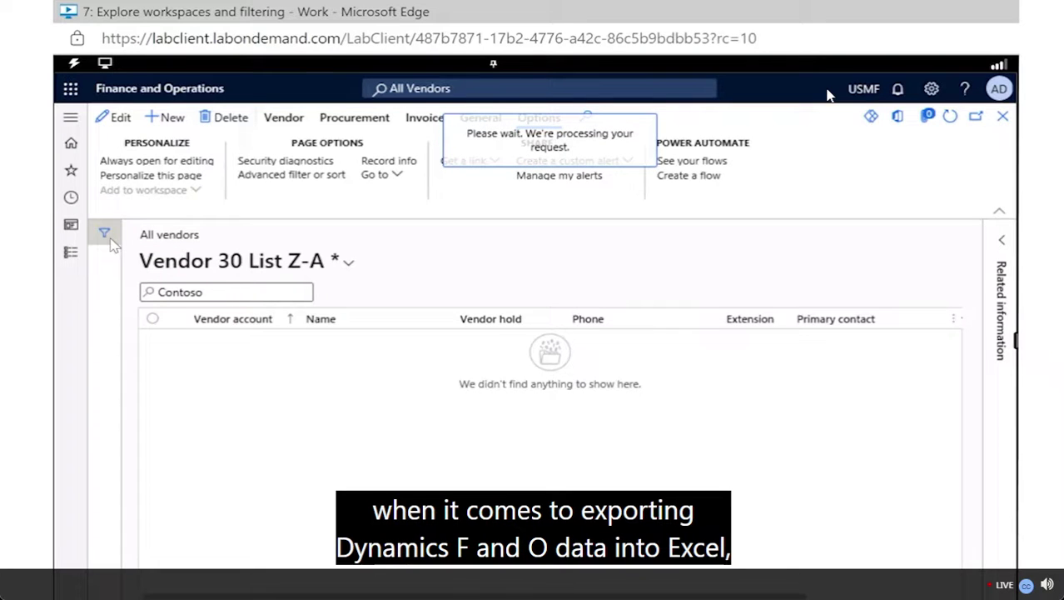
Examine the Group criterion among the vendor list's filters and return to the home page.
left_click(110, 239)
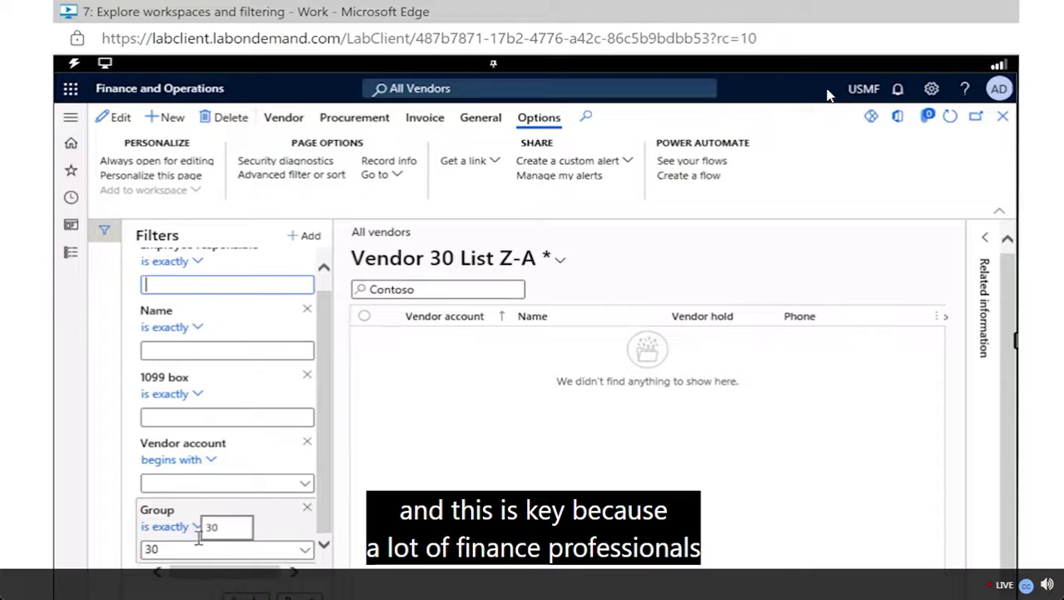
left_click(199, 534)
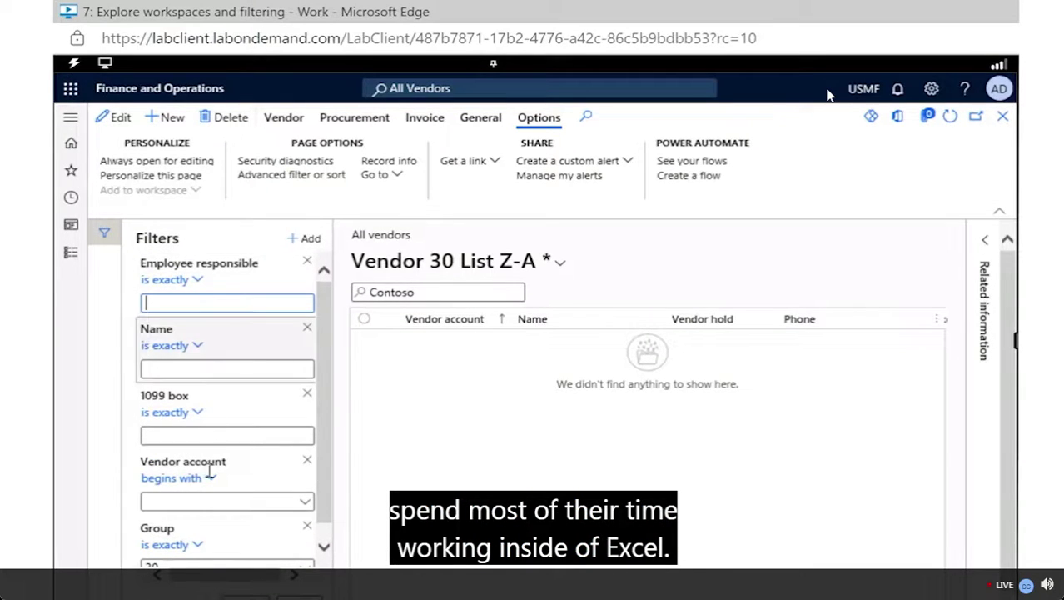
scroll(209, 492, "down", 2)
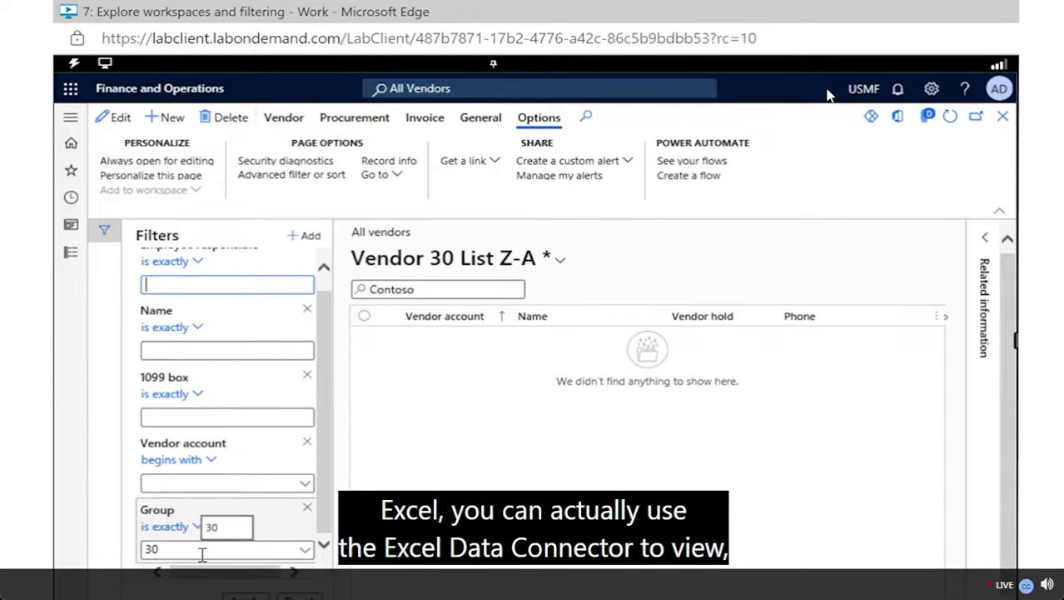
left_click(70, 145)
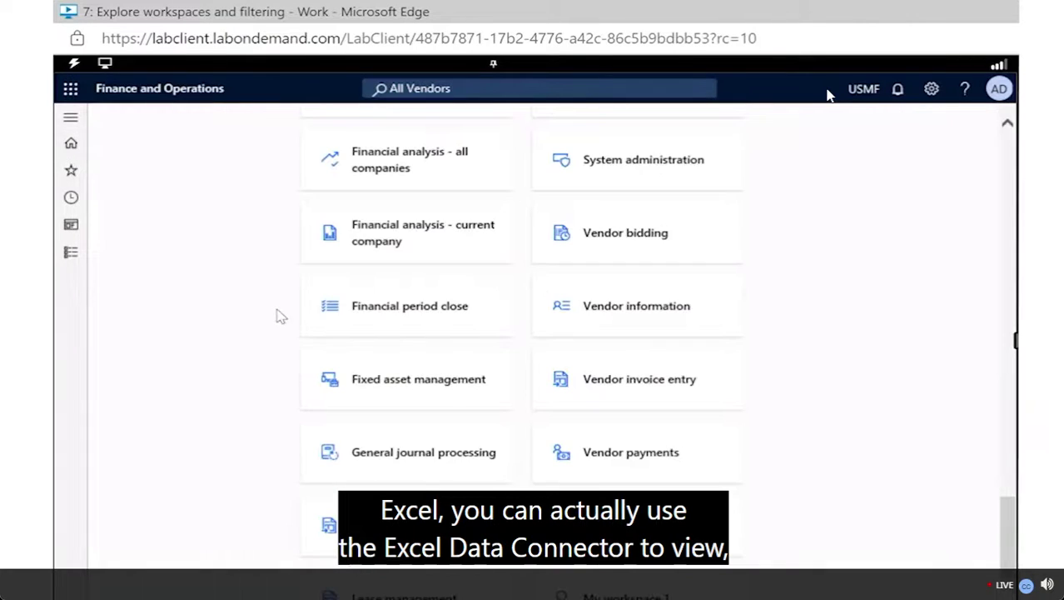
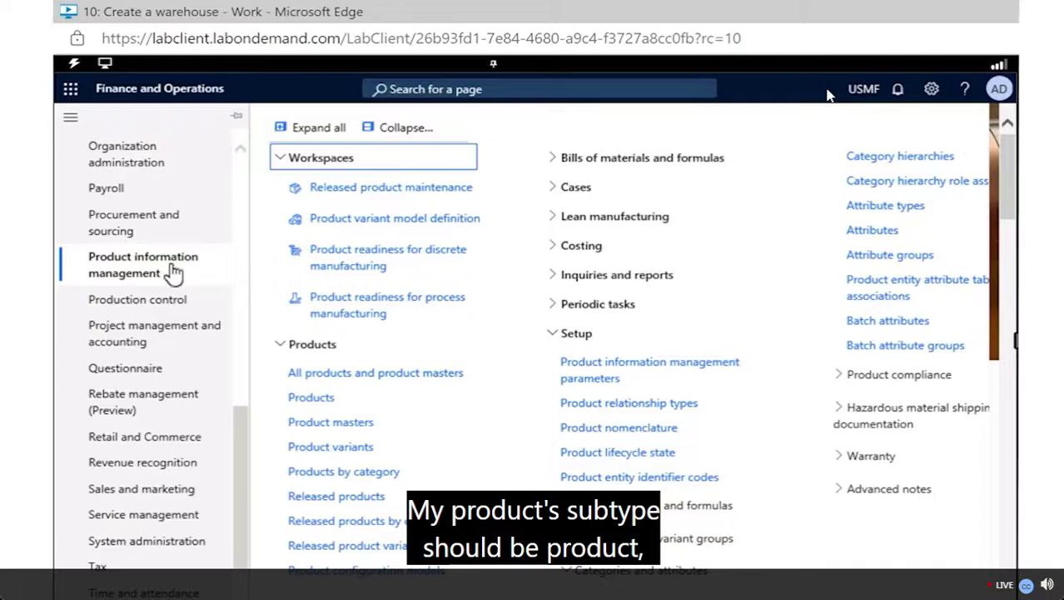
Start a new released product from the Product information management list, choose tracking dimension group None, and open its product number for entry.
left_click(354, 505)
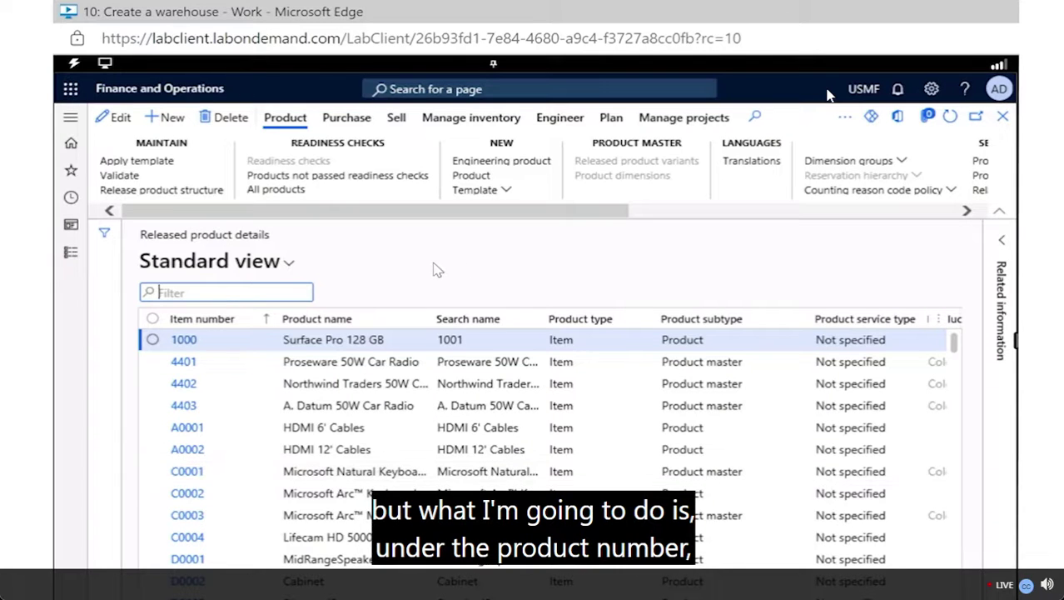
left_click(180, 125)
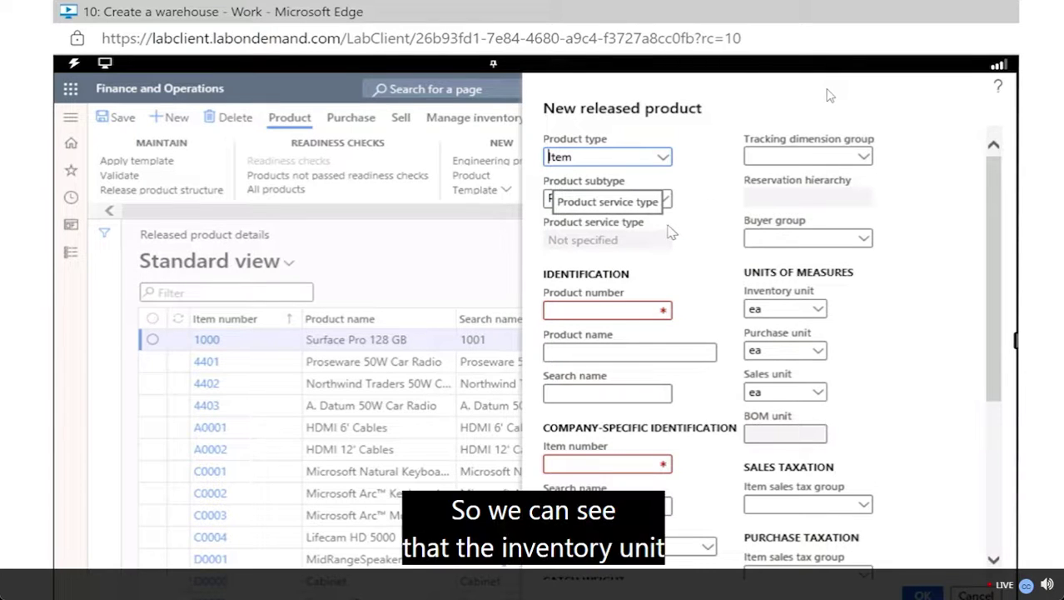
left_click(865, 160)
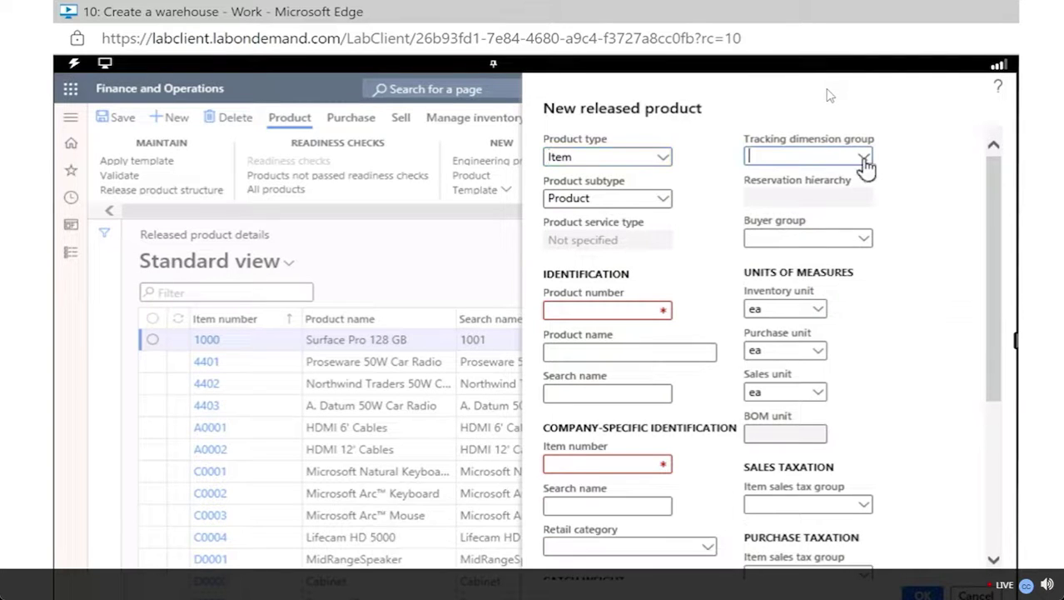
left_click(864, 160)
left_click(775, 267)
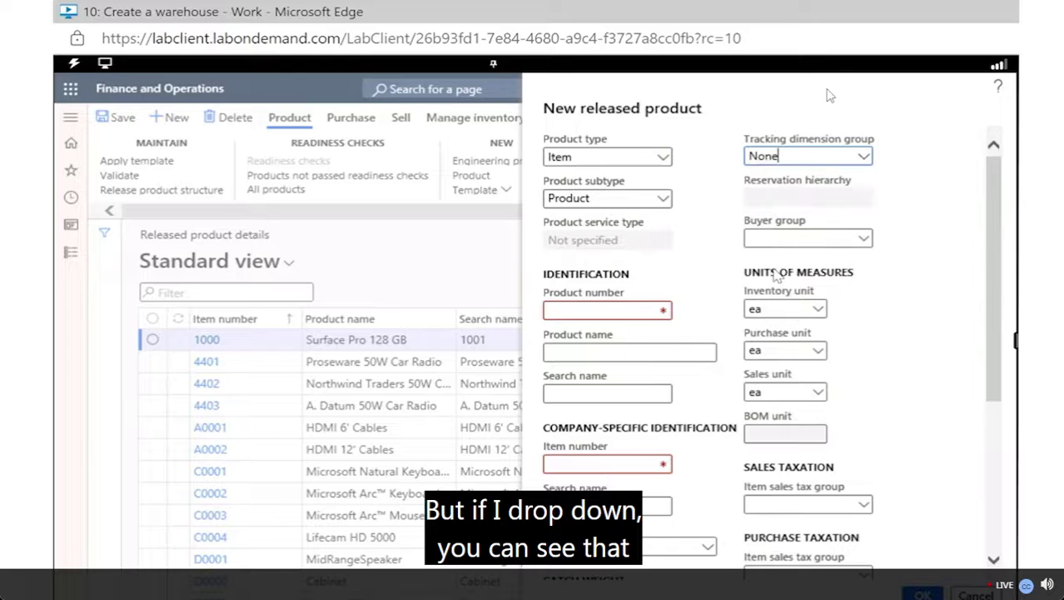
scroll(710, 283, "down", 1)
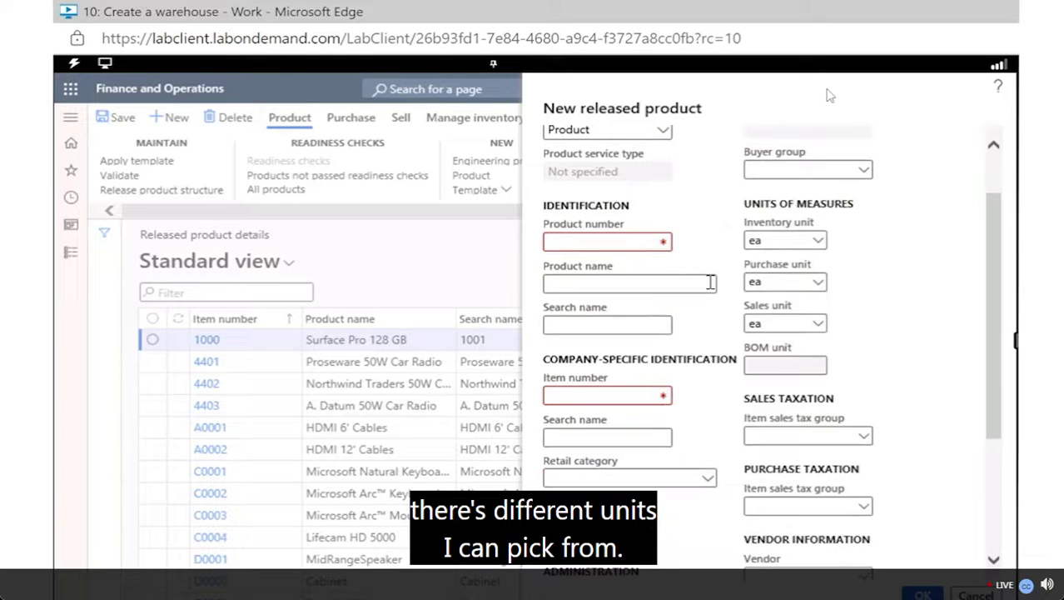
right_click(614, 247)
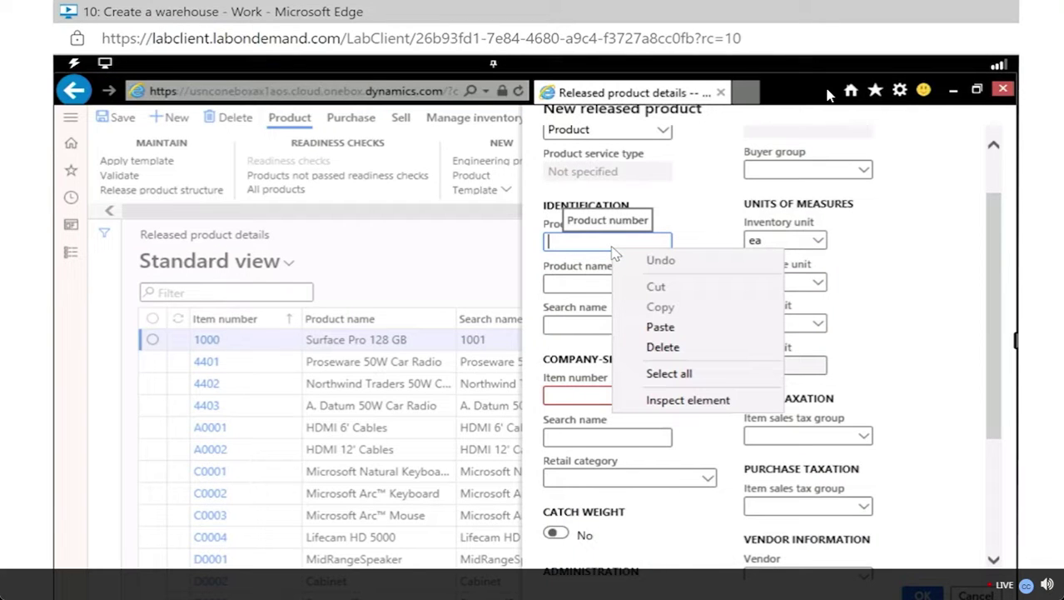
left_click(612, 245)
type("L")
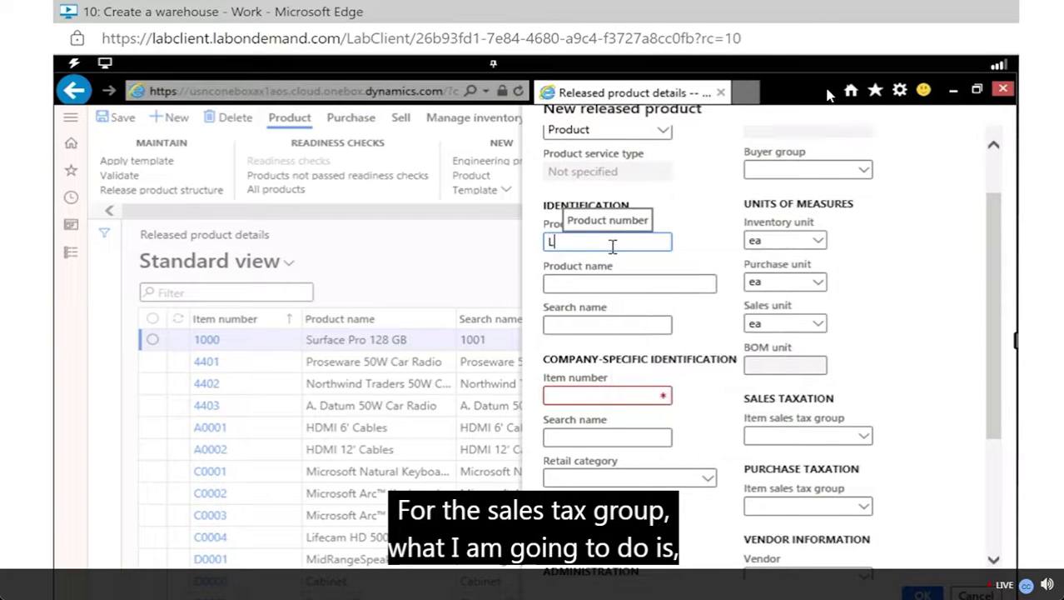
type("007")
key("ctrl+a")
key("End")
type("GTL")
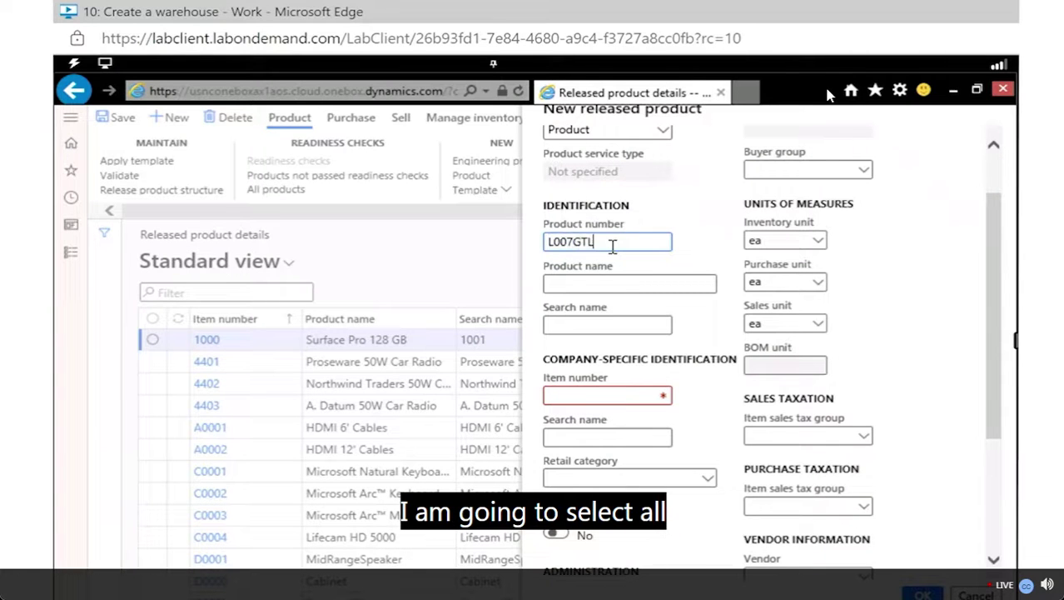
key("BackSpace")
key("BackSpace")
key("BackSpace")
key("BackSpace")
key("BackSpace")
key("BackSpace")
key("BackSpace")
Enter GTL007 as the product number and Cabinet 2 as the product name, and check the available inventory units.
type("GTL007")
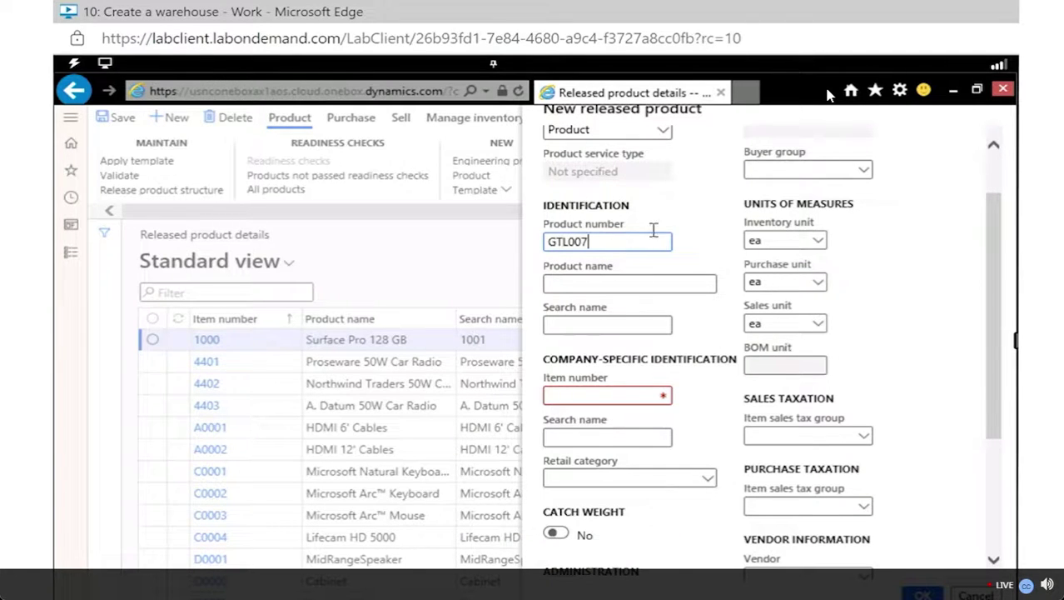
left_click(647, 287)
type("Ca")
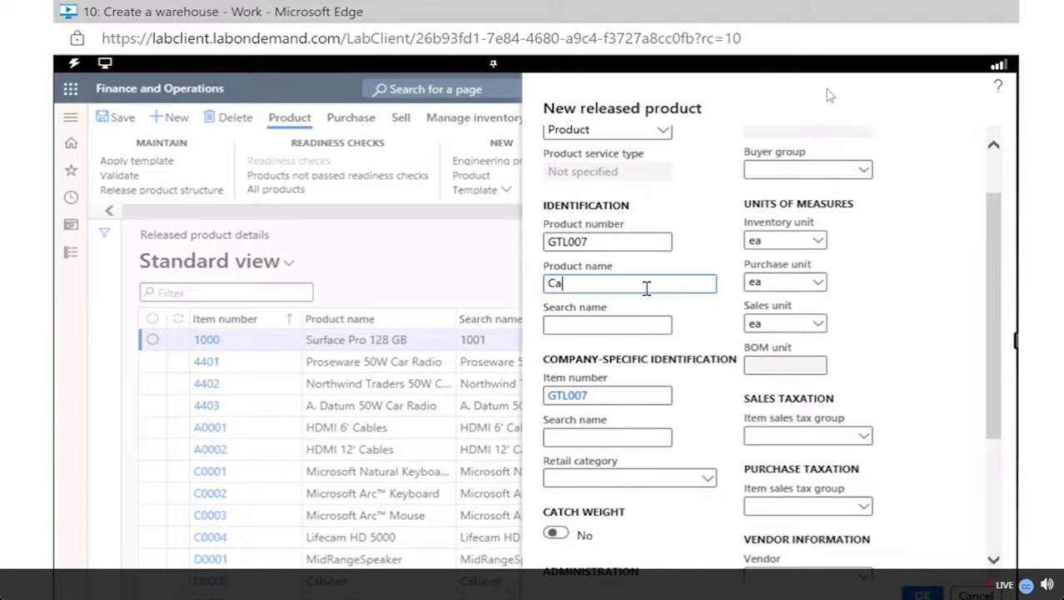
type("binet 2")
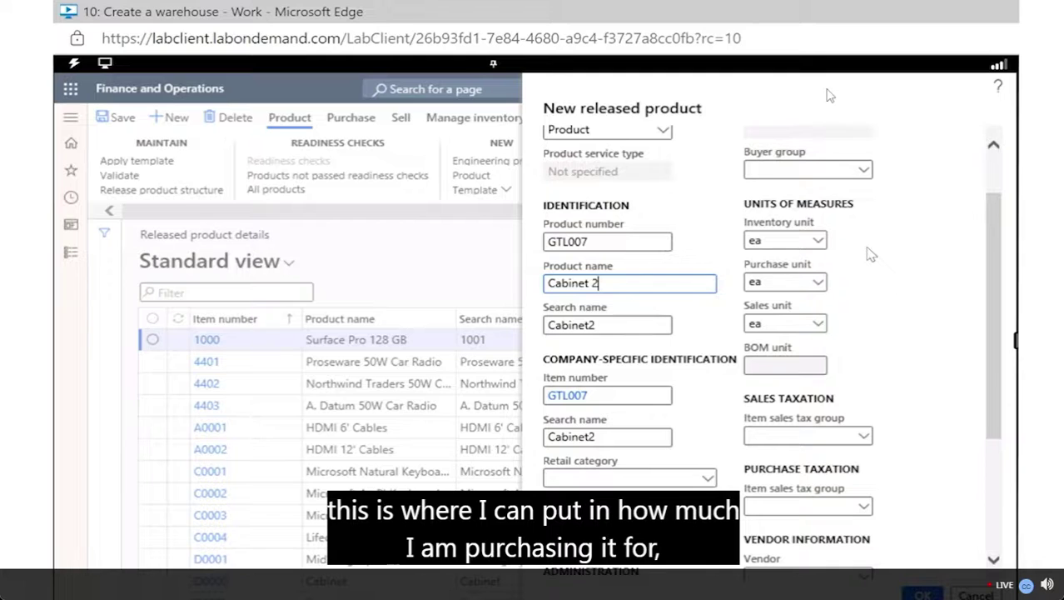
left_click(818, 243)
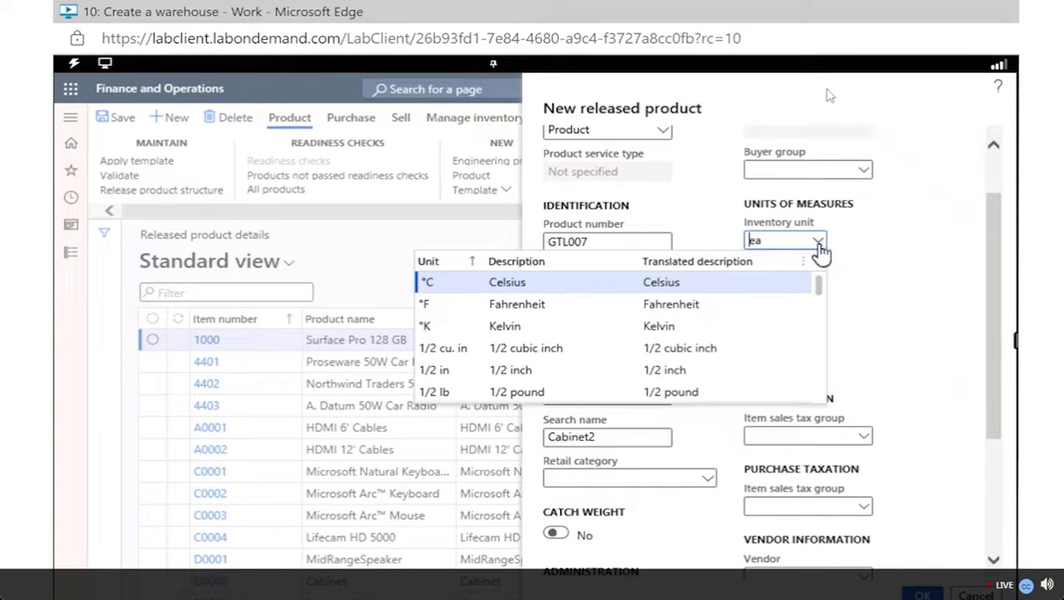
left_click(897, 268)
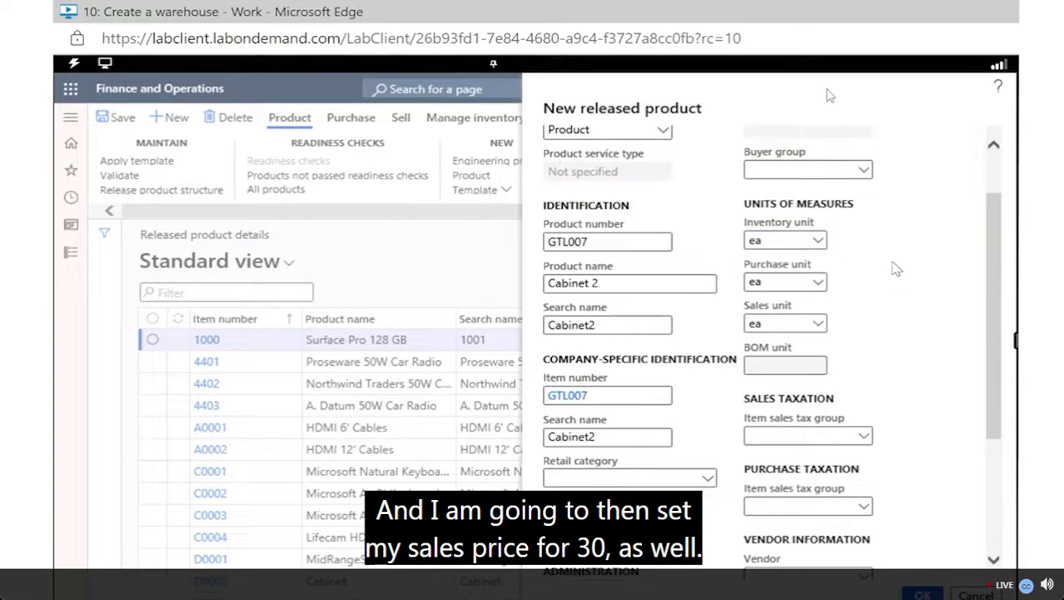
Set the item sales tax group to ALL for both sales taxation and purchase taxation of the new product.
scroll(896, 268, "down", 1)
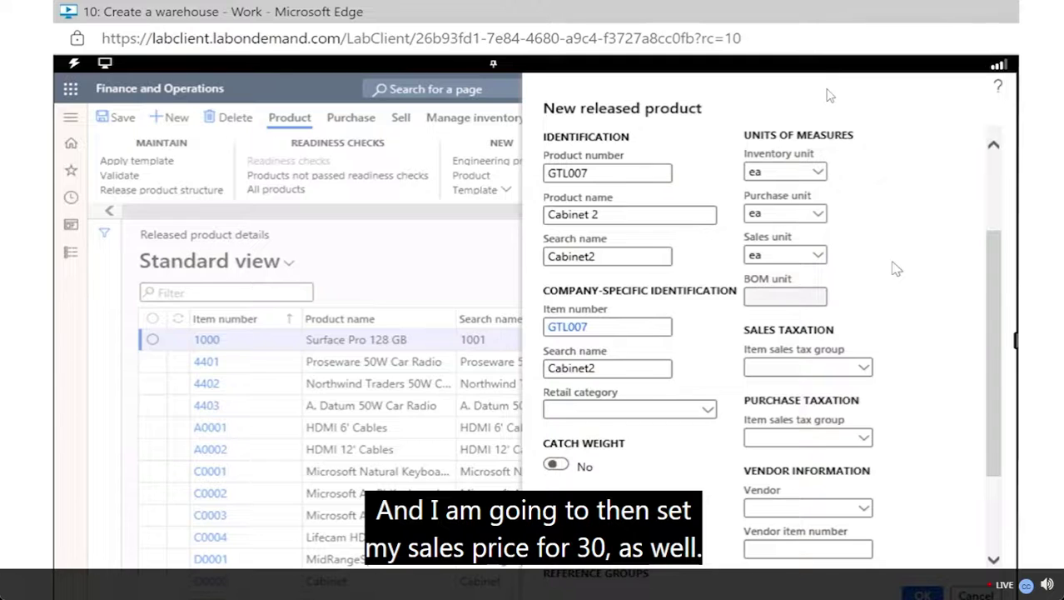
scroll(896, 268, "down", 2)
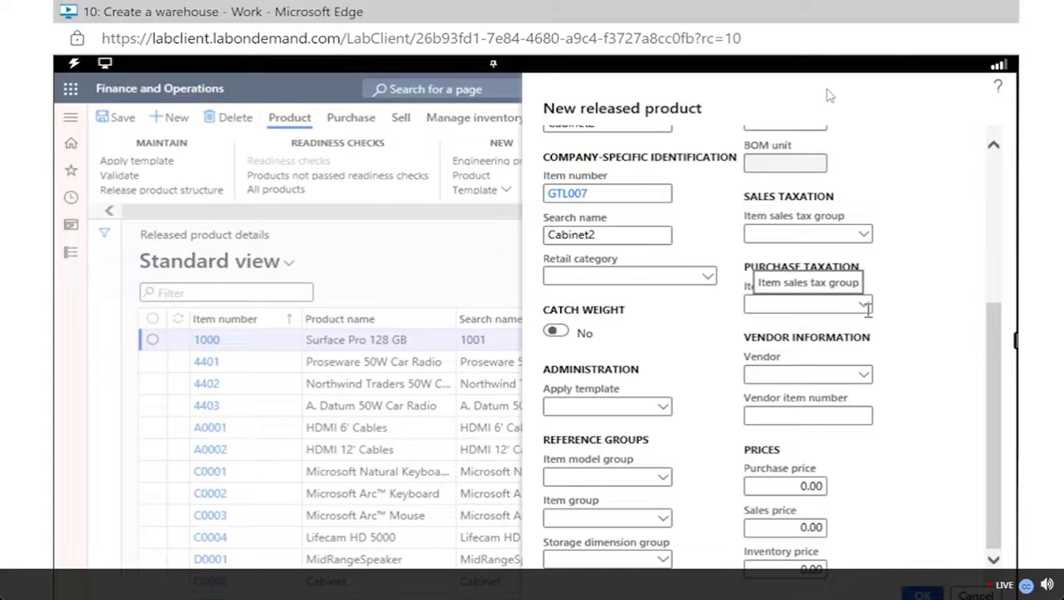
left_click(865, 236)
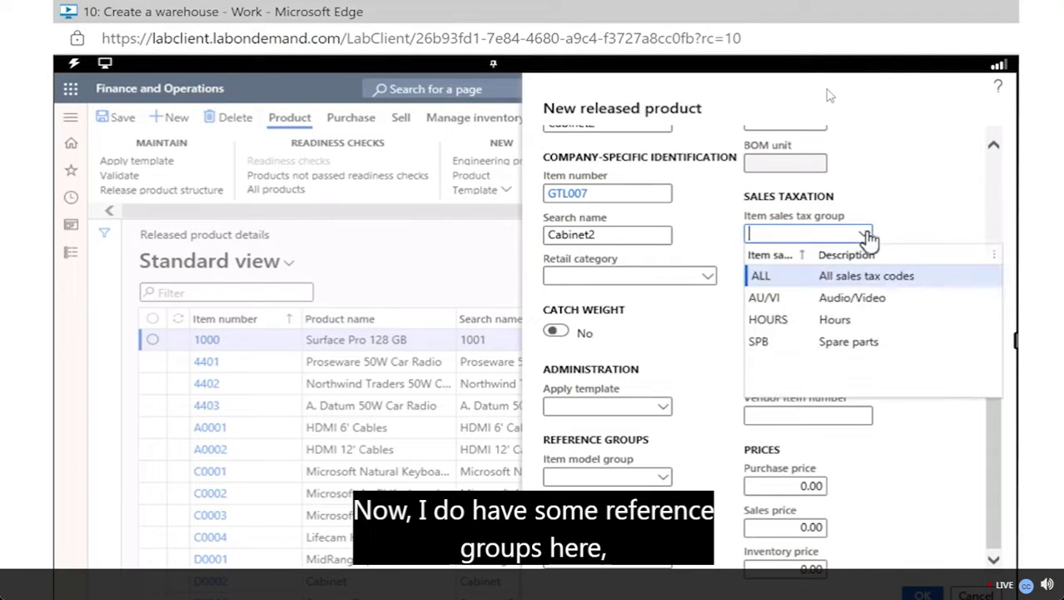
right_click(835, 278)
left_click(761, 275)
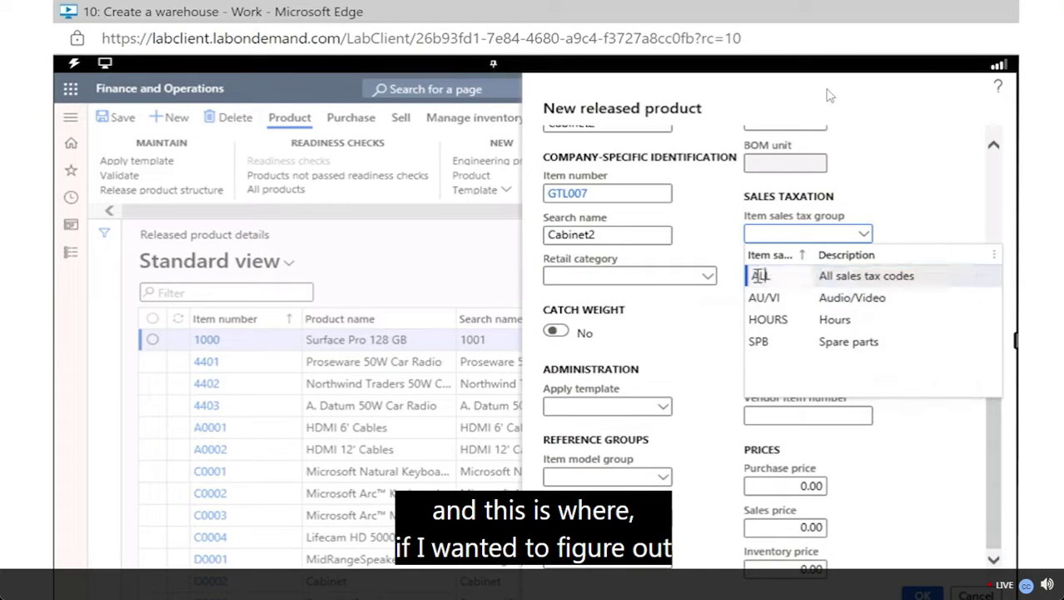
right_click(782, 285)
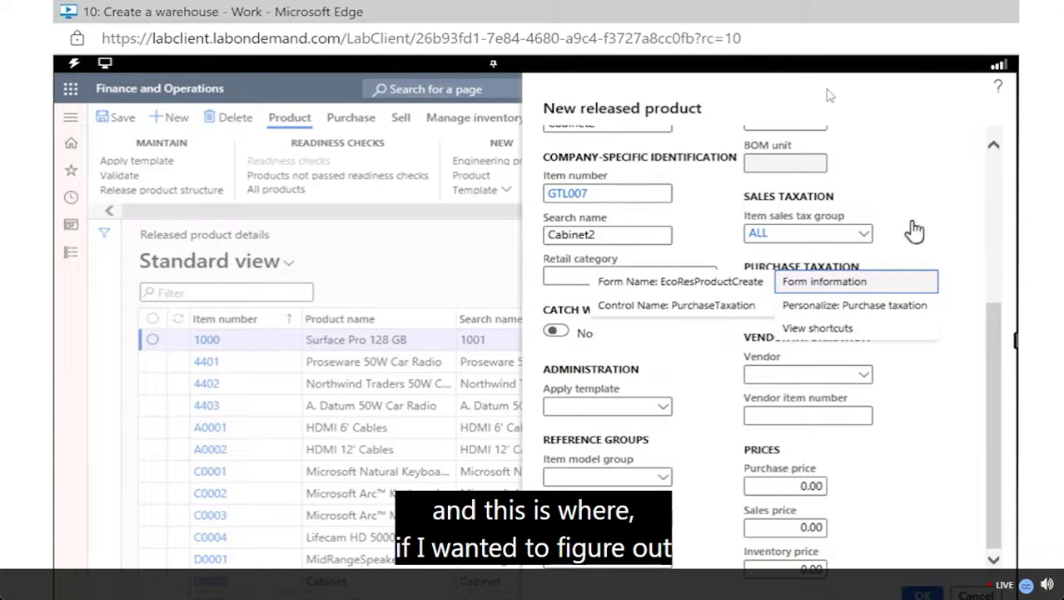
key("Escape")
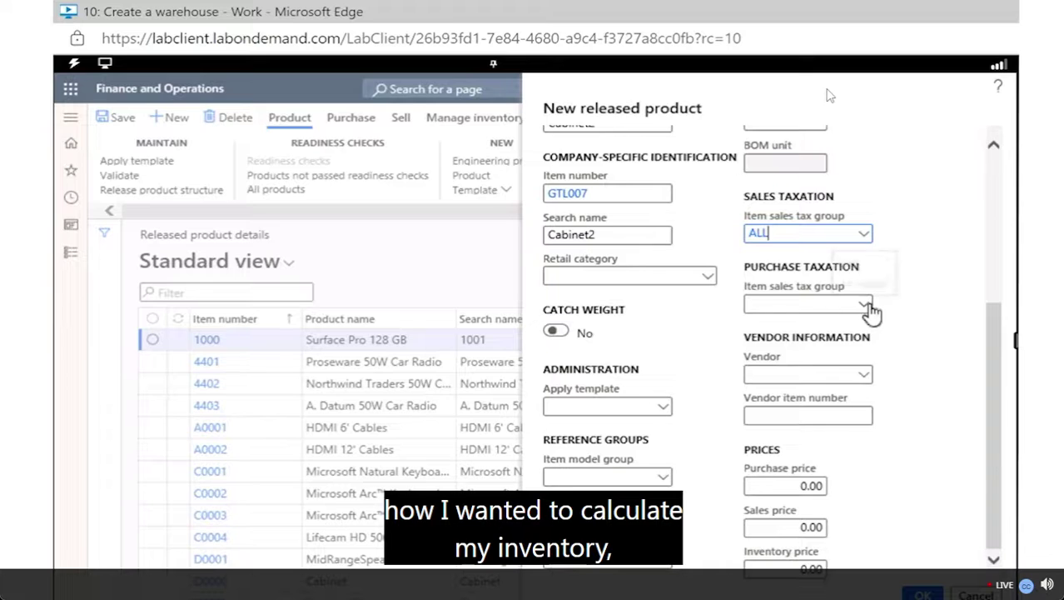
left_click(865, 305)
left_click(812, 348)
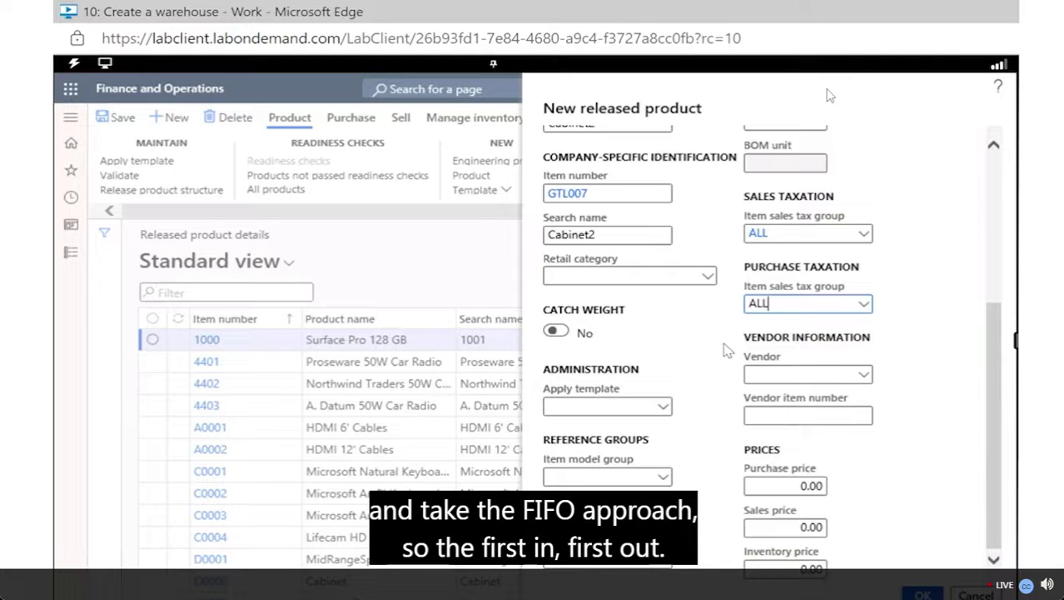
Set the purchase price and the sales price of the new released product to 30.00 each.
right_click(796, 487)
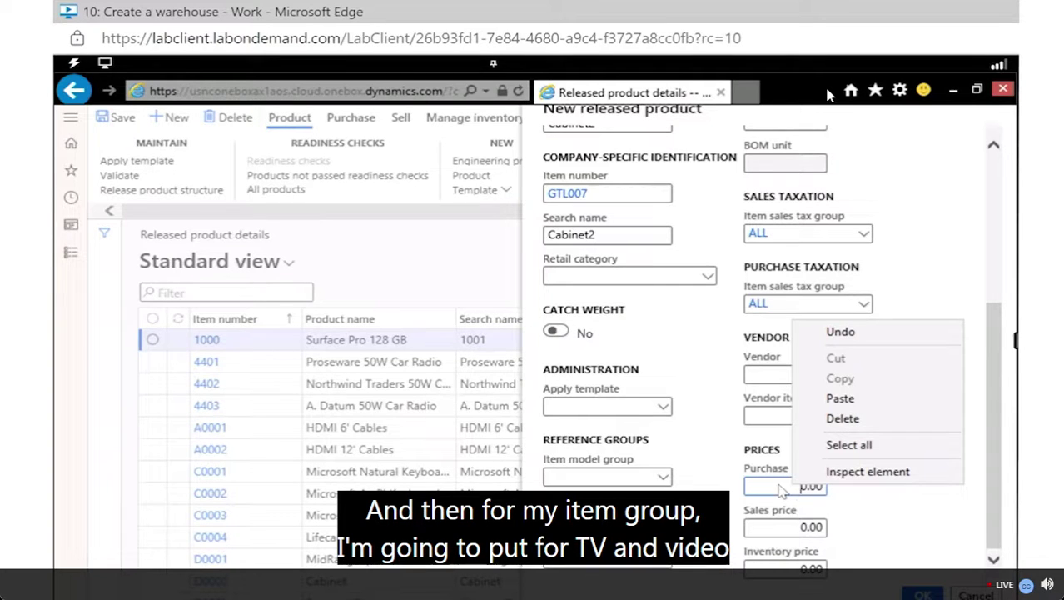
left_click(780, 485)
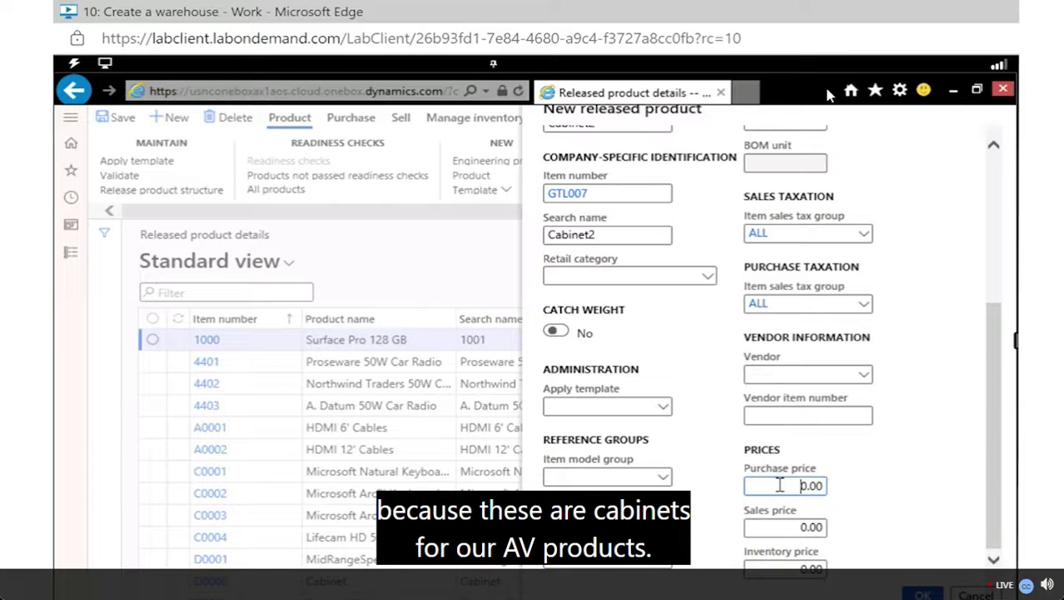
double_click(779, 485)
type("30.00")
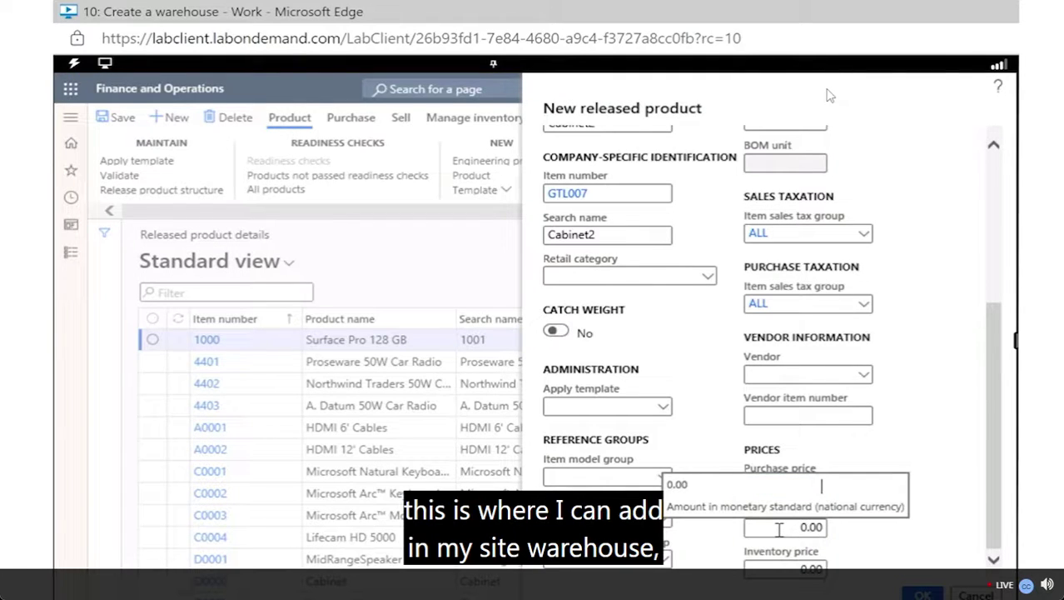
left_click(805, 529)
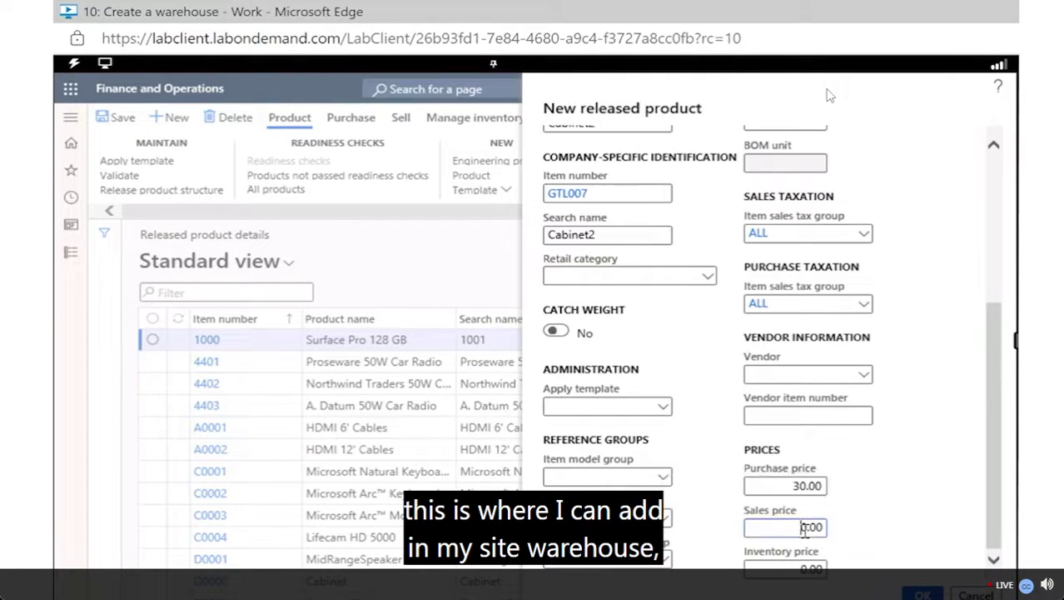
double_click(805, 527)
type("3")
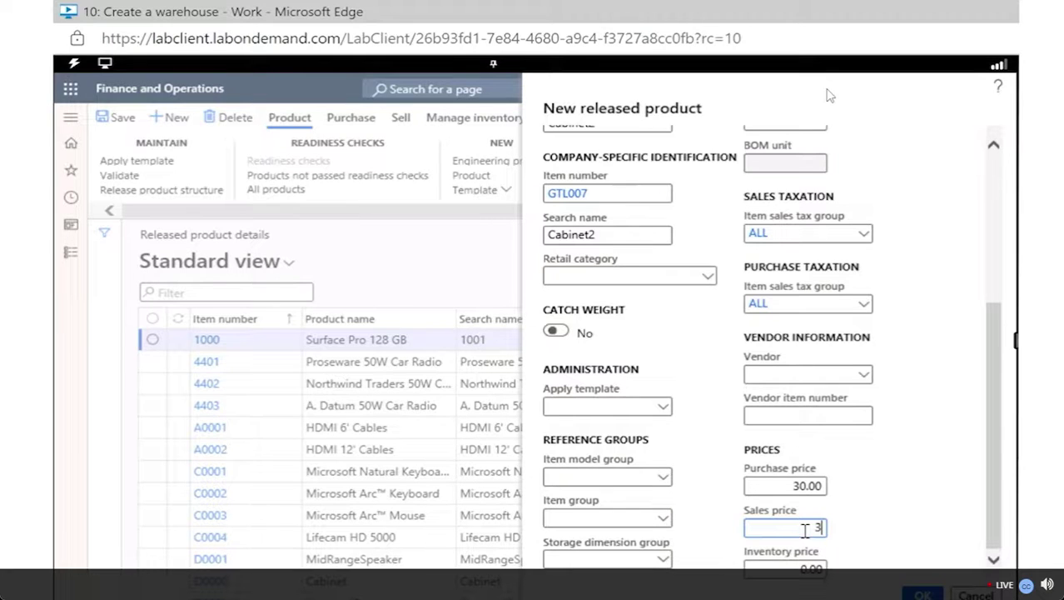
type("0.00")
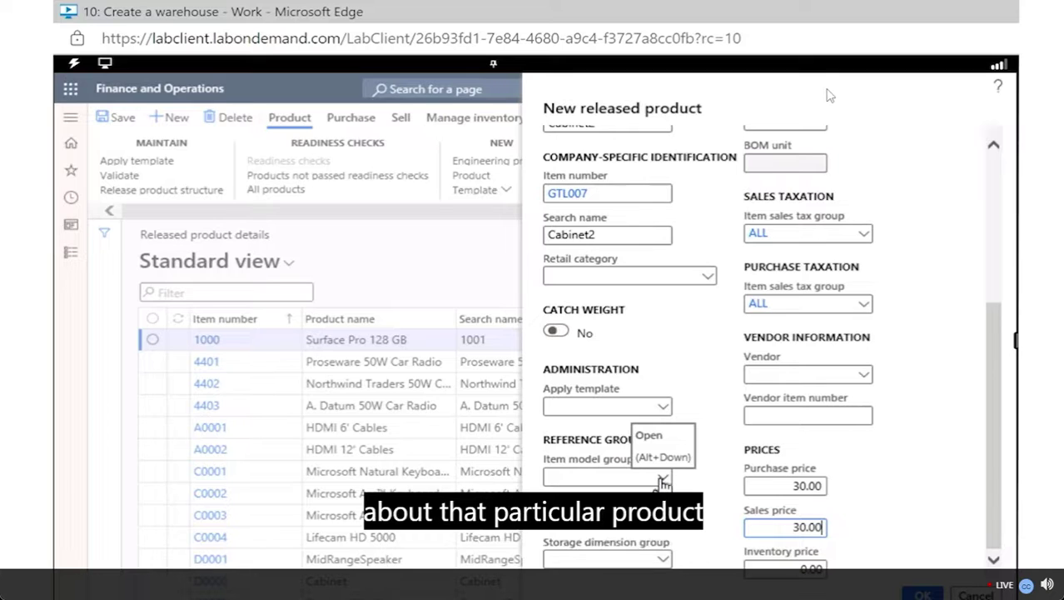
Assign item model group FIFO and item group TV&Video to the new released product.
left_click(664, 481)
left_click(664, 481)
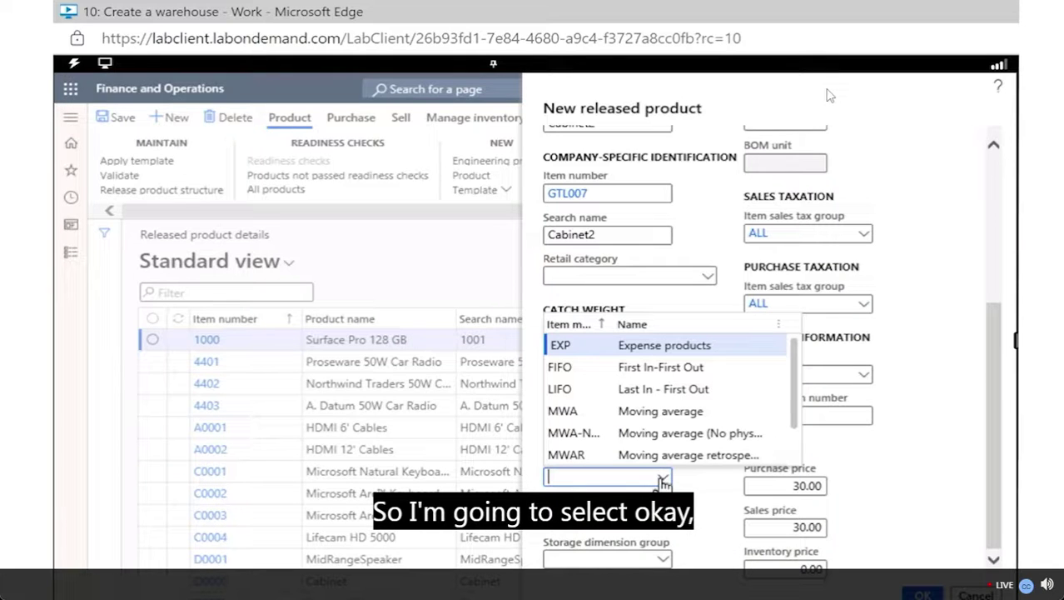
left_click(660, 371)
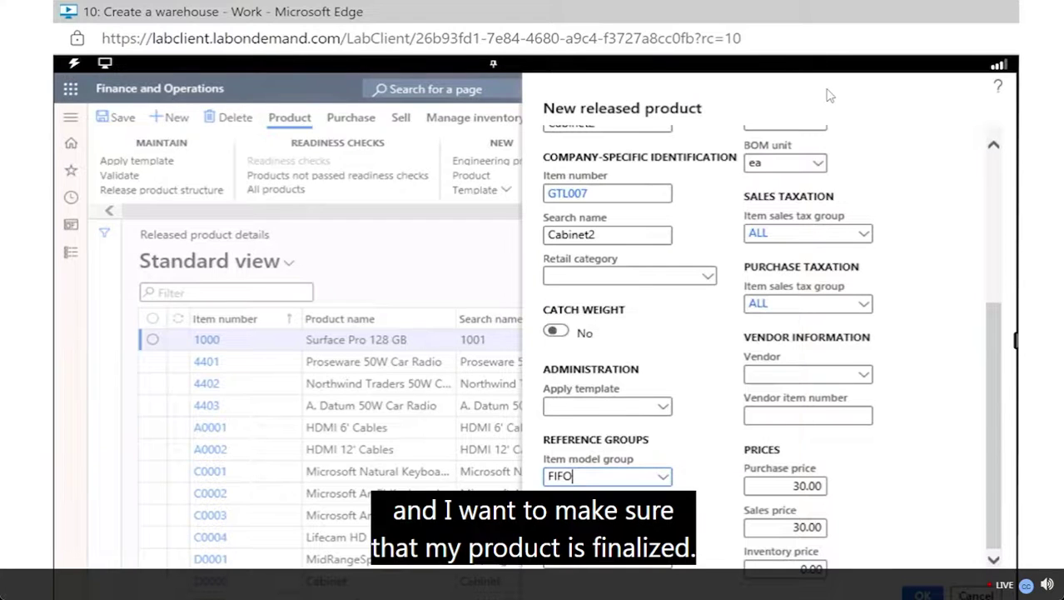
left_click(663, 518)
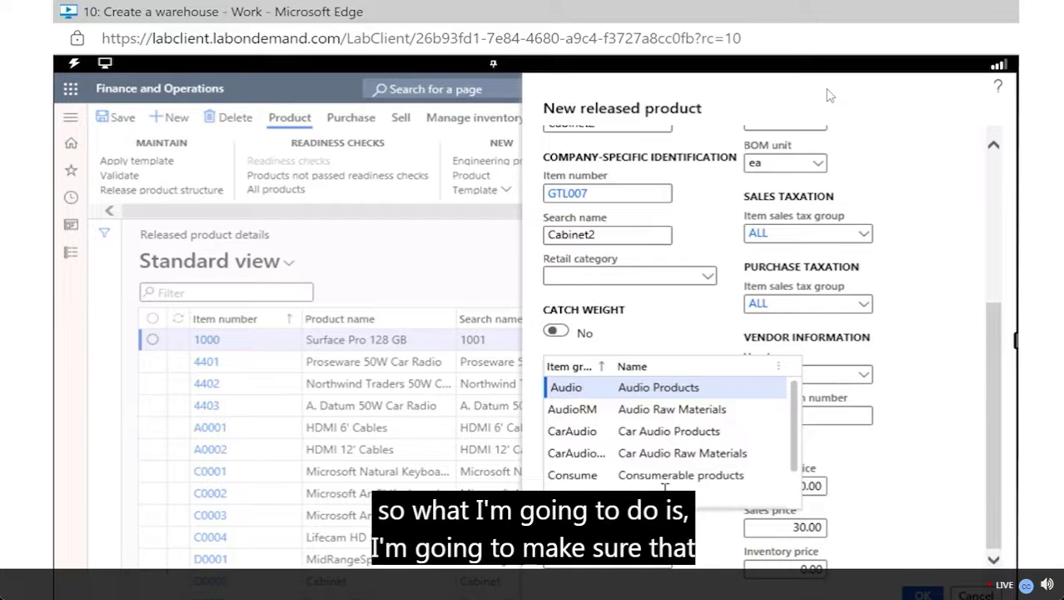
type("tv")
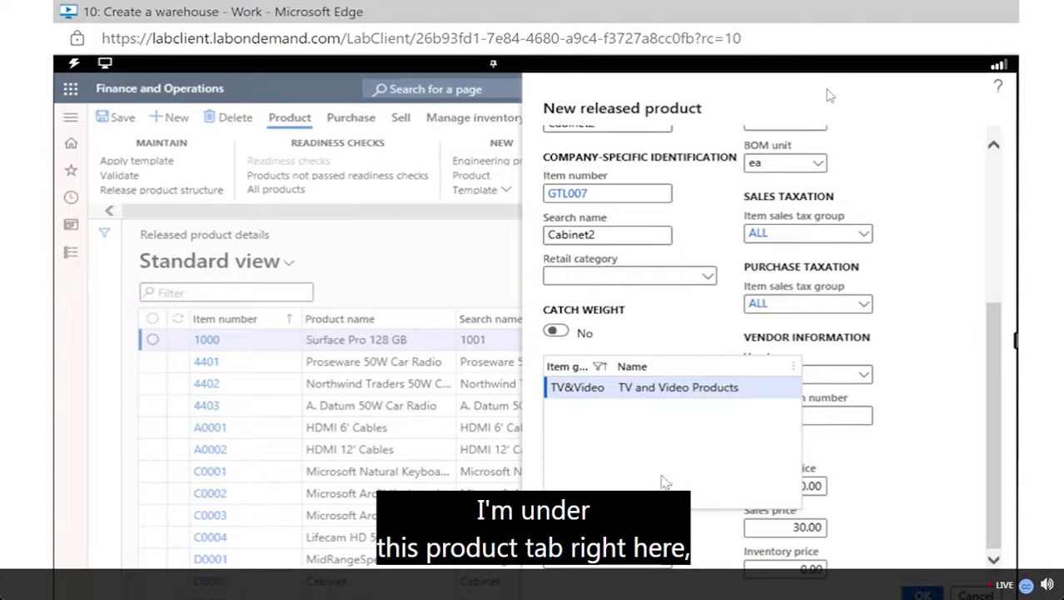
left_click(586, 393)
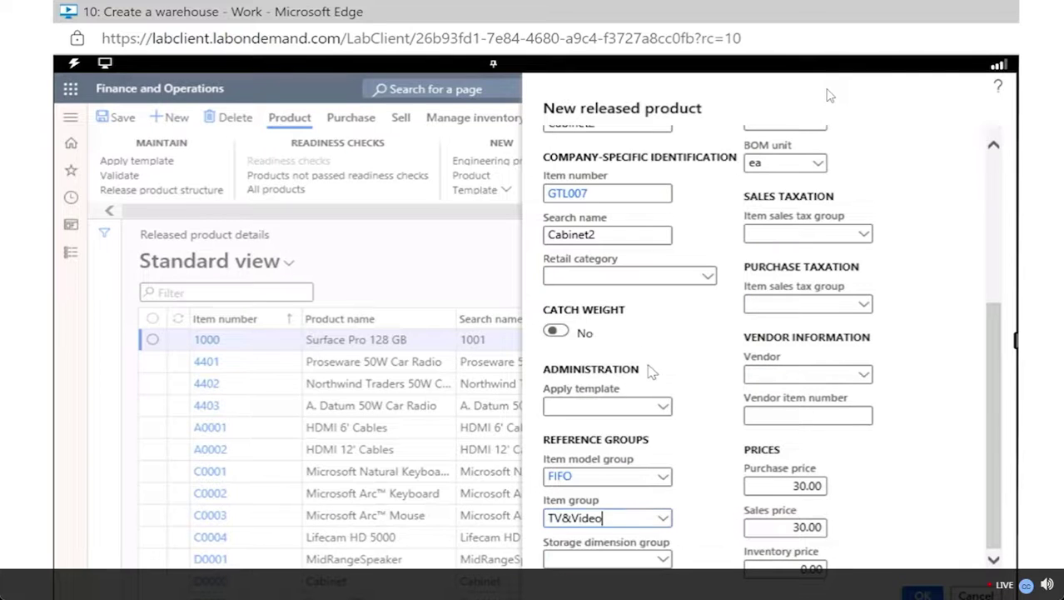
Choose storage dimension group SiteWH for the product and confirm its creation.
left_click(666, 561)
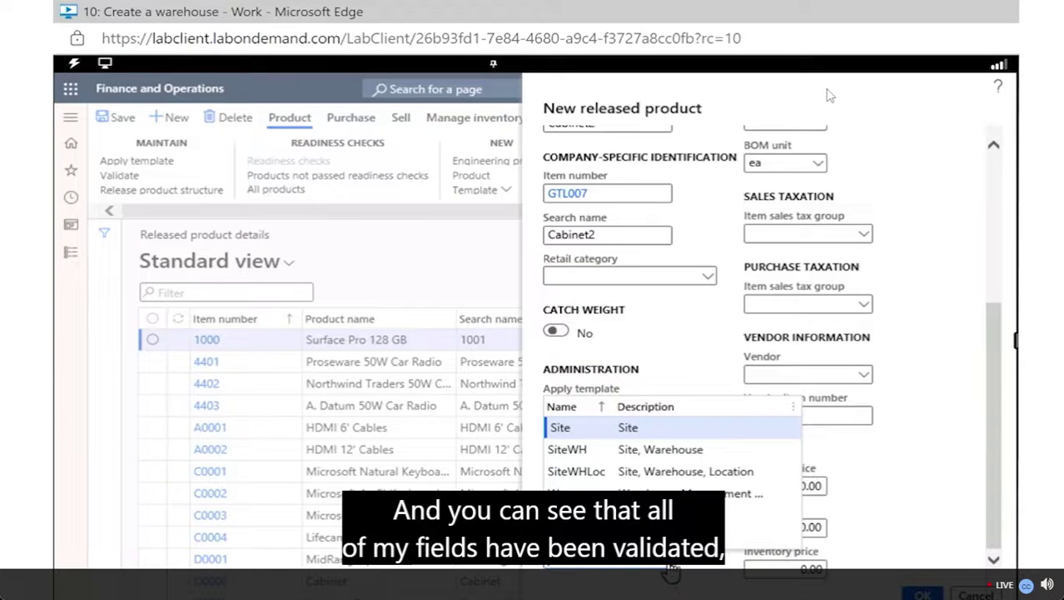
left_click(668, 449)
left_click(595, 450)
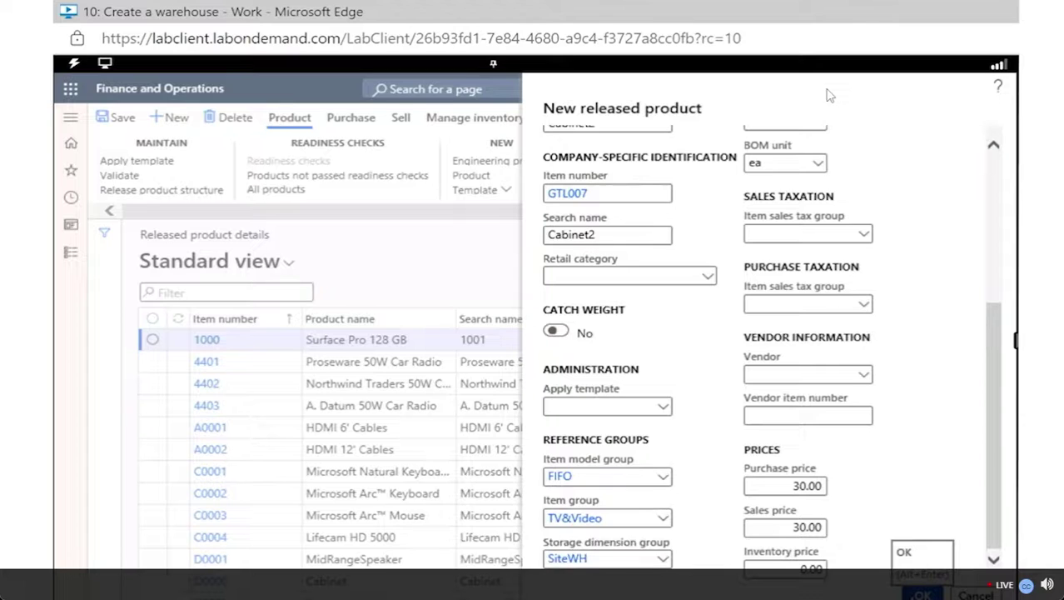
left_click(922, 594)
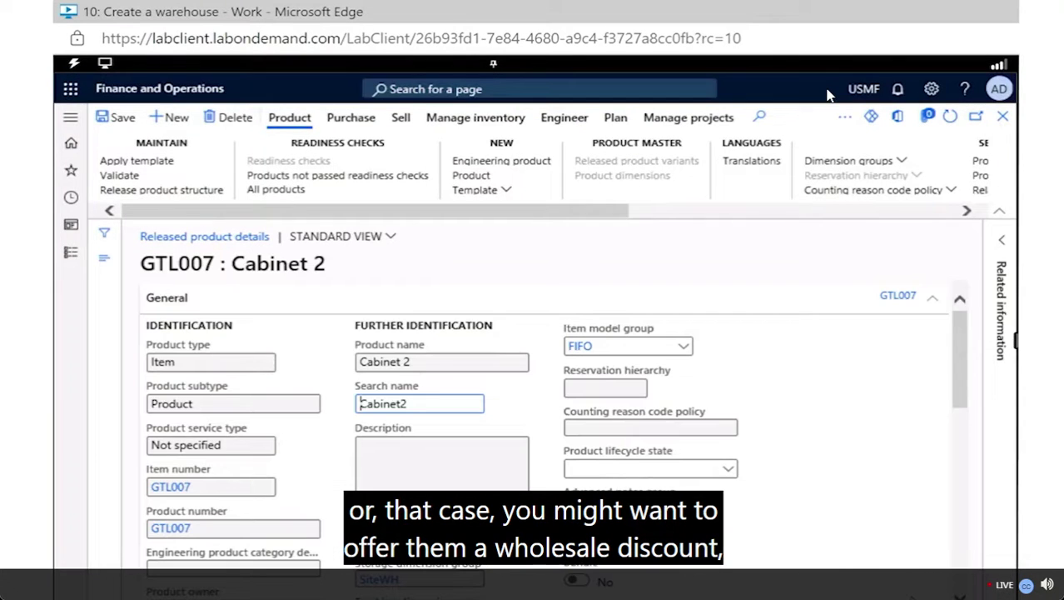
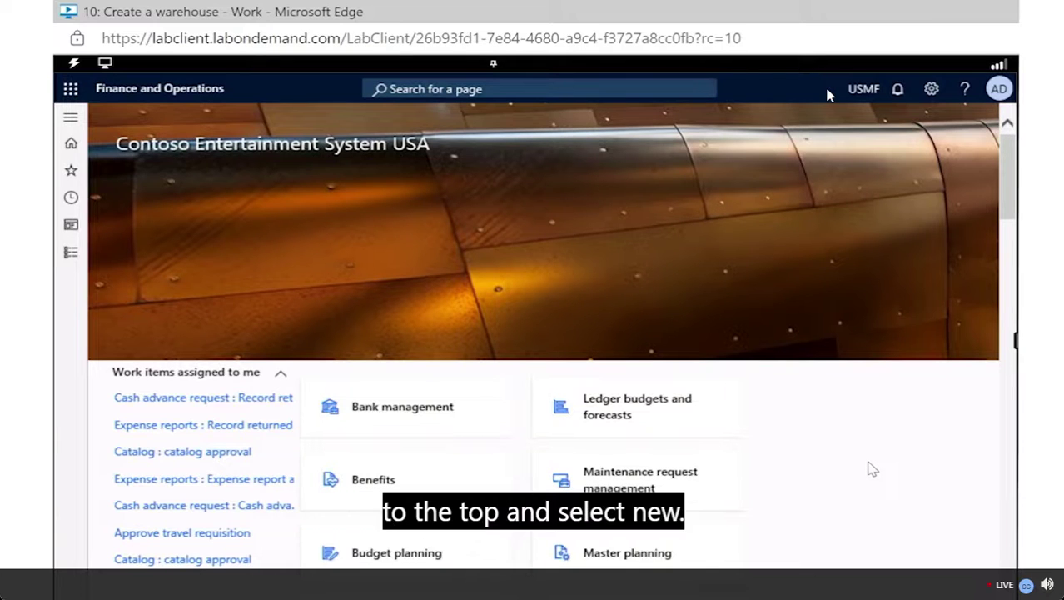
Open the list of all purchase orders in the Procurement and sourcing module.
left_click(70, 125)
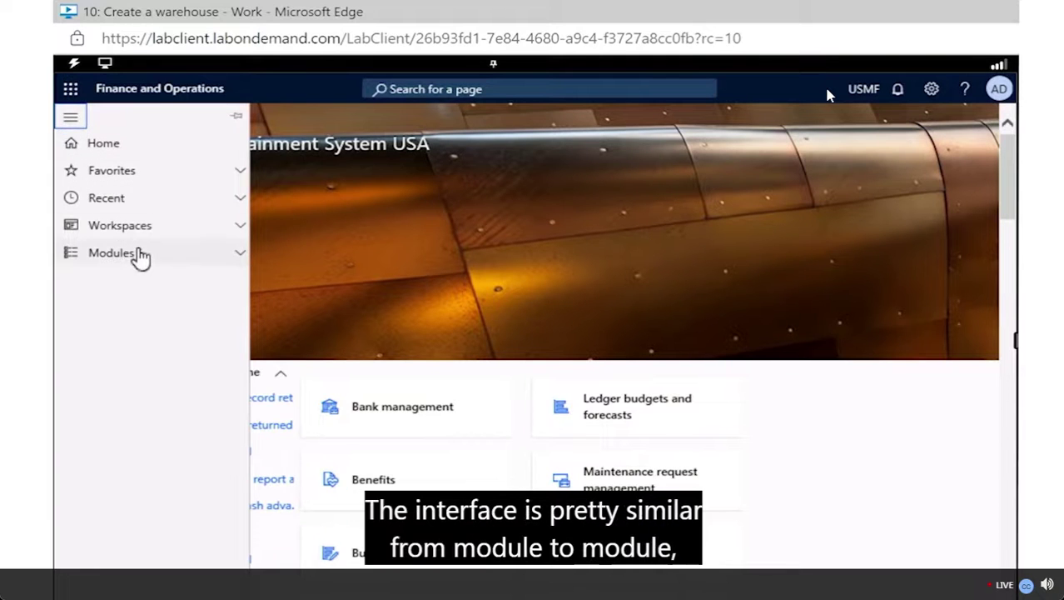
left_click(110, 253)
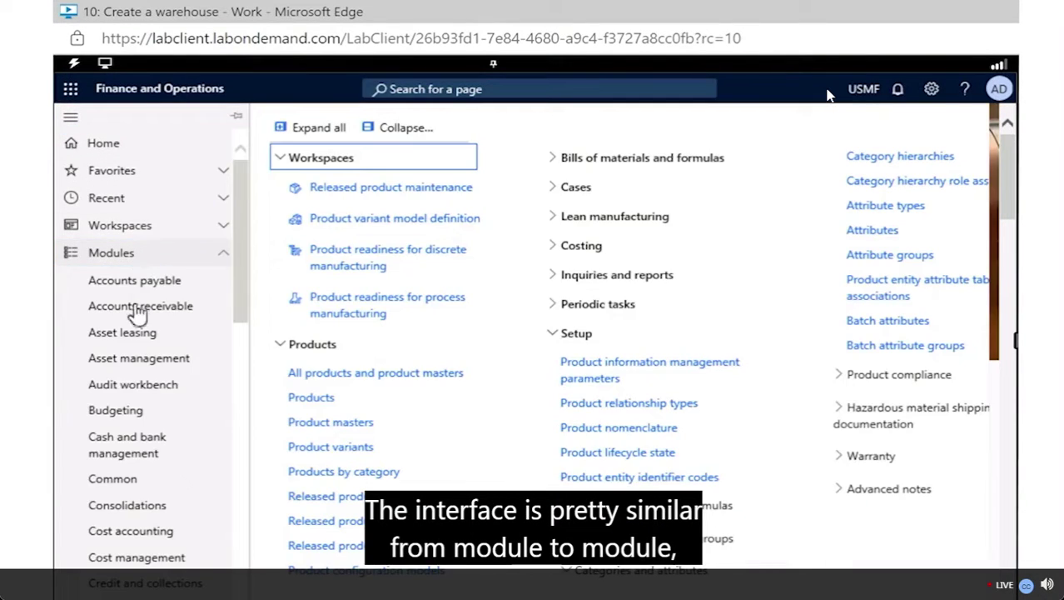
scroll(143, 500, "down", 3)
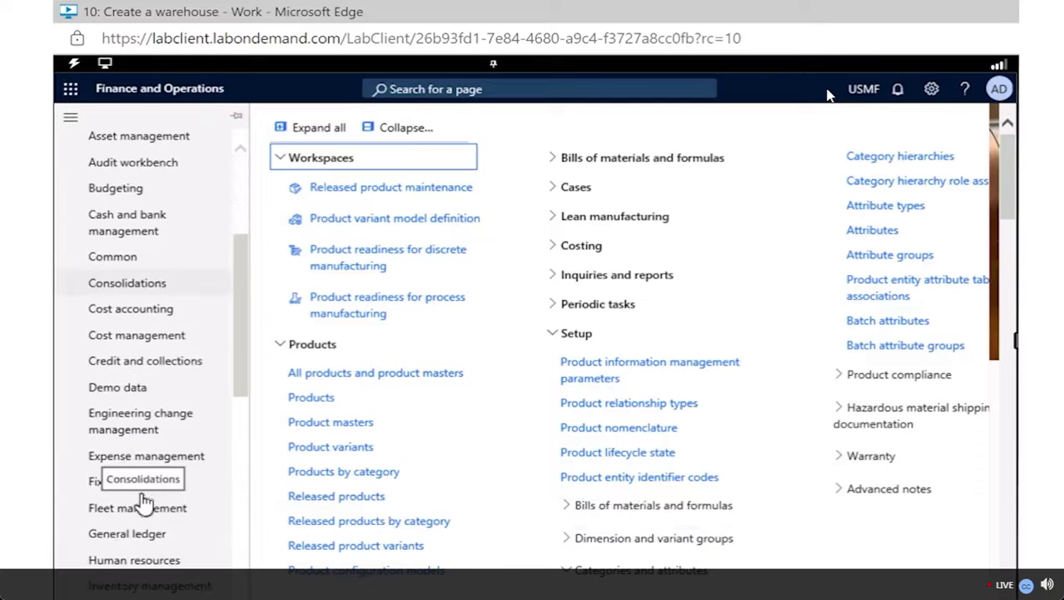
scroll(143, 499, "down", 4)
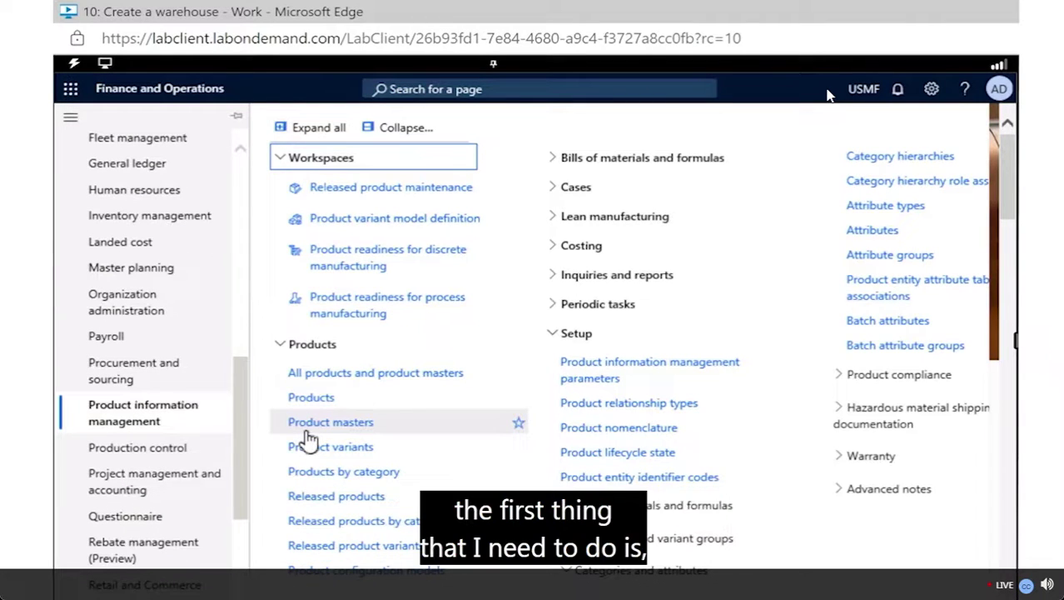
left_click(130, 379)
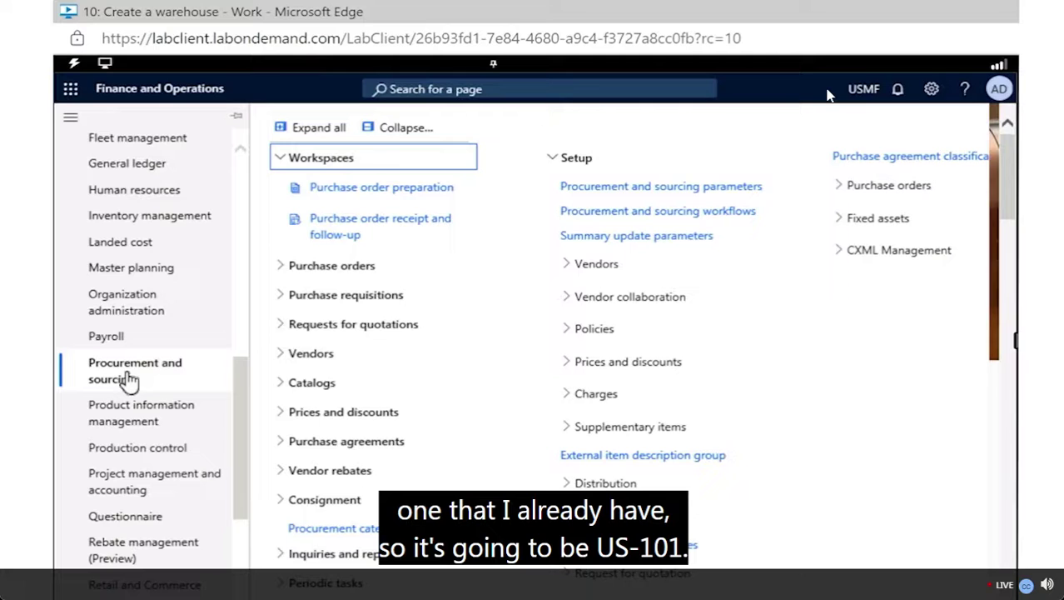
left_click(282, 268)
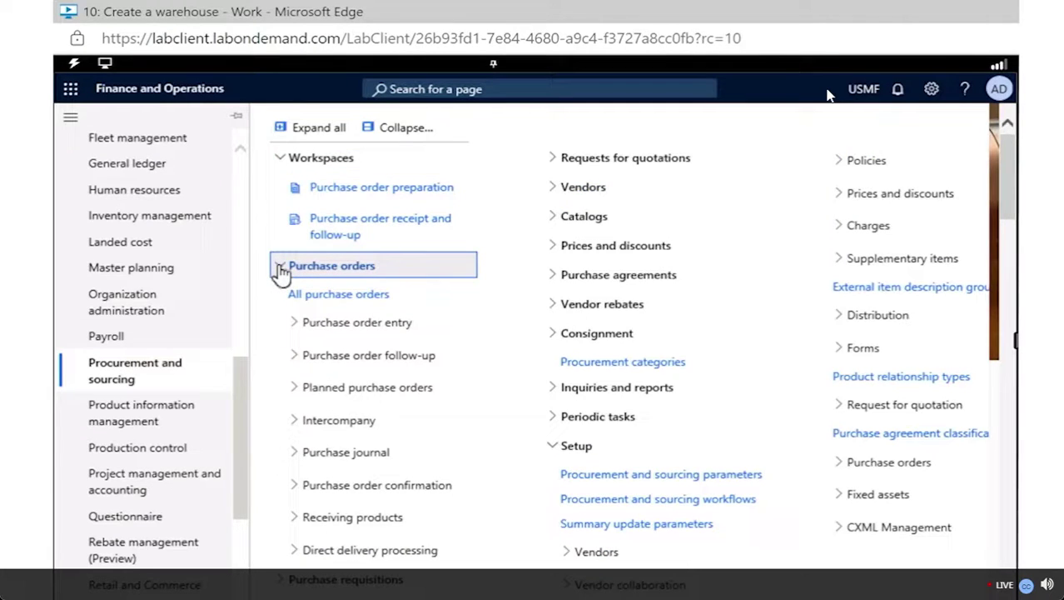
left_click(327, 296)
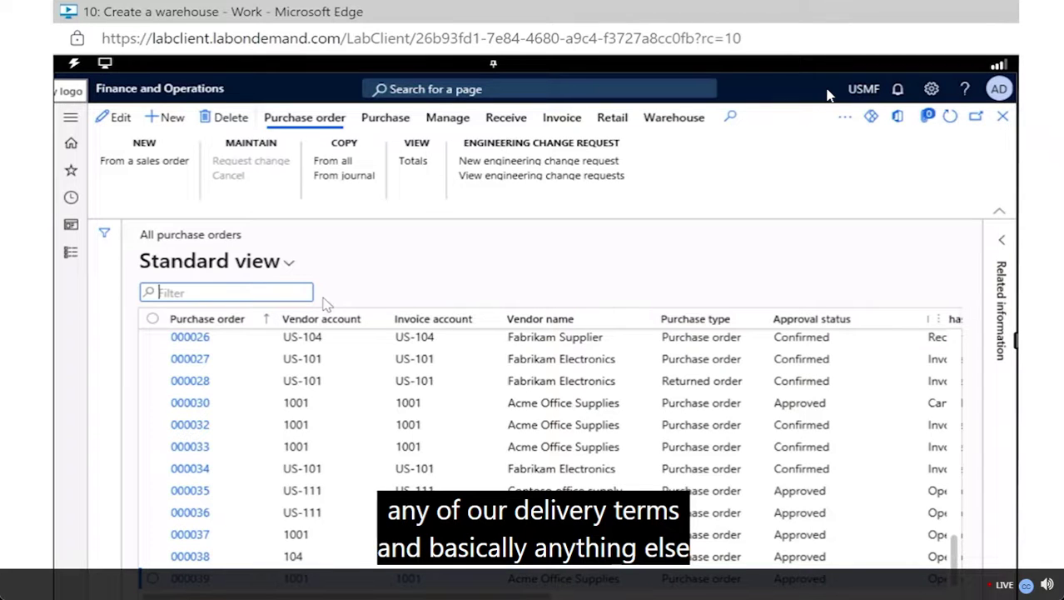
Start a new purchase order and enter the vendor account number of Fabrikam Electronics.
left_click(165, 118)
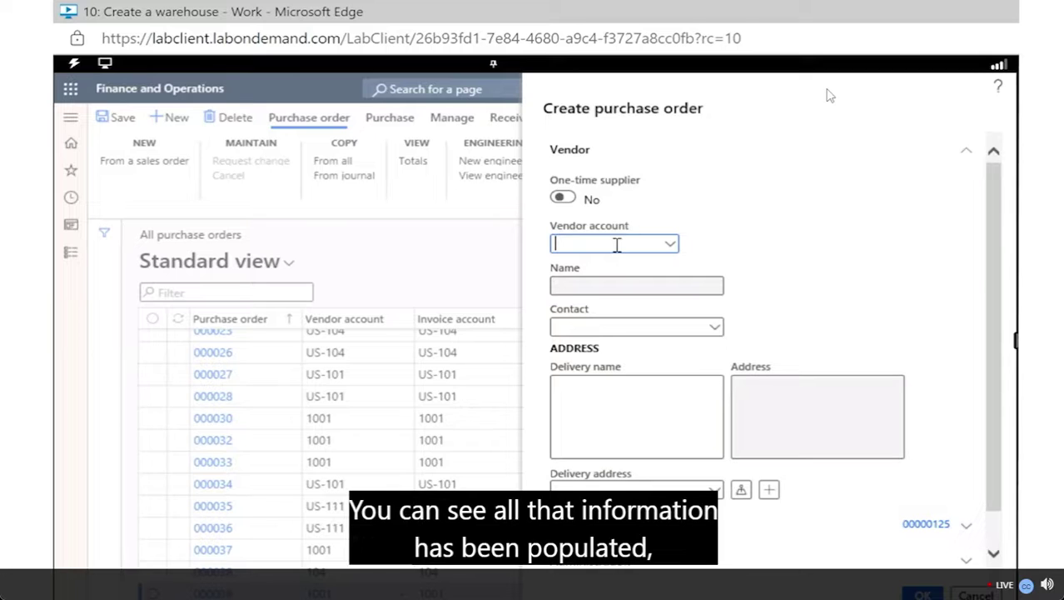
type("US")
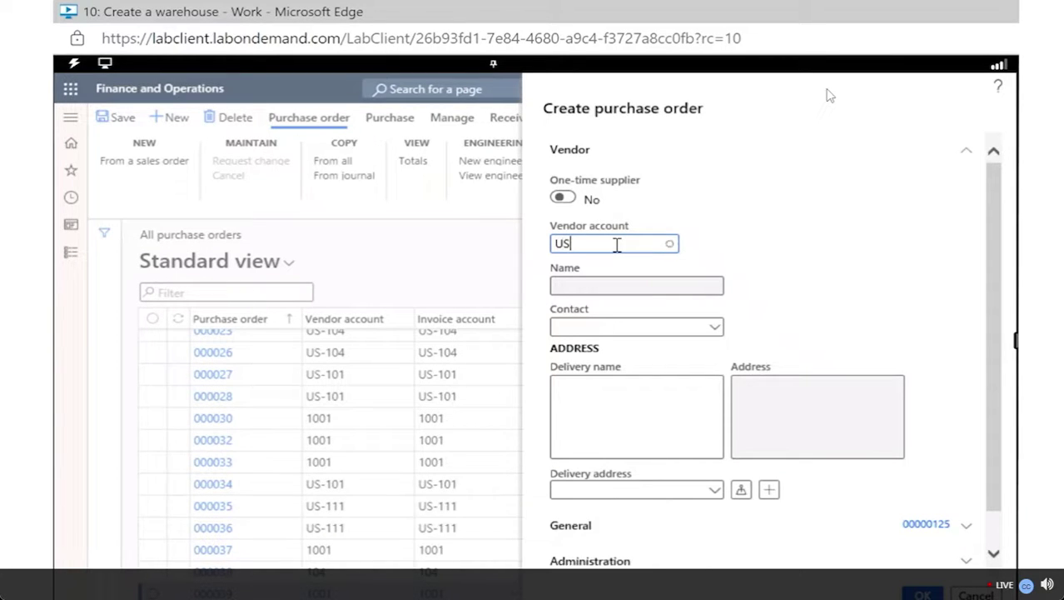
type("-101")
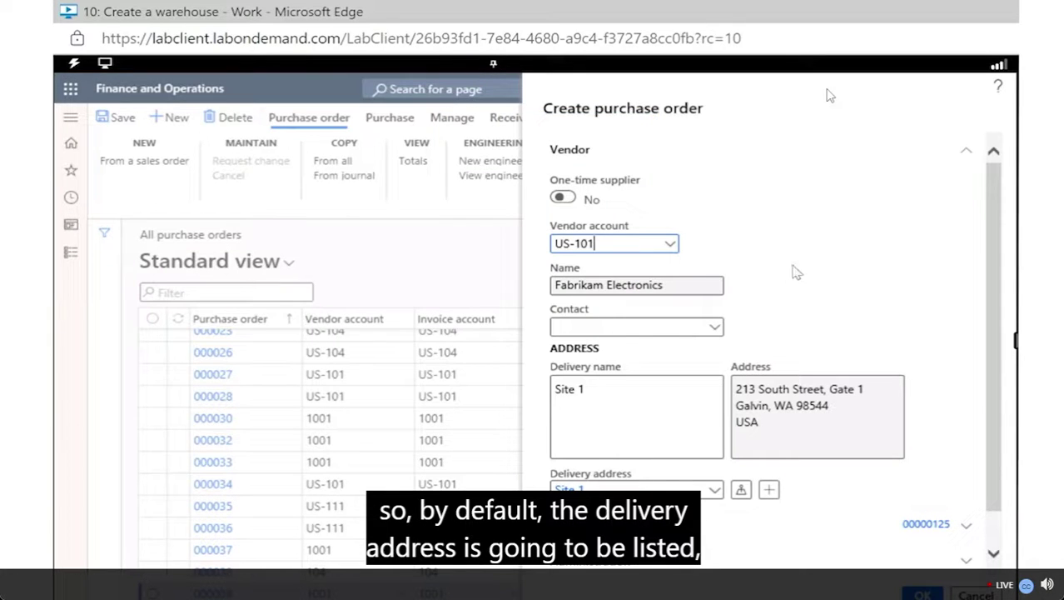
Expand the purchase order's general details and check the available storage sites without choosing another one.
scroll(792, 314, "down", 1)
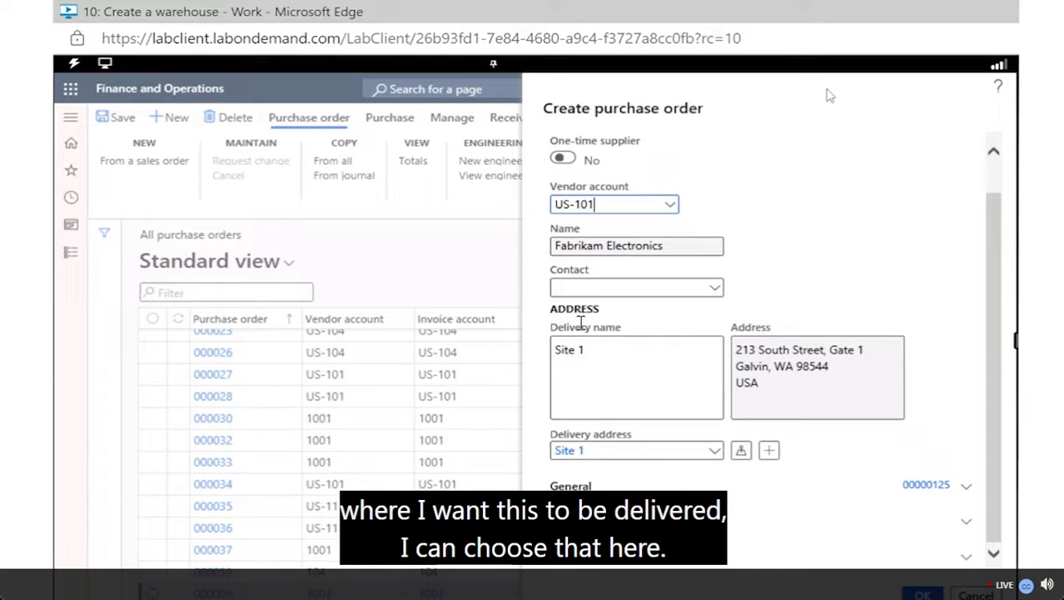
left_click(967, 488)
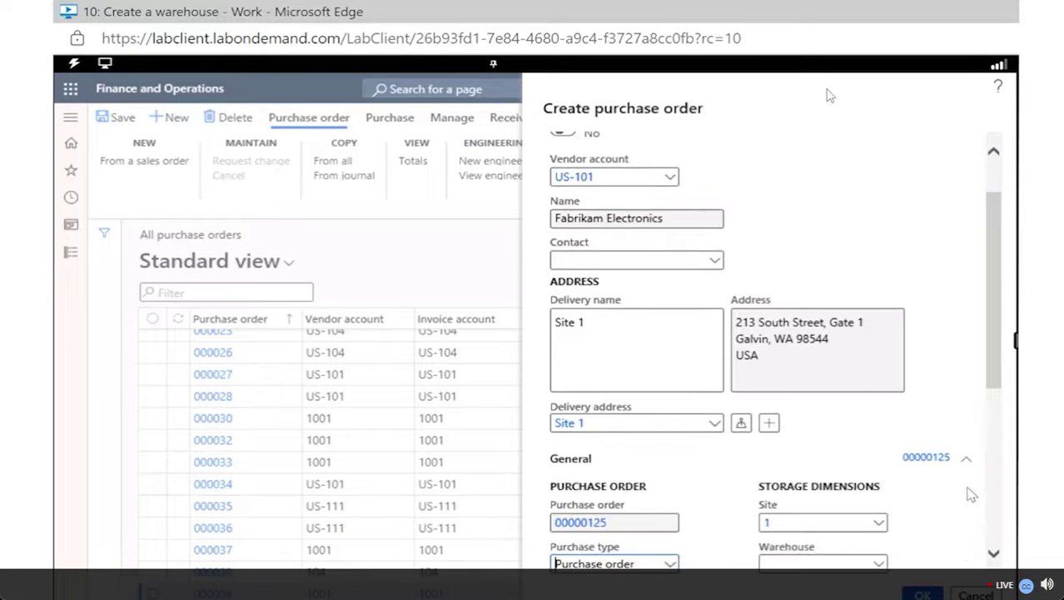
scroll(972, 495, "down", 3)
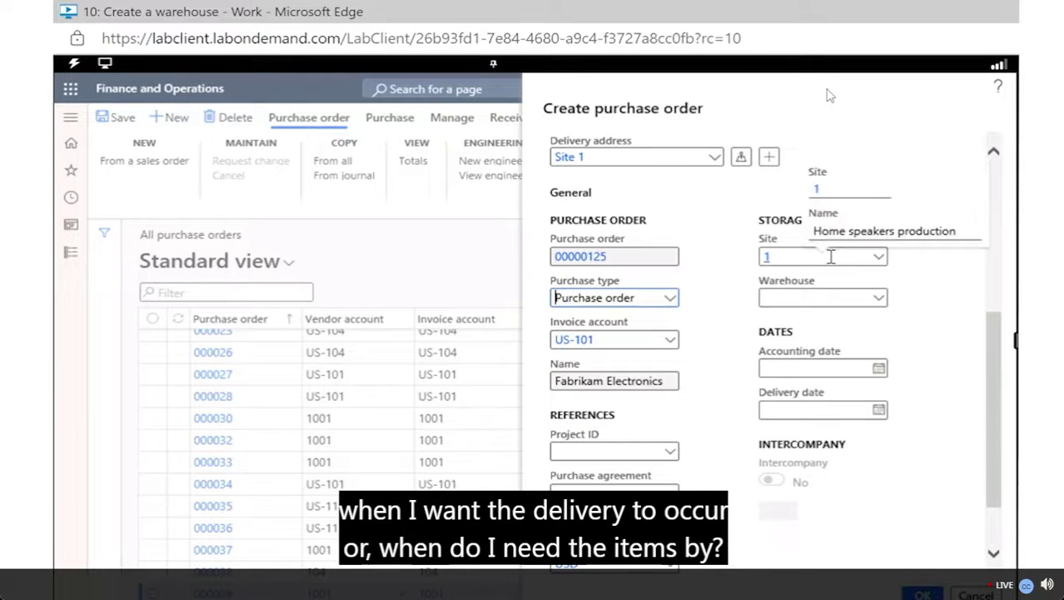
left_click(877, 258)
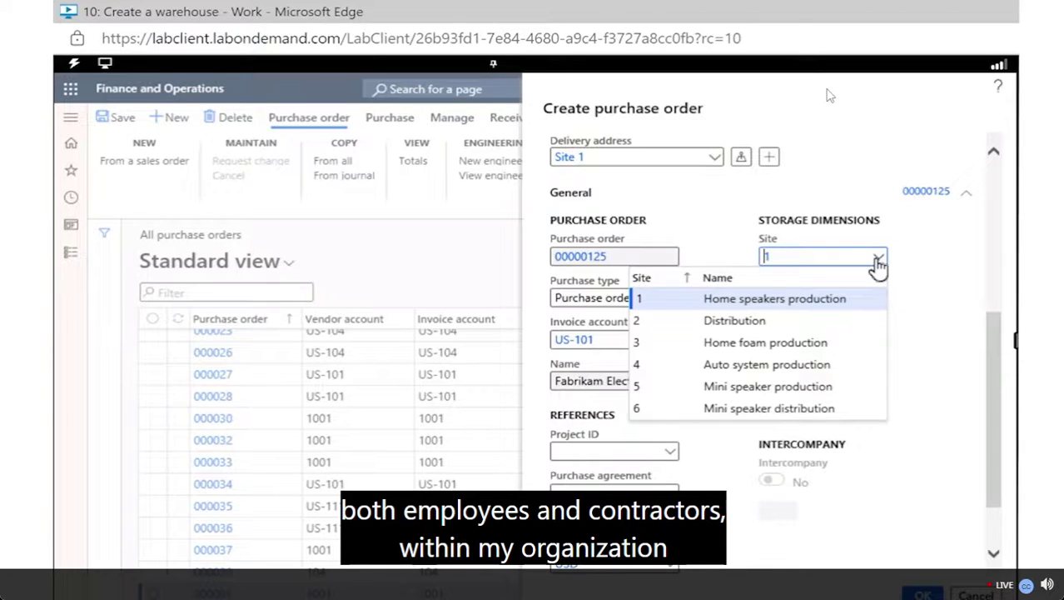
right_click(954, 283)
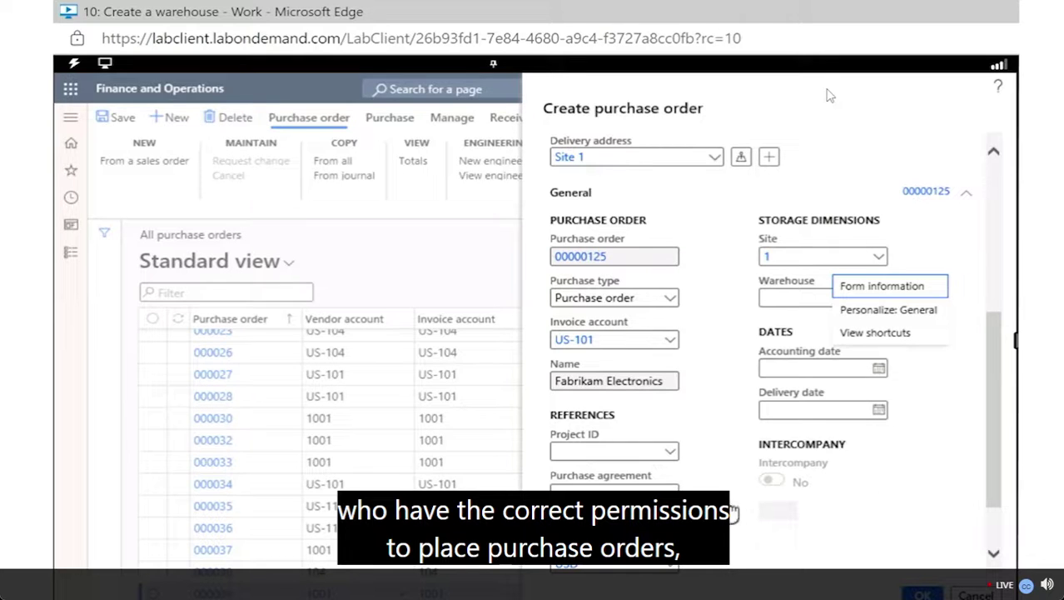
left_click(704, 466)
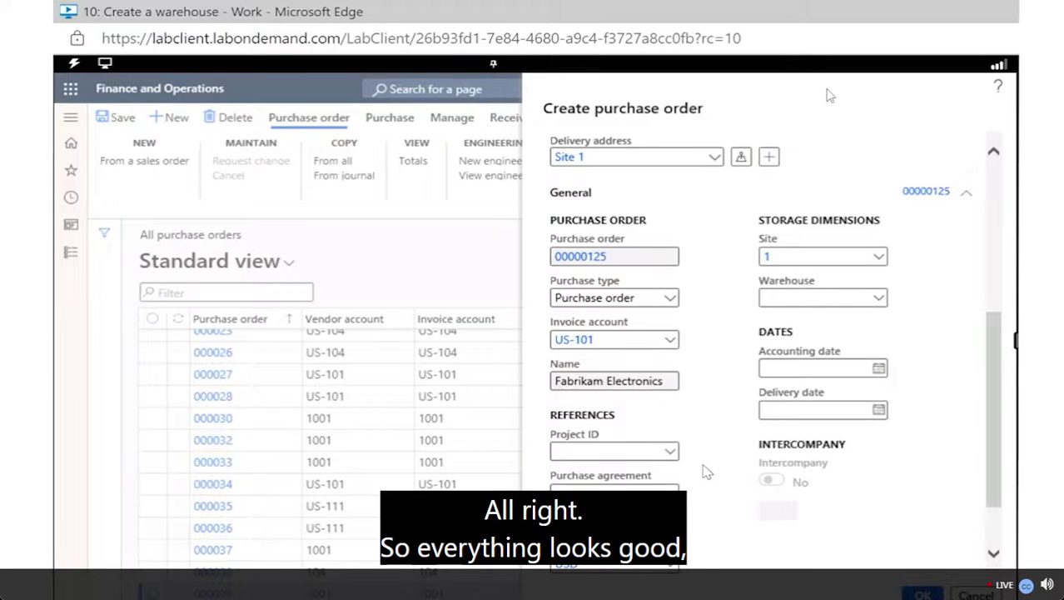
Review the purchase order's administration details and the workers available as orderer, and cancel the orderer selection.
scroll(704, 406, "down", 1)
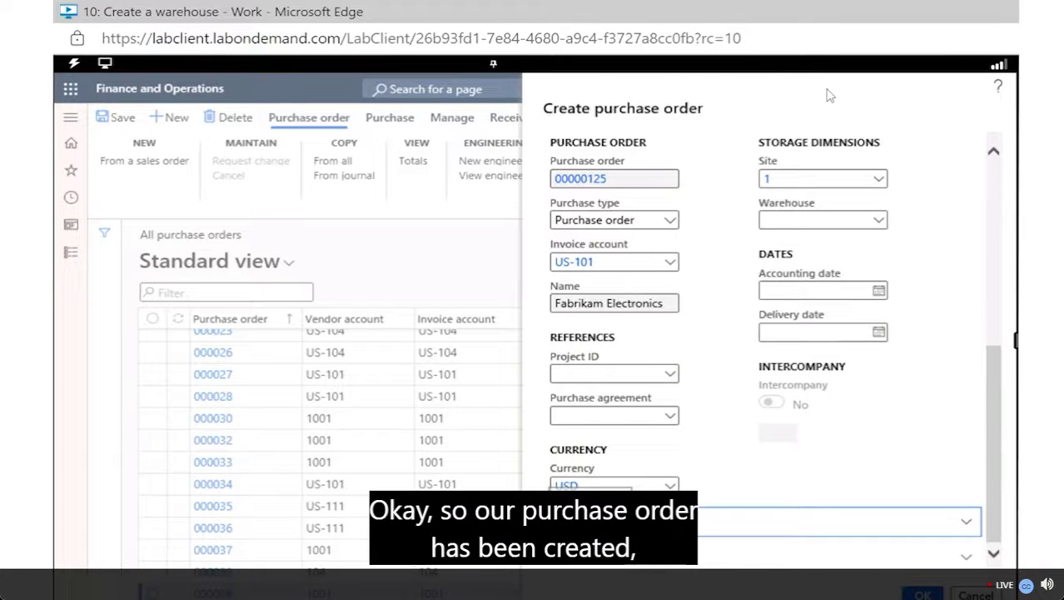
scroll(627, 528, "down", 2)
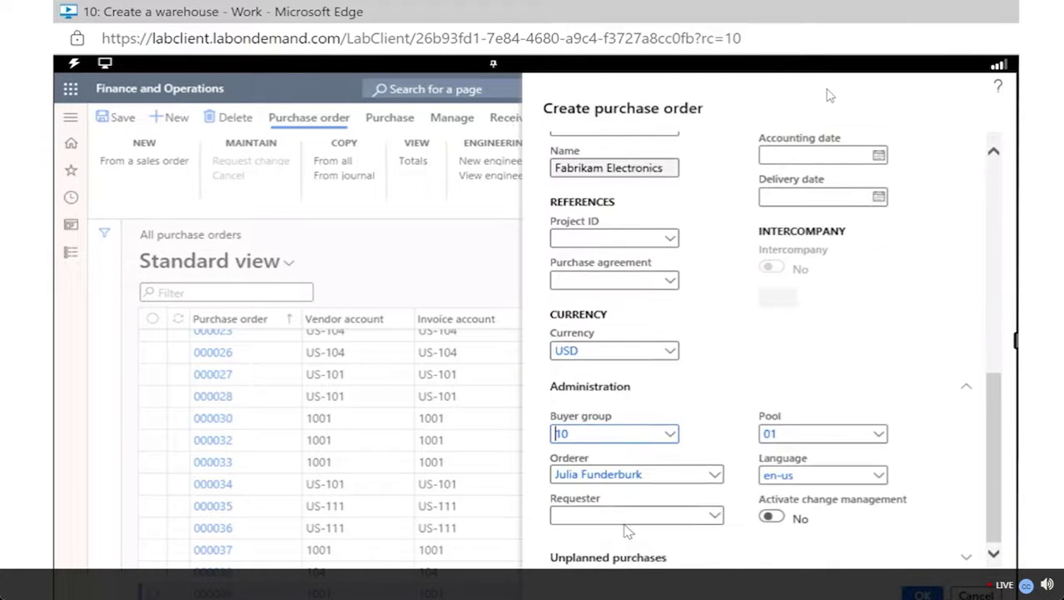
left_click(716, 478)
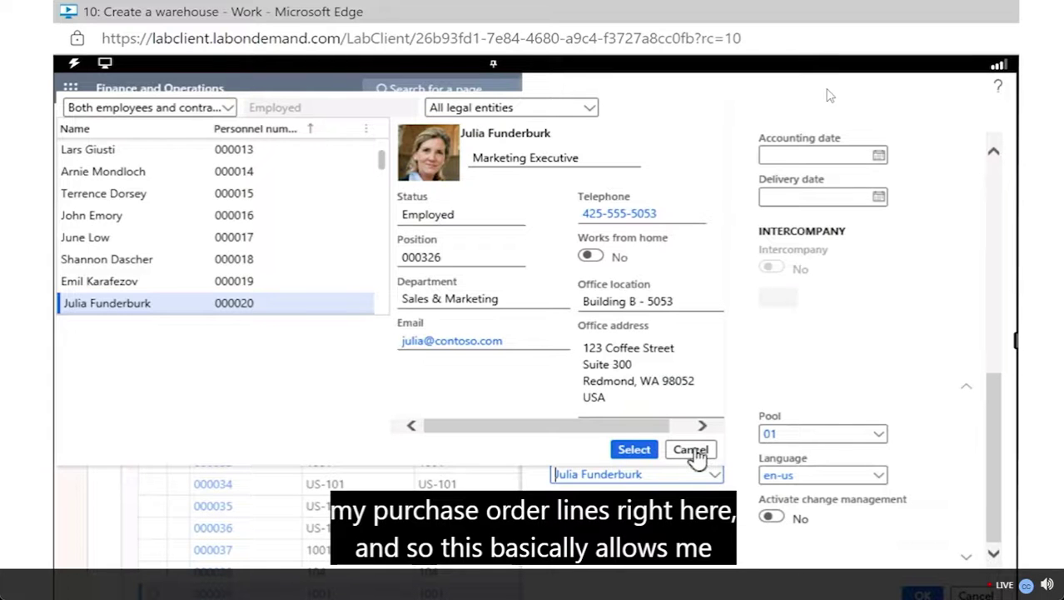
left_click(693, 454)
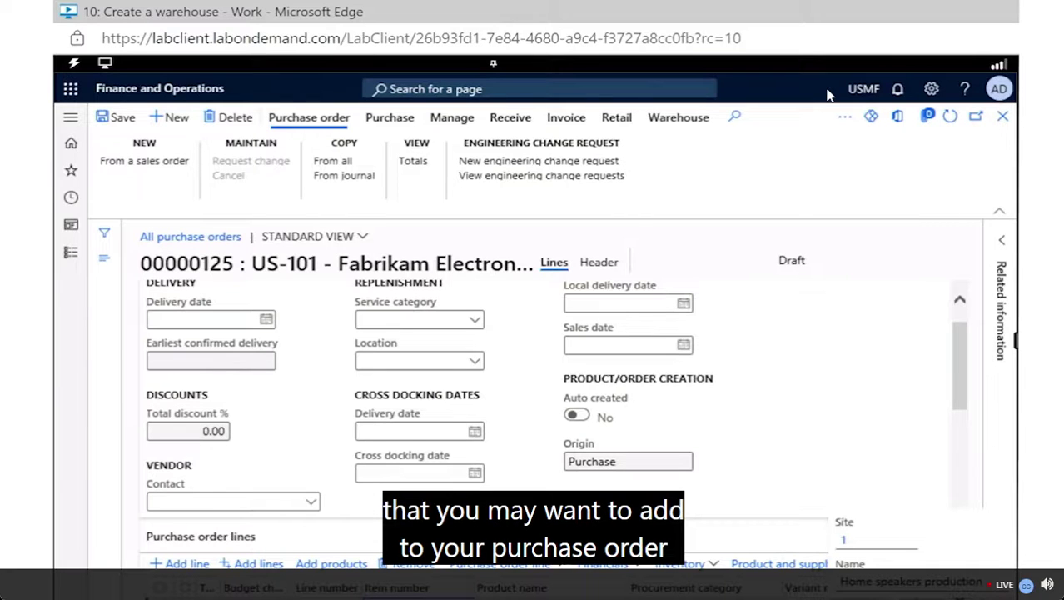
Return to the purchase order's lines and add Color to the dimensions displayed for them.
left_click(599, 265)
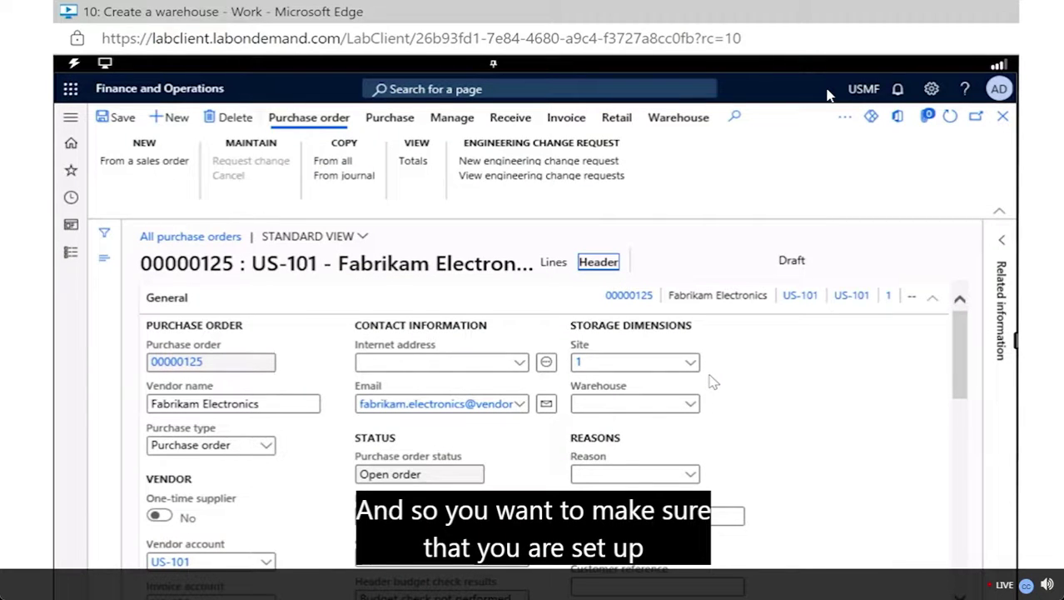
left_click(554, 263)
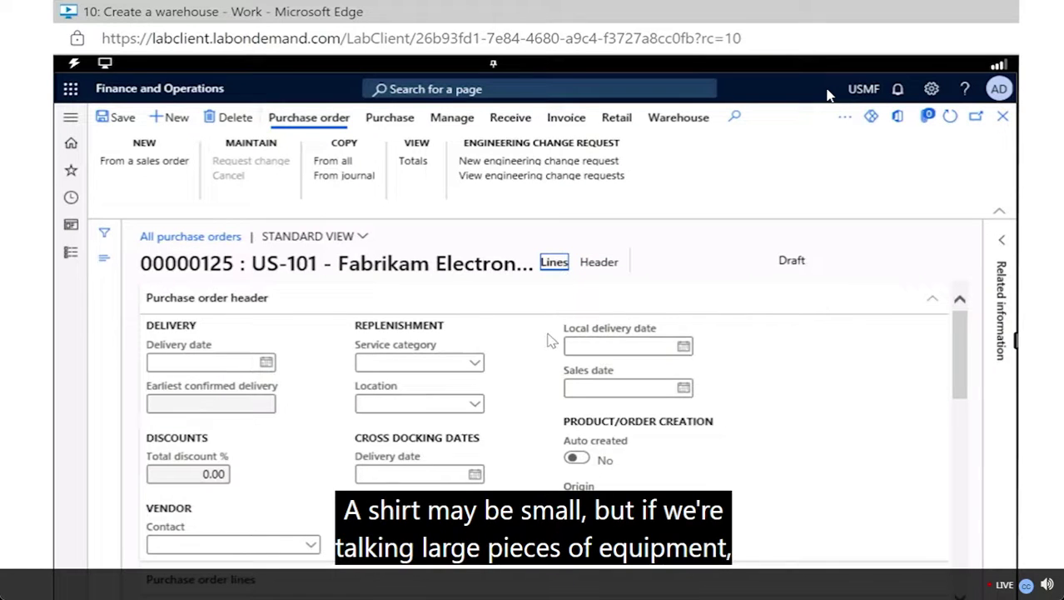
scroll(550, 340, "down", 3)
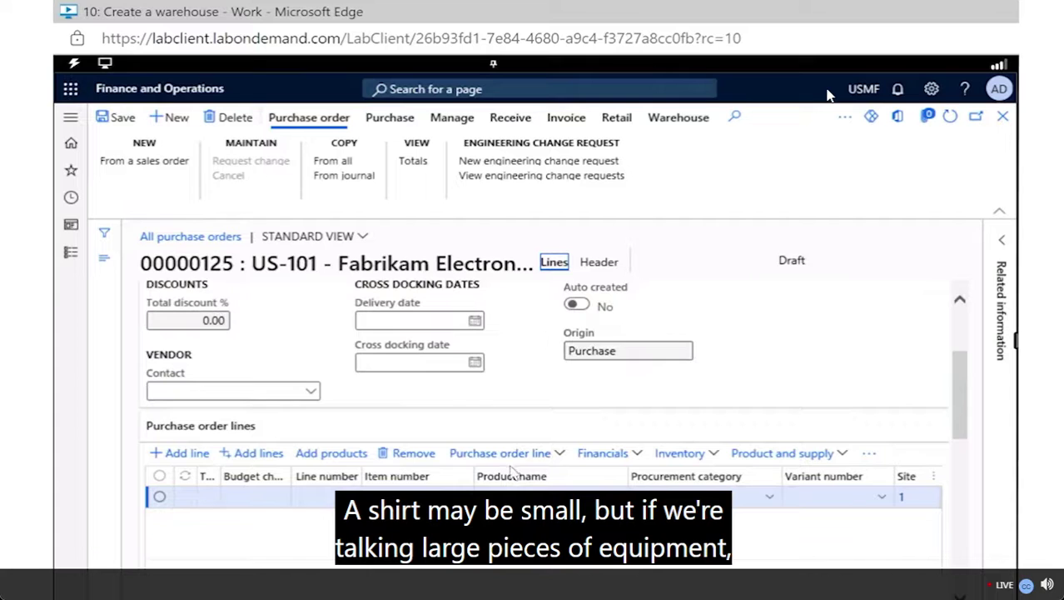
left_click(557, 463)
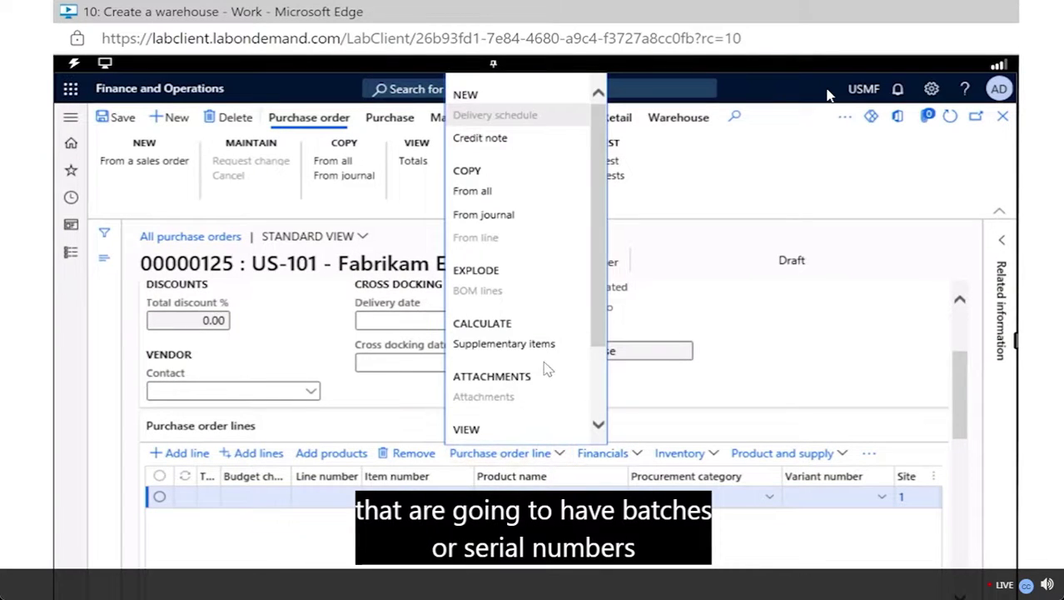
scroll(546, 368, "down", 3)
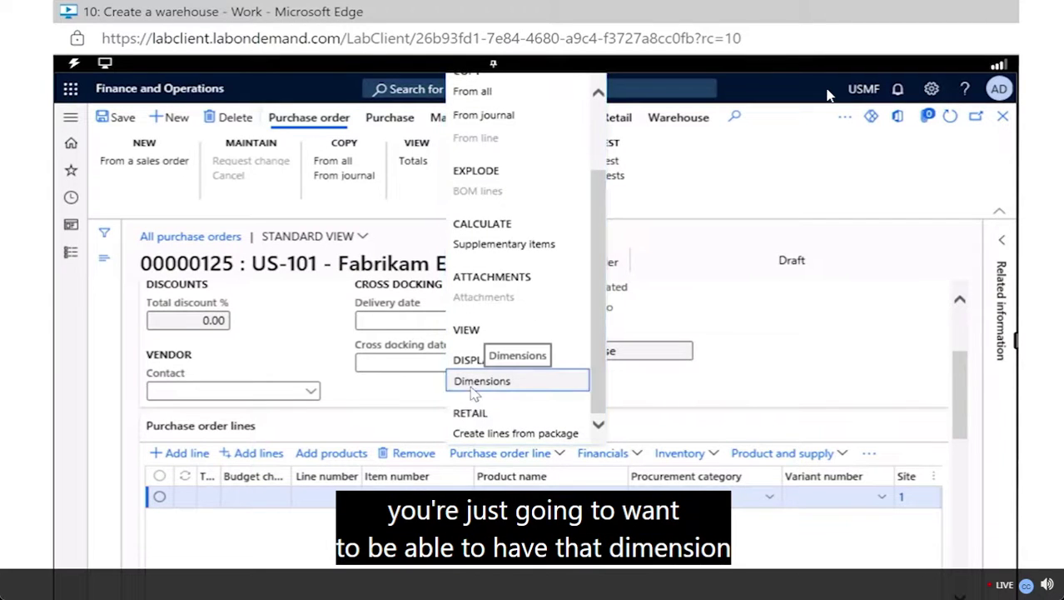
left_click(472, 384)
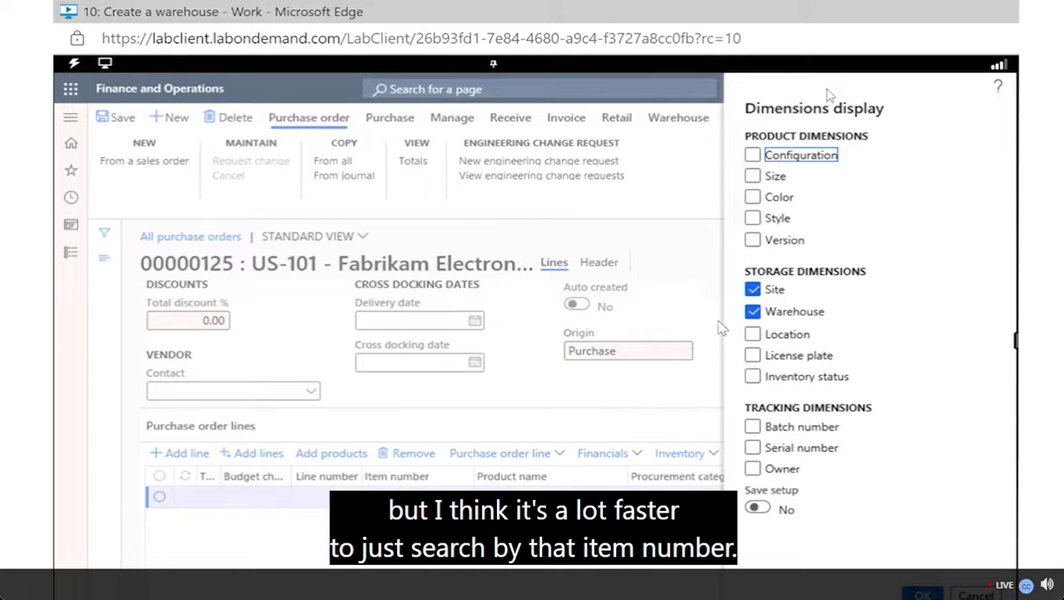
left_click(754, 197)
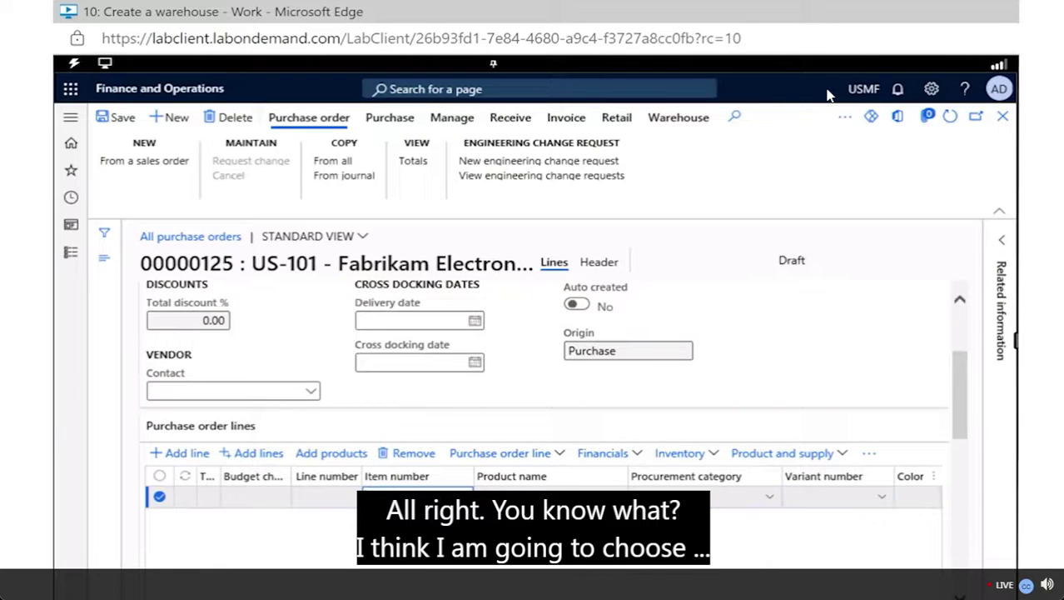
Enter item number T0004, TelevisionM12037", on the first purchase order line.
type("T0")
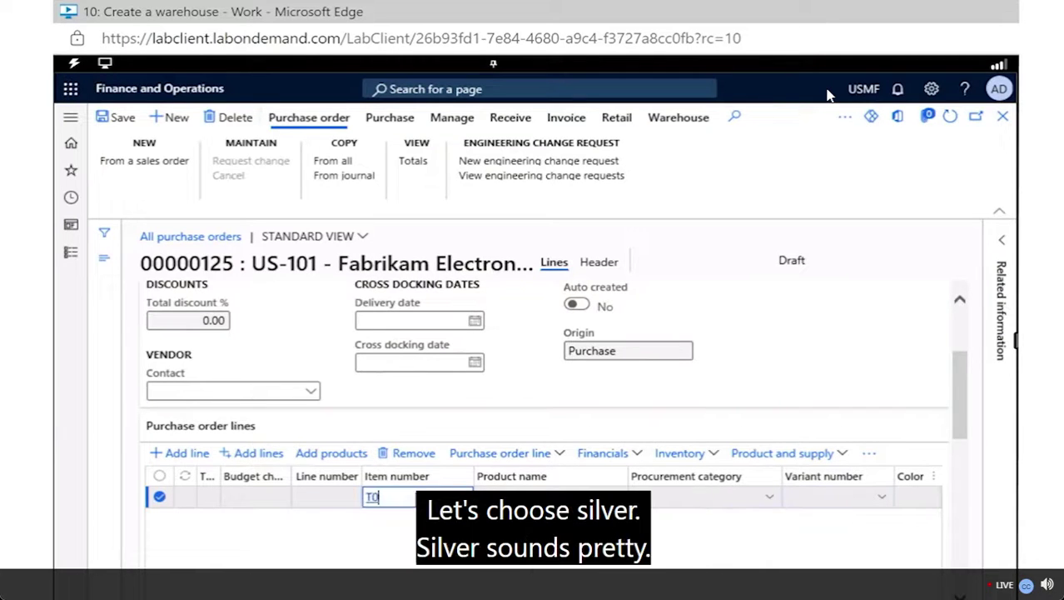
type("004")
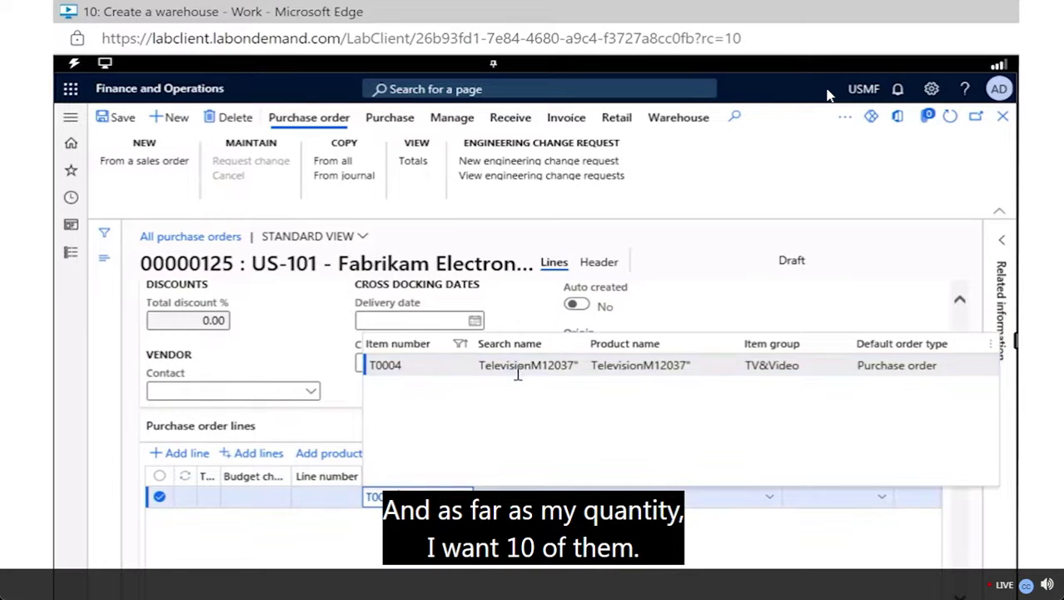
left_click(408, 367)
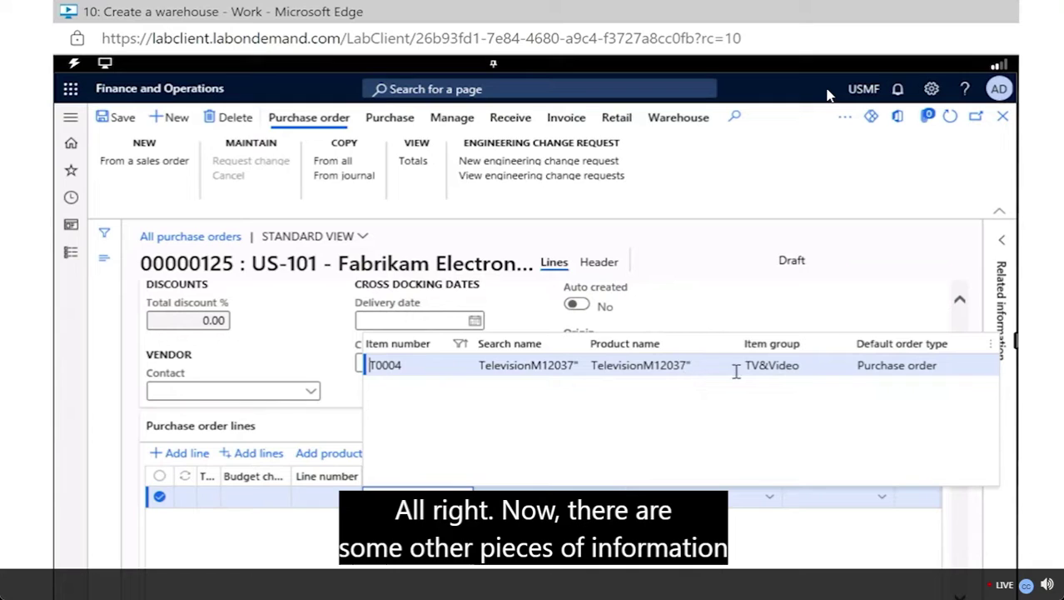
left_click(446, 368)
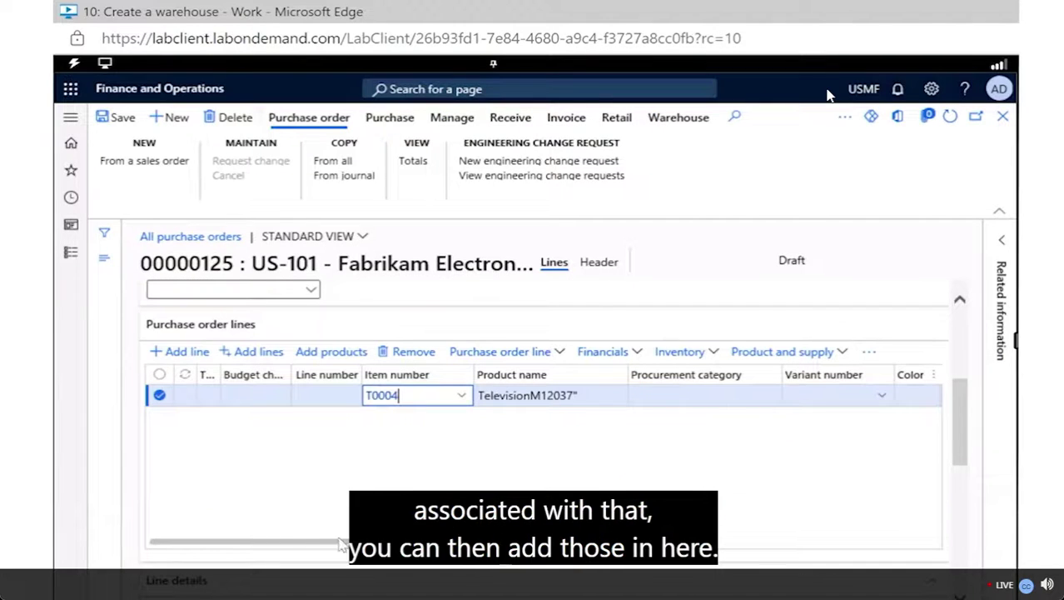
Set the T0004 line's color to Silver and open its quantity for editing.
left_click_drag(321, 542, 499, 562)
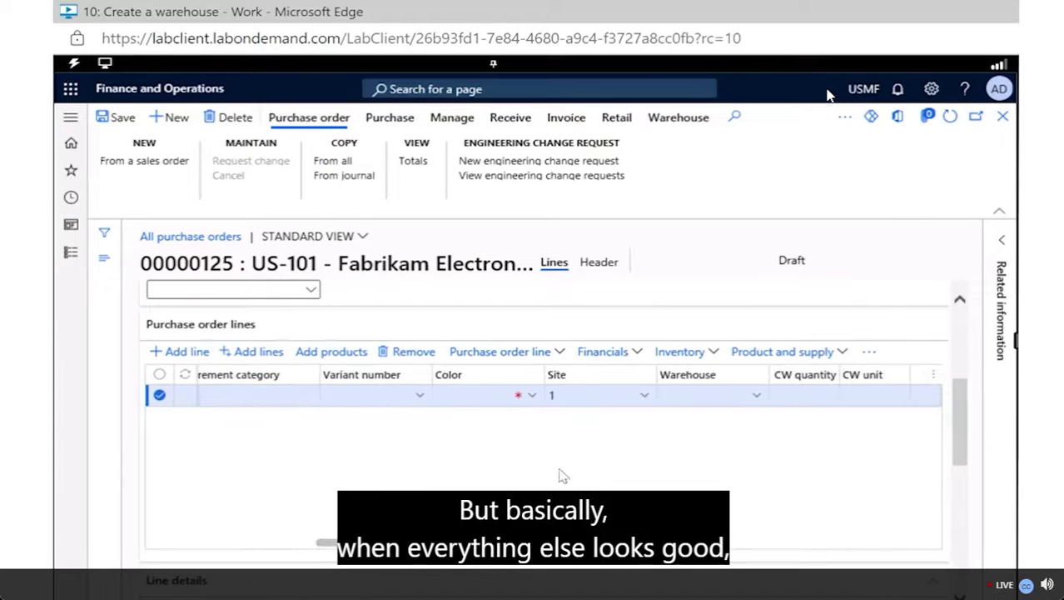
left_click(531, 401)
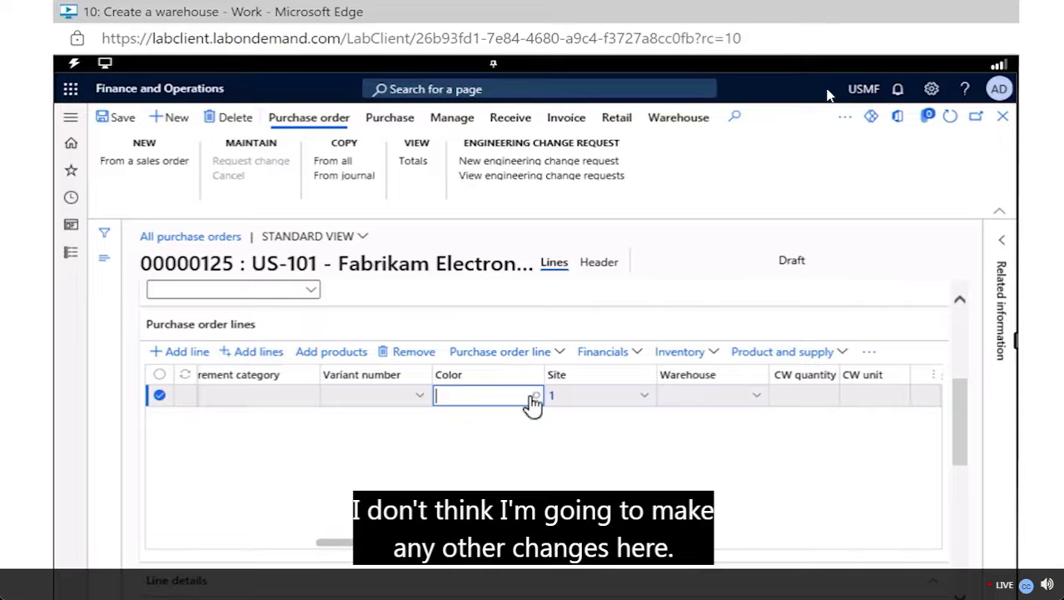
left_click(534, 398)
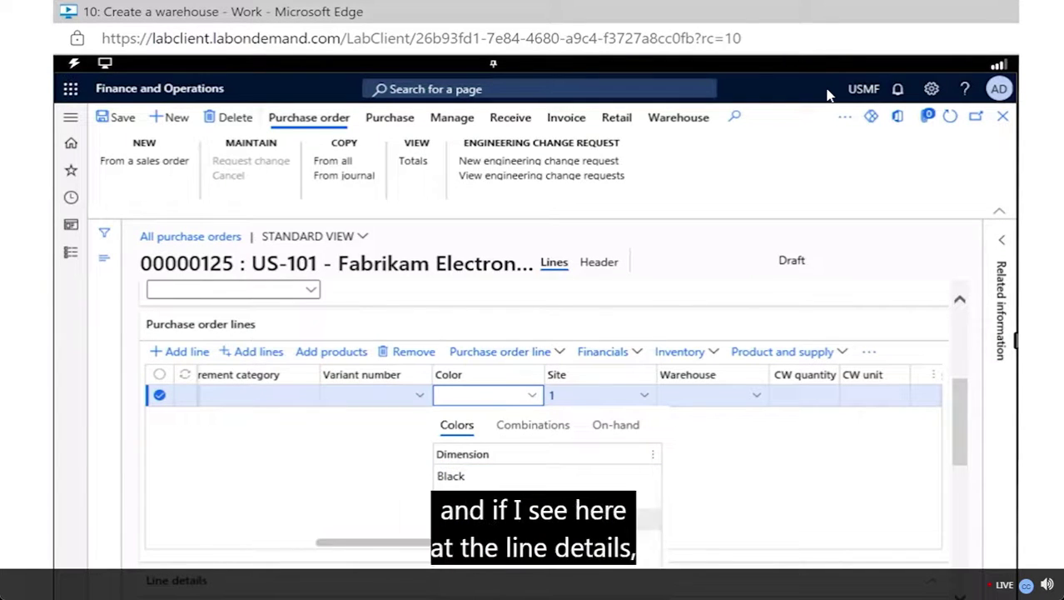
key("Escape")
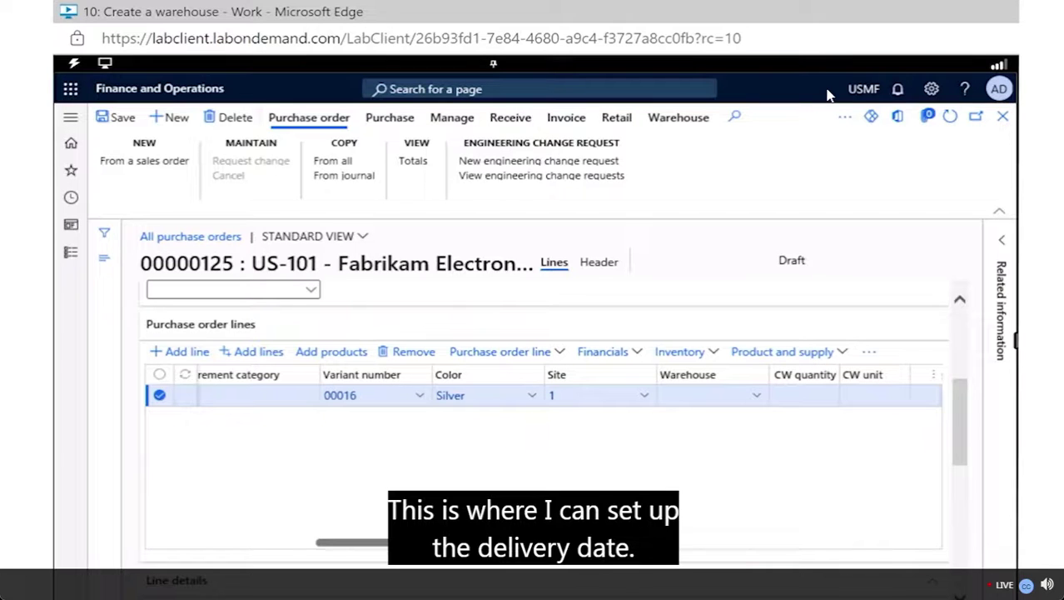
left_click_drag(504, 541, 673, 541)
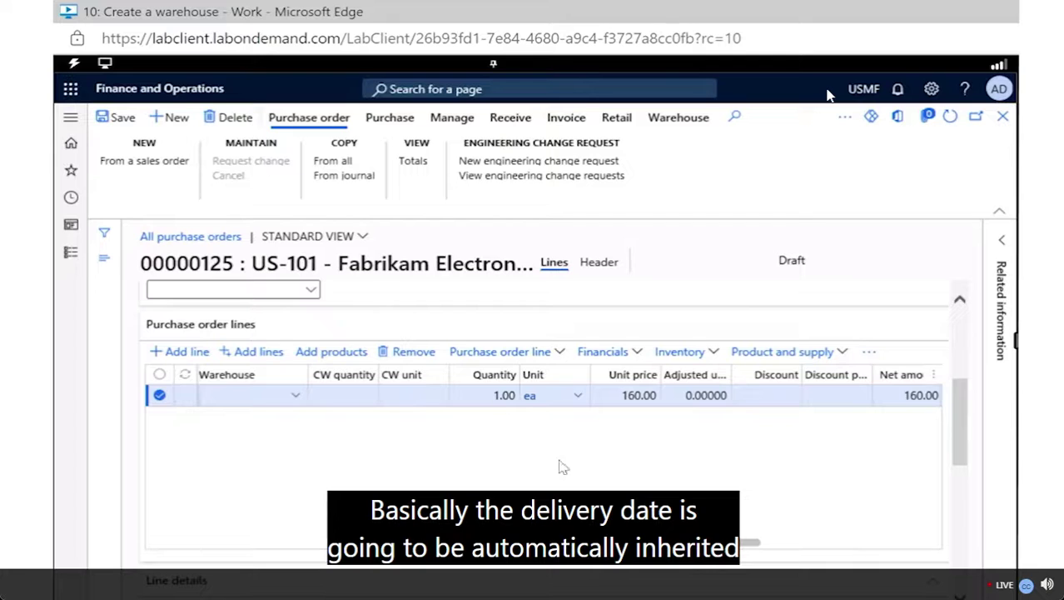
left_click(501, 396)
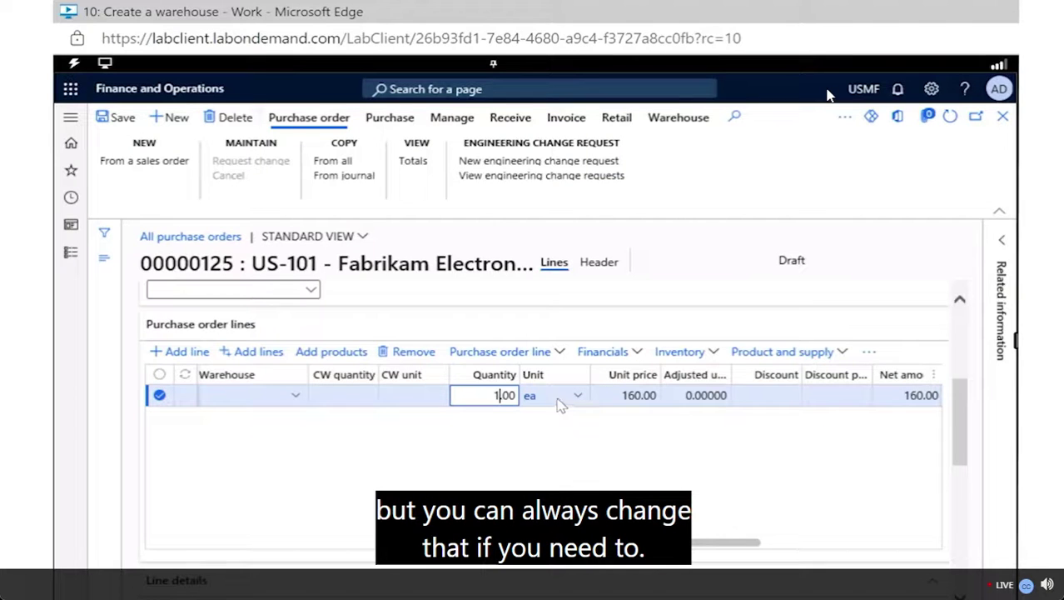
Examine the general line details of the television line and open its delivery details.
scroll(706, 451, "down", 3)
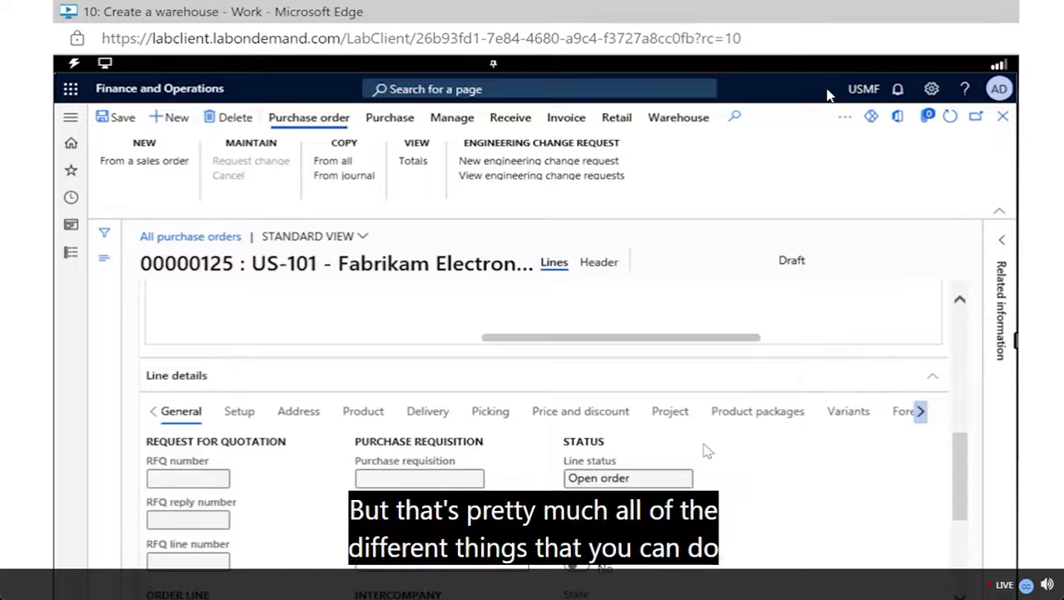
scroll(705, 451, "down", 5)
scroll(706, 451, "down", 1)
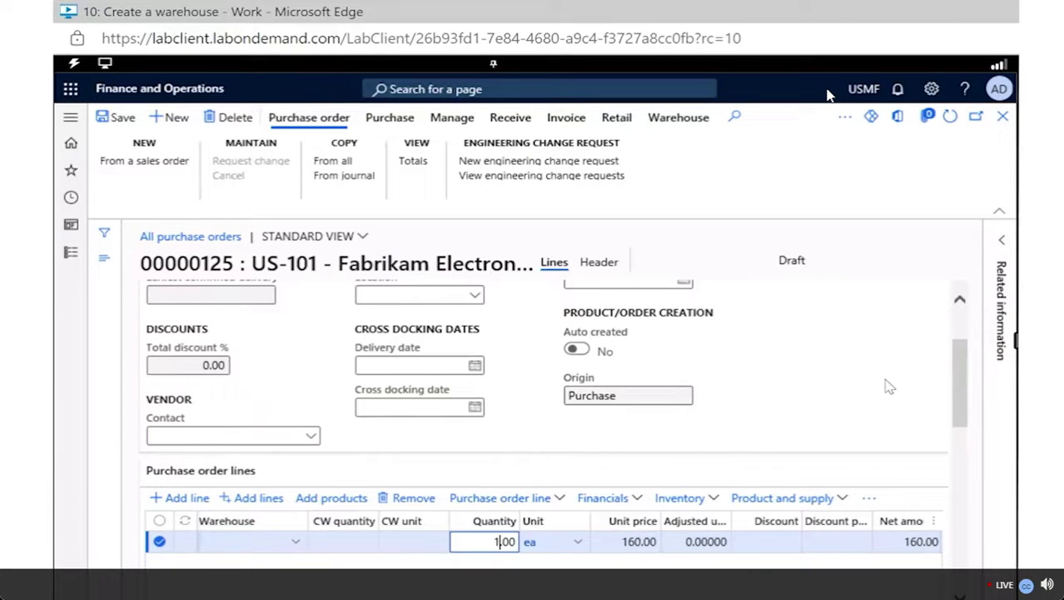
scroll(888, 386, "down", 2)
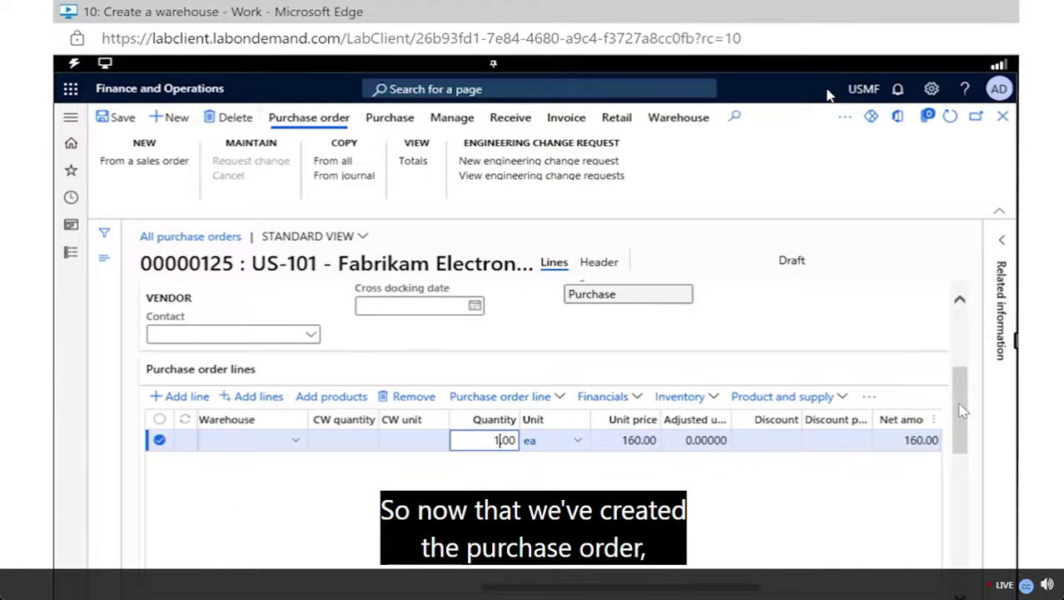
scroll(965, 448, "down", 3)
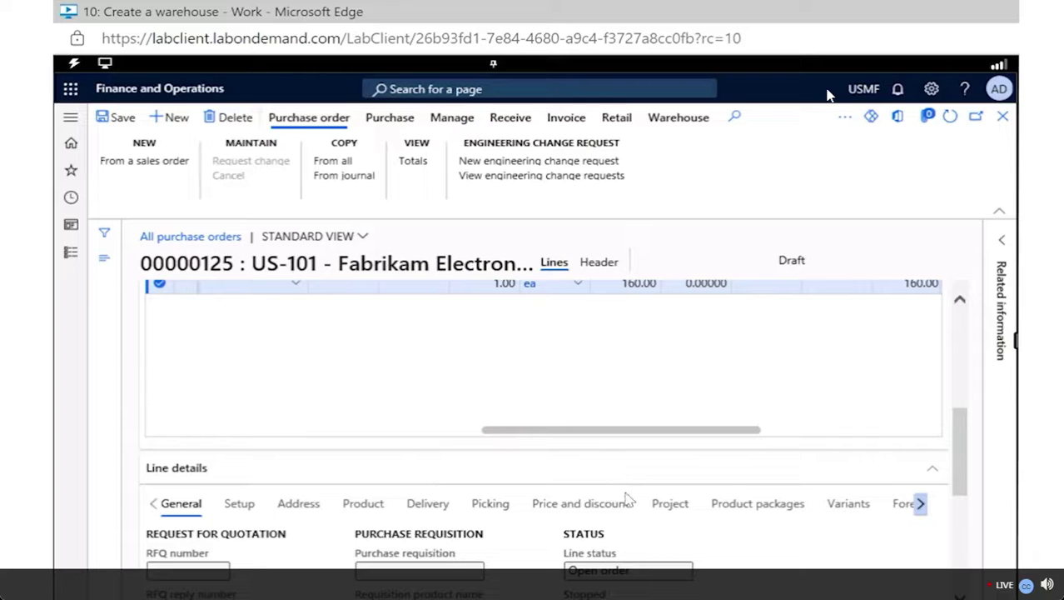
scroll(464, 475, "down", 1)
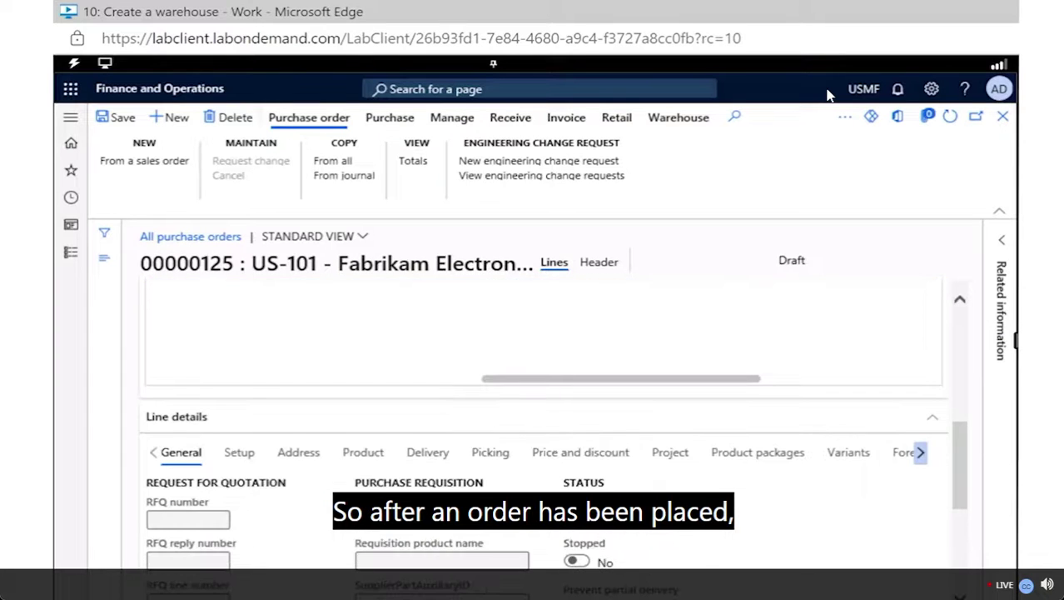
scroll(429, 480, "down", 1)
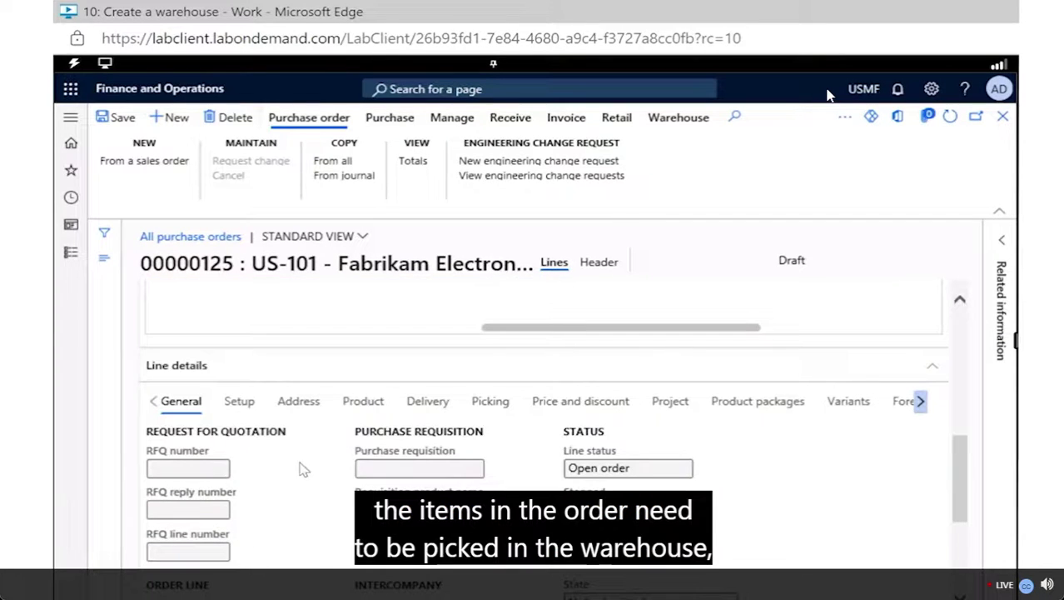
scroll(304, 466, "down", 2)
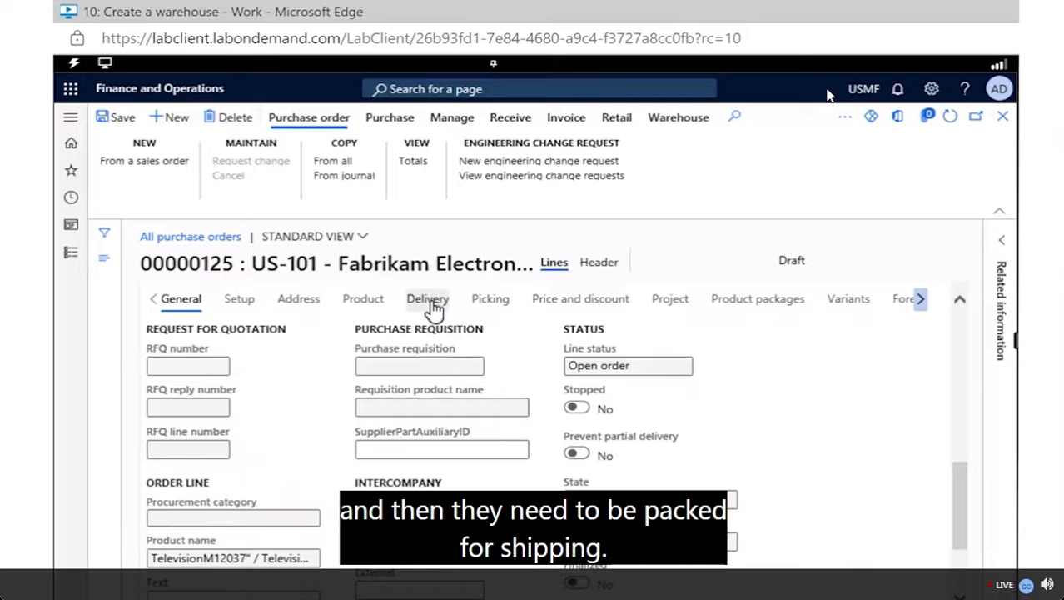
left_click(430, 301)
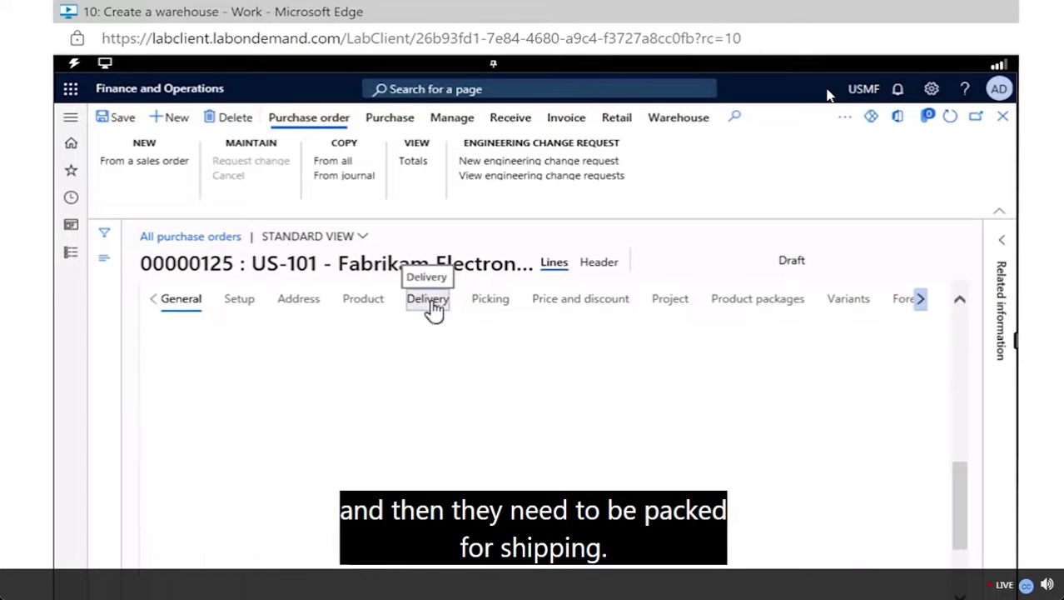
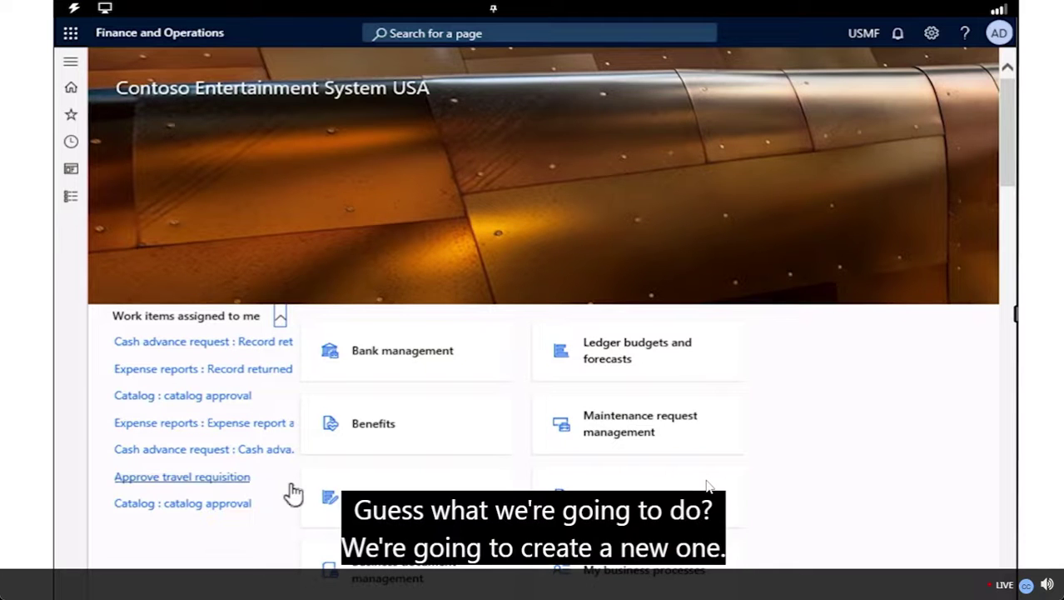
Open the Warehouses page from the inventory breakdown setup of the Inventory management module.
left_click(75, 67)
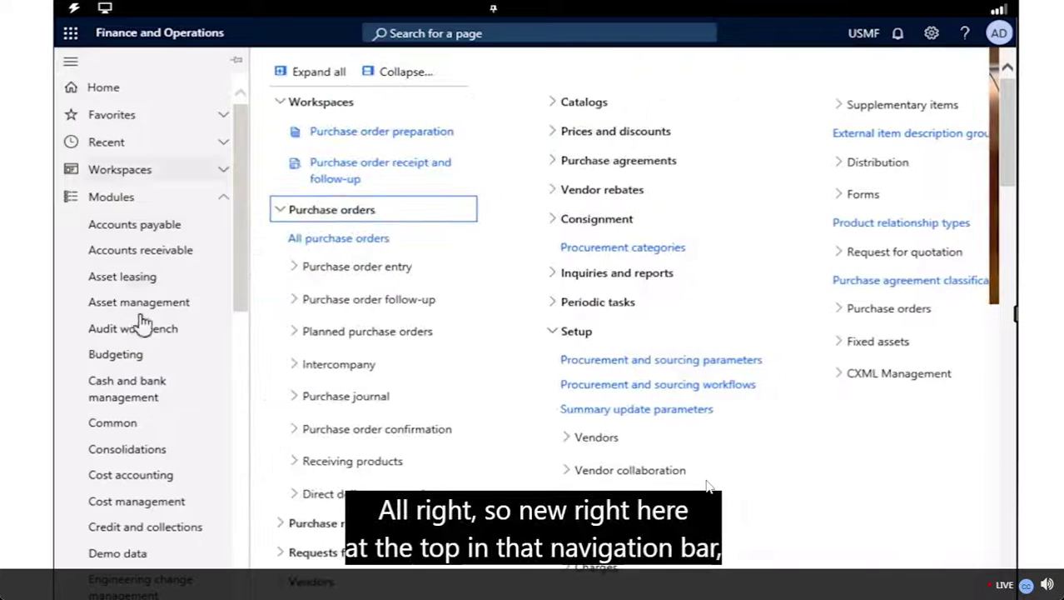
scroll(148, 358, "down", 5)
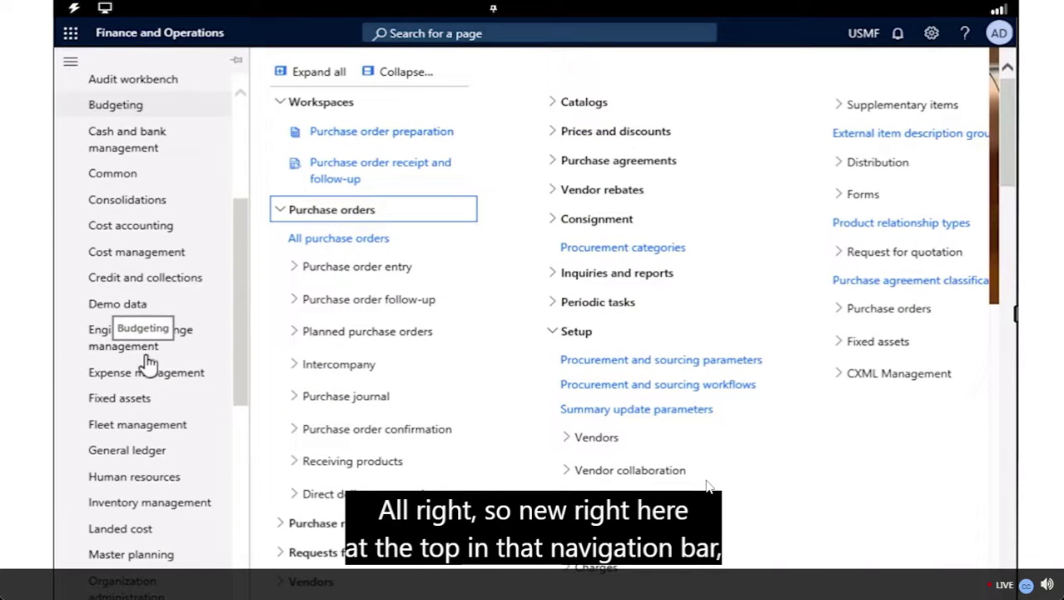
scroll(147, 360, "down", 4)
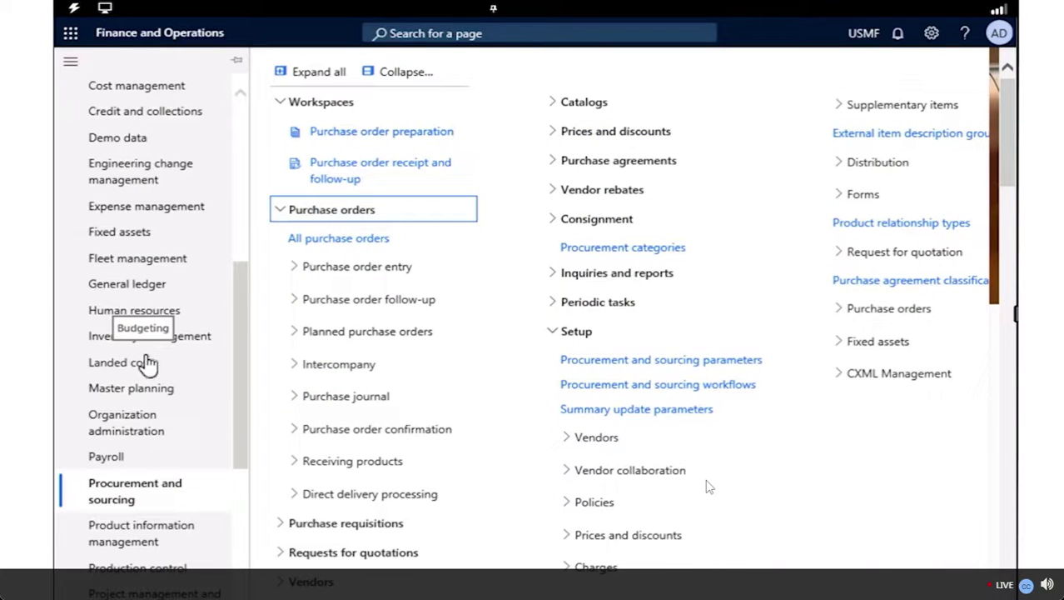
scroll(146, 360, "down", 5)
scroll(143, 358, "up", 5)
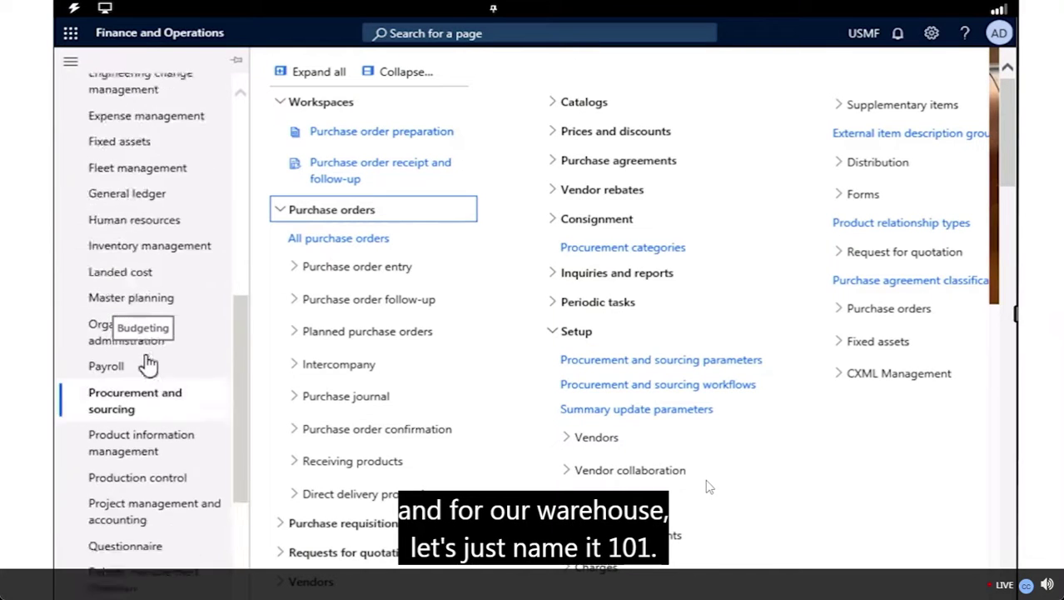
left_click(209, 333)
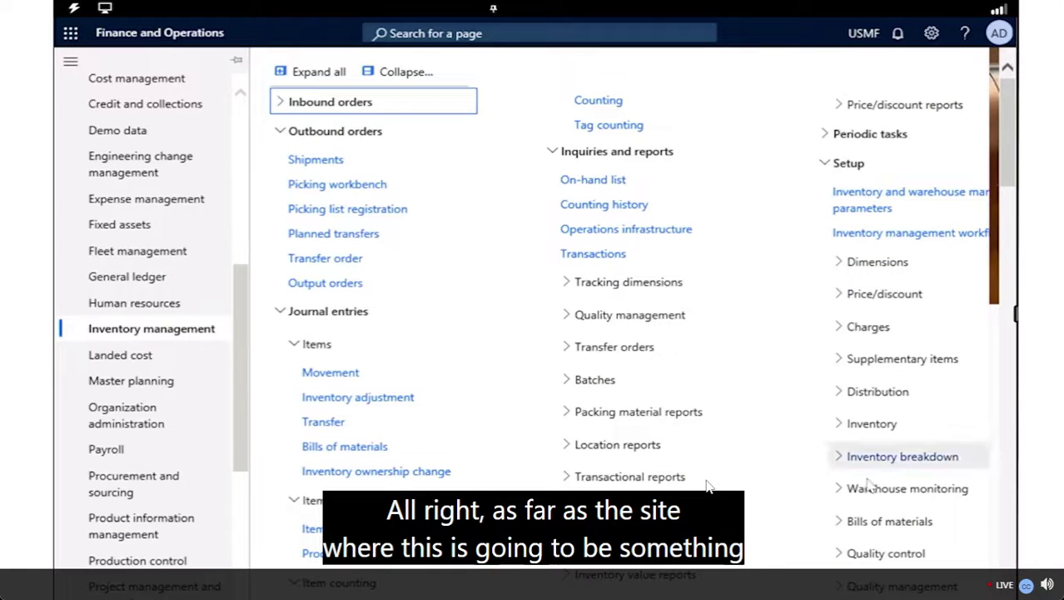
left_click(841, 464)
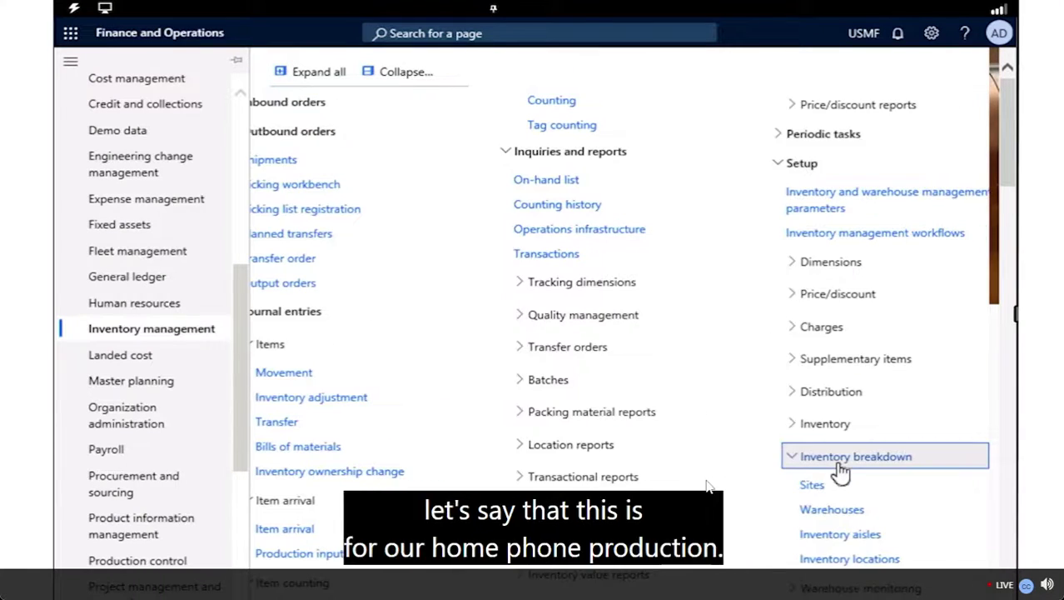
left_click(832, 515)
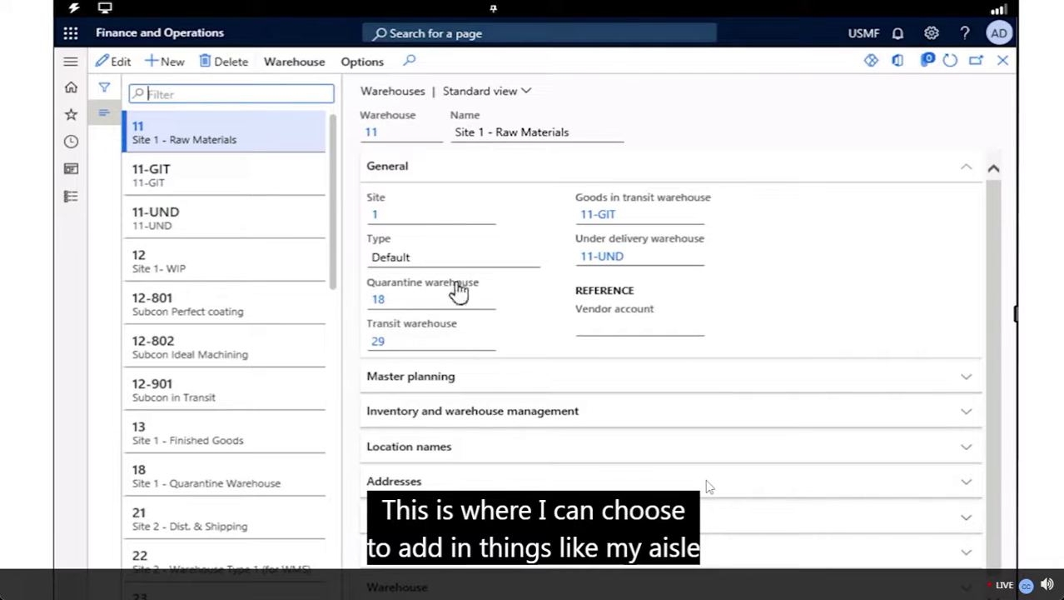
Create warehouse 101 named "Overflow Warehouse" and assign it to site 3, Home foam production.
left_click(174, 64)
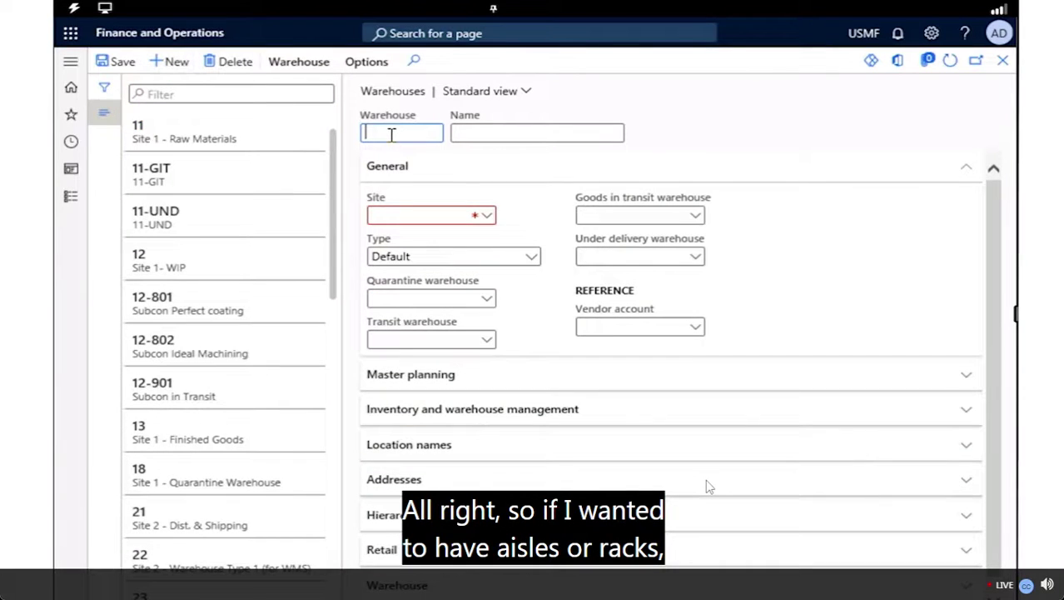
type("101")
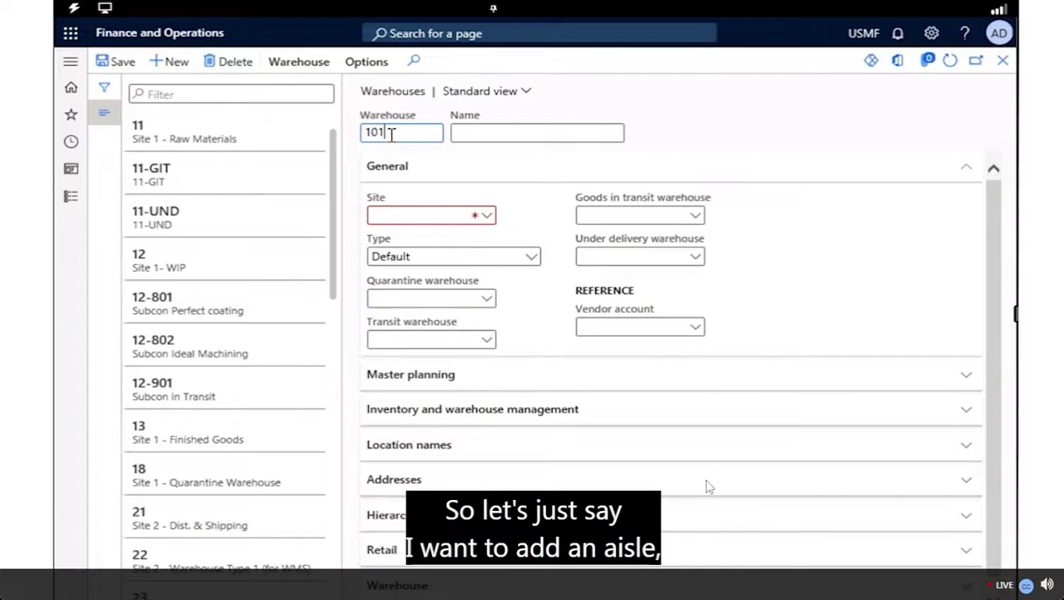
left_click(499, 134)
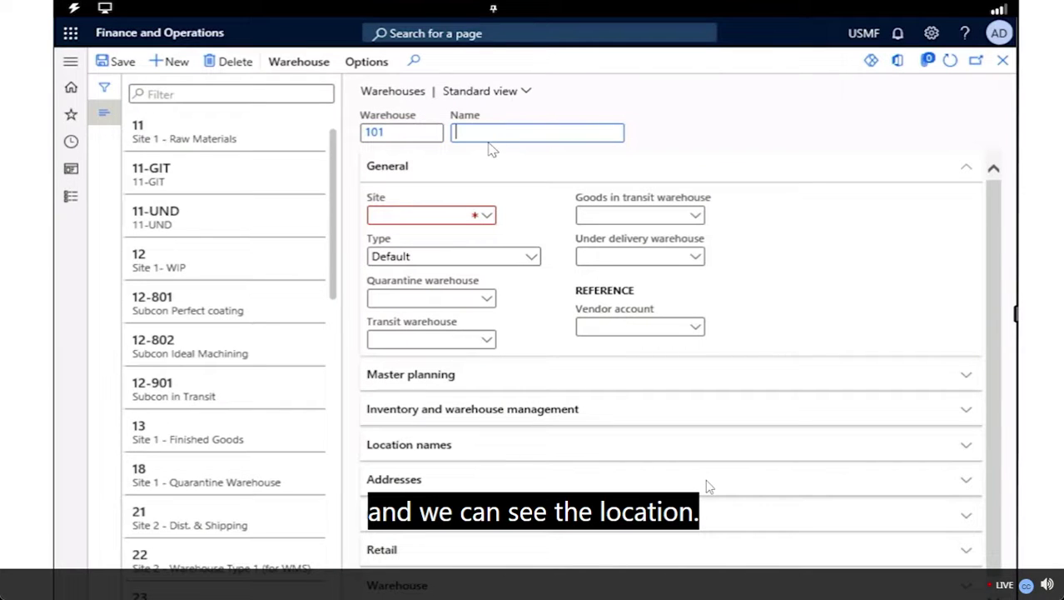
type("Over")
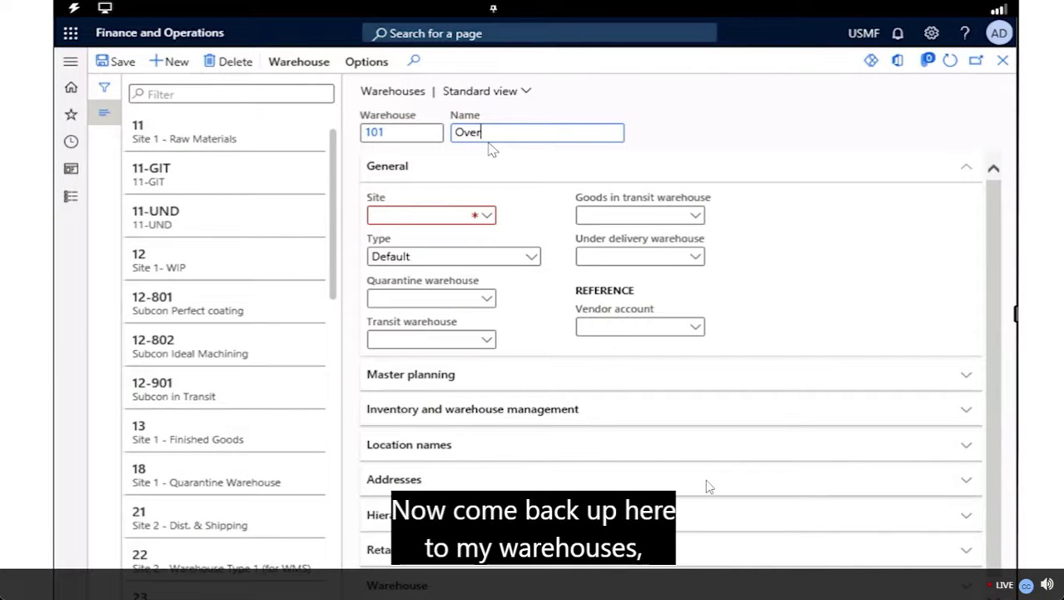
type("flow Warehouse")
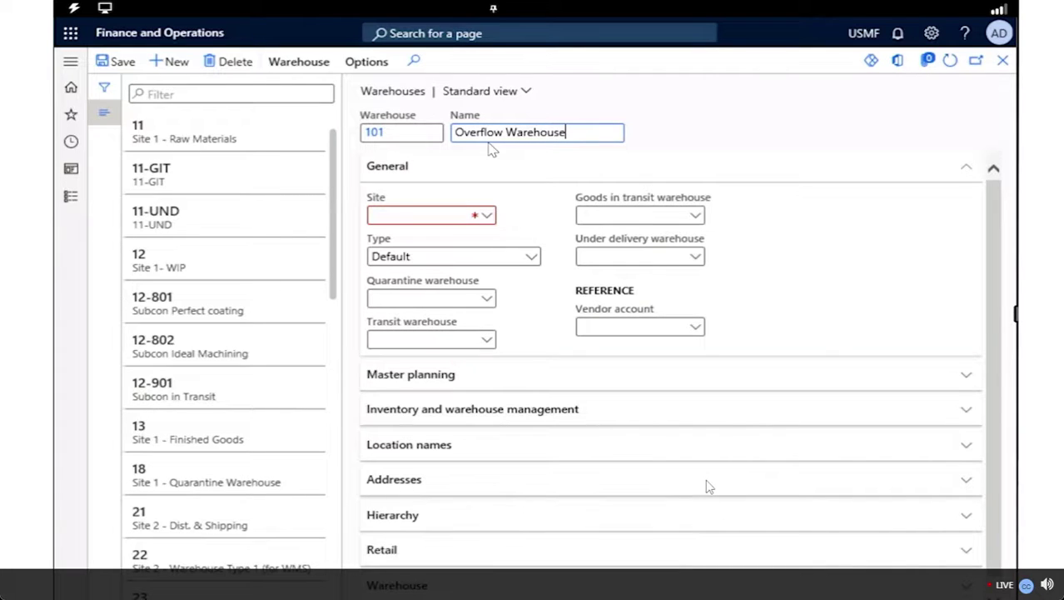
left_click(489, 220)
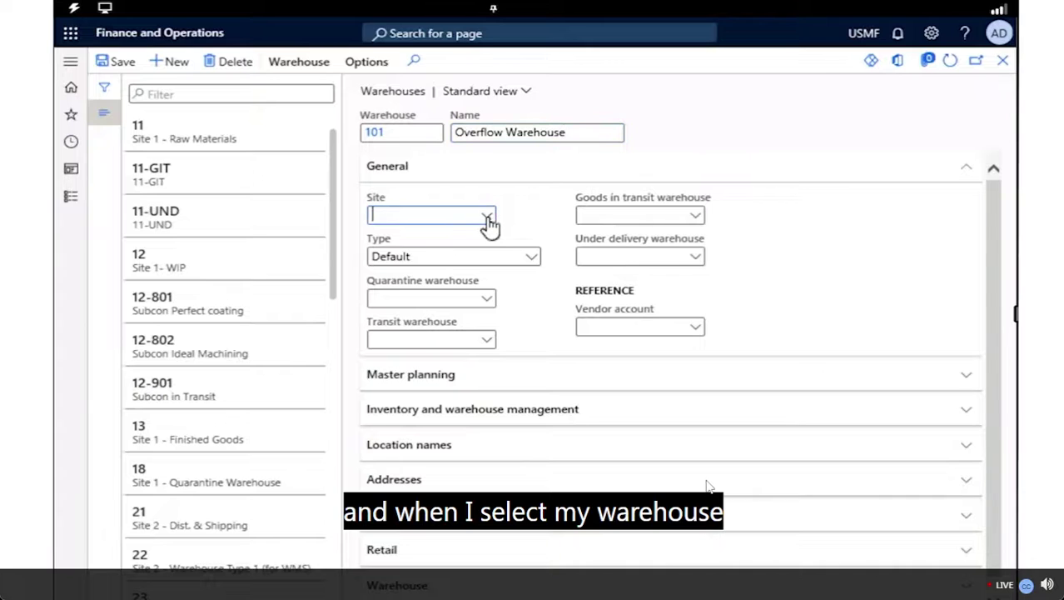
left_click(489, 220)
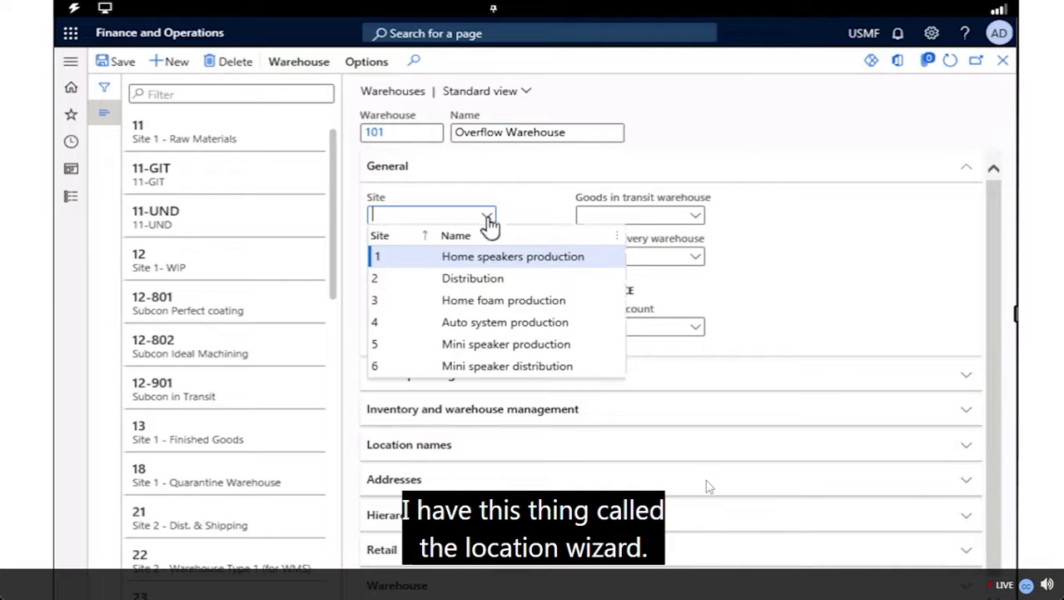
left_click(483, 304)
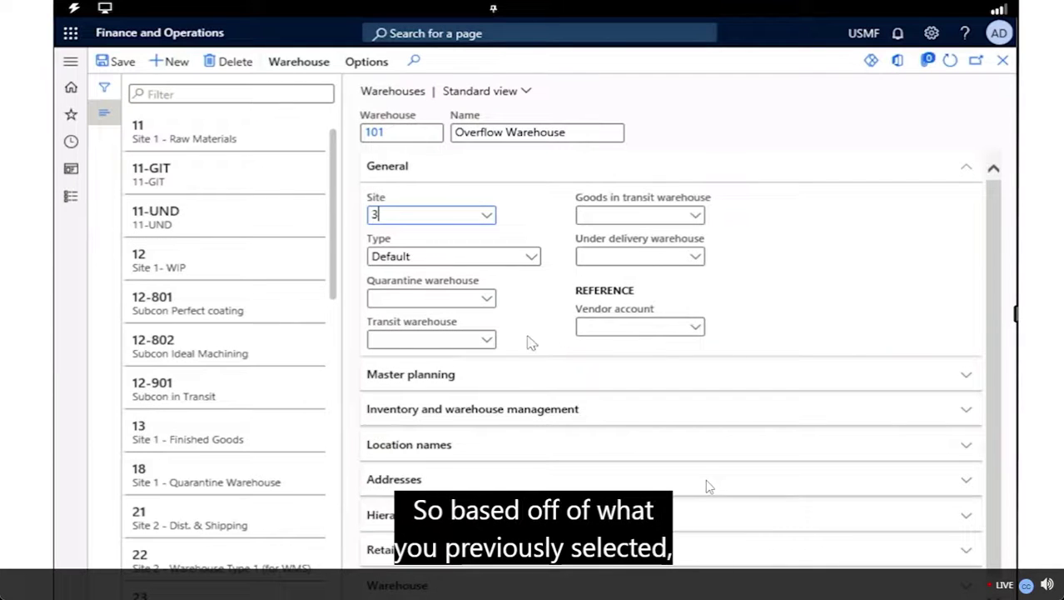
Include the aisle in the location names of warehouse 101.
left_click(503, 451)
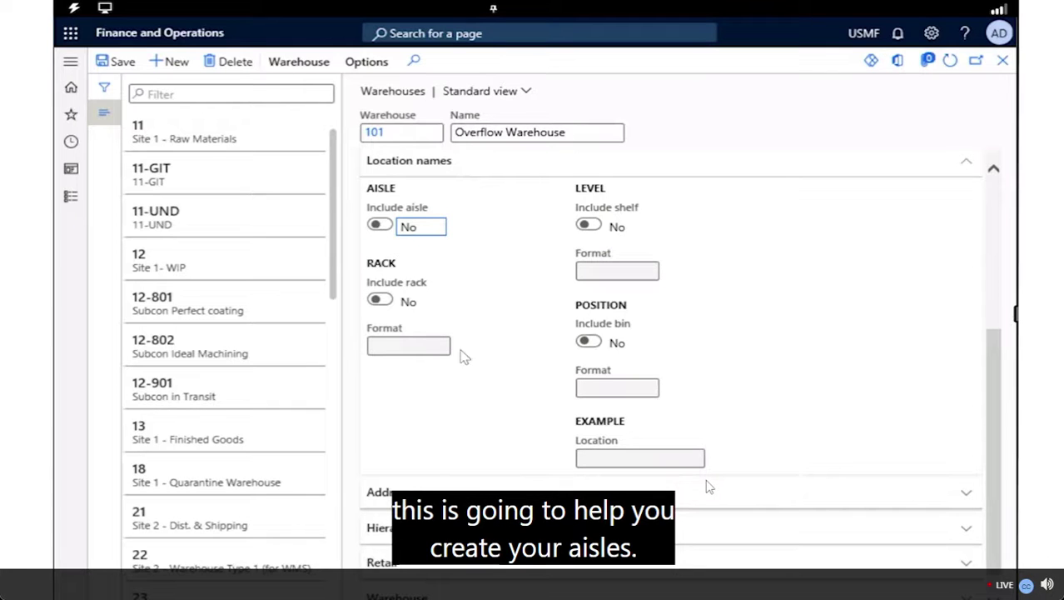
left_click(379, 227)
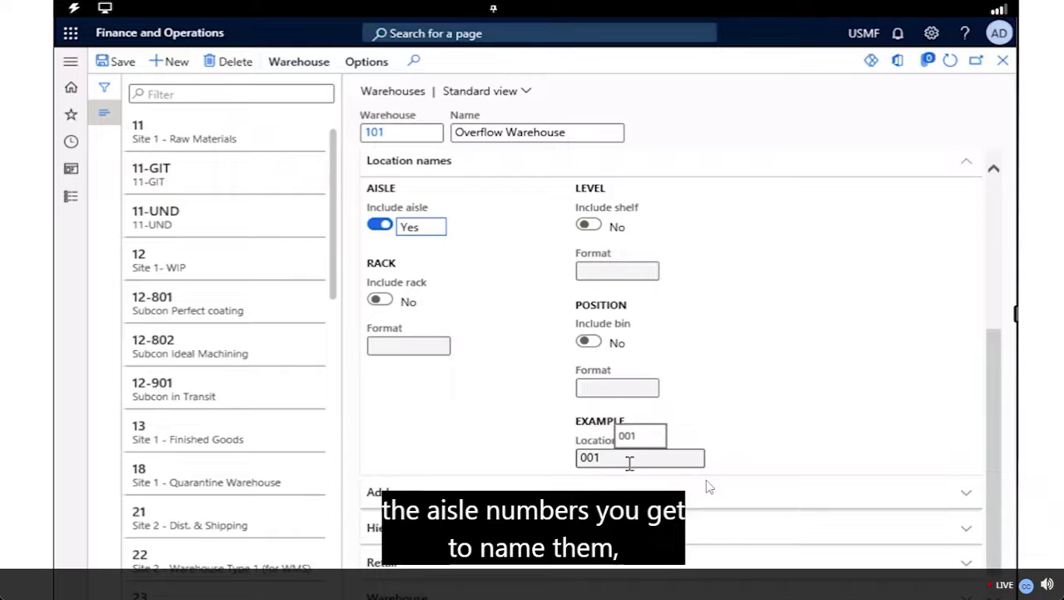
scroll(499, 429, "down", 1)
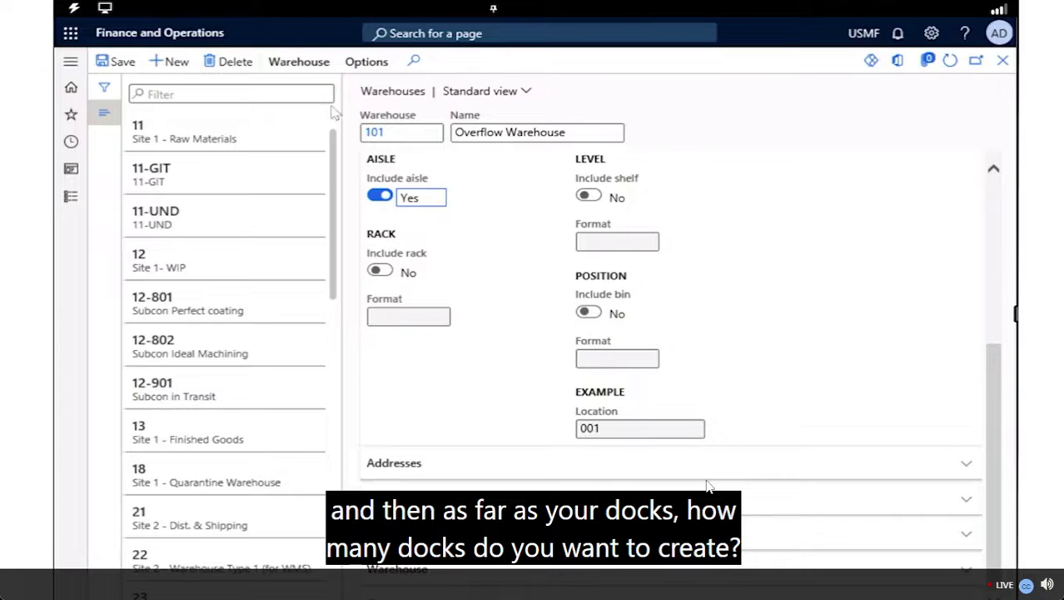
left_click(290, 65)
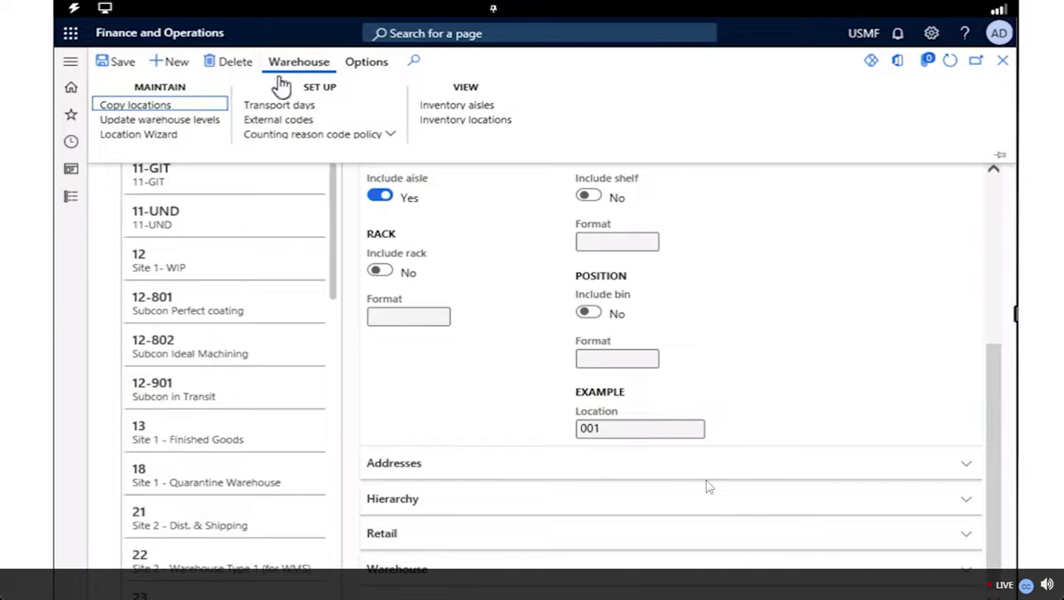
left_click(177, 136)
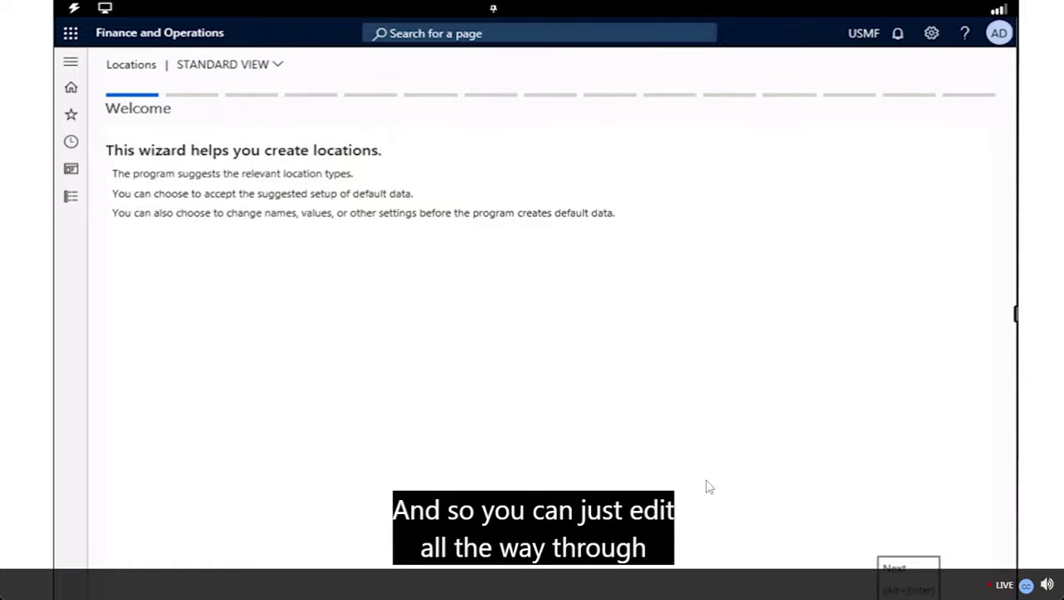
left_click(908, 593)
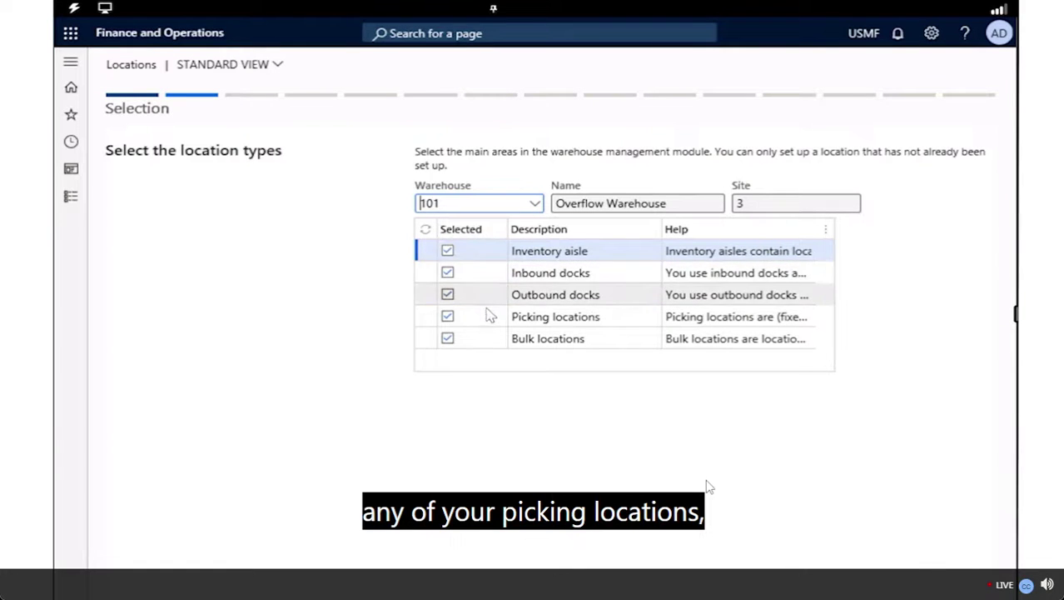
left_click(447, 251)
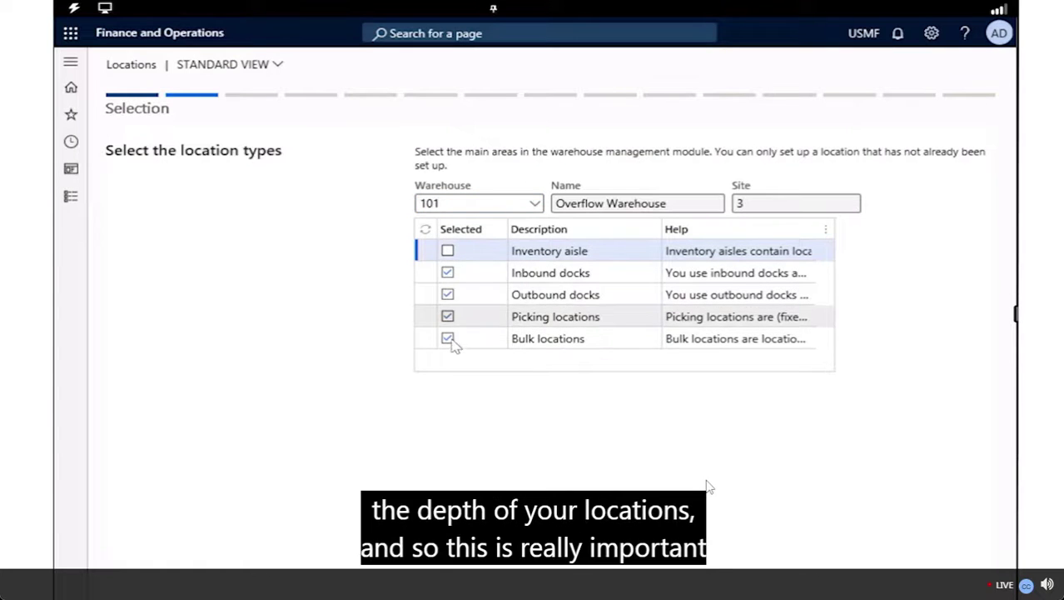
left_click(444, 281)
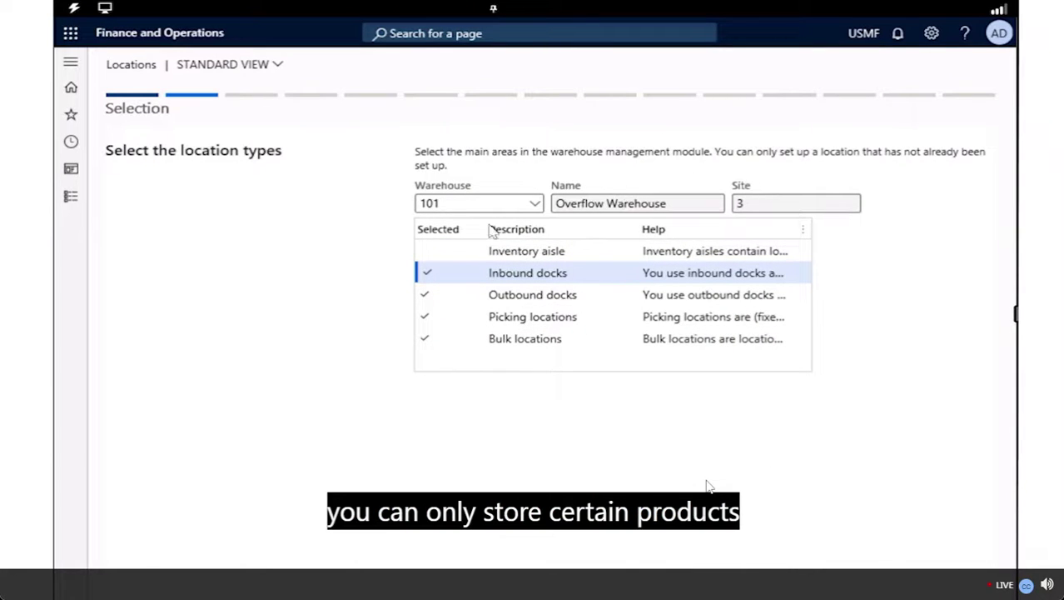
left_click(436, 260)
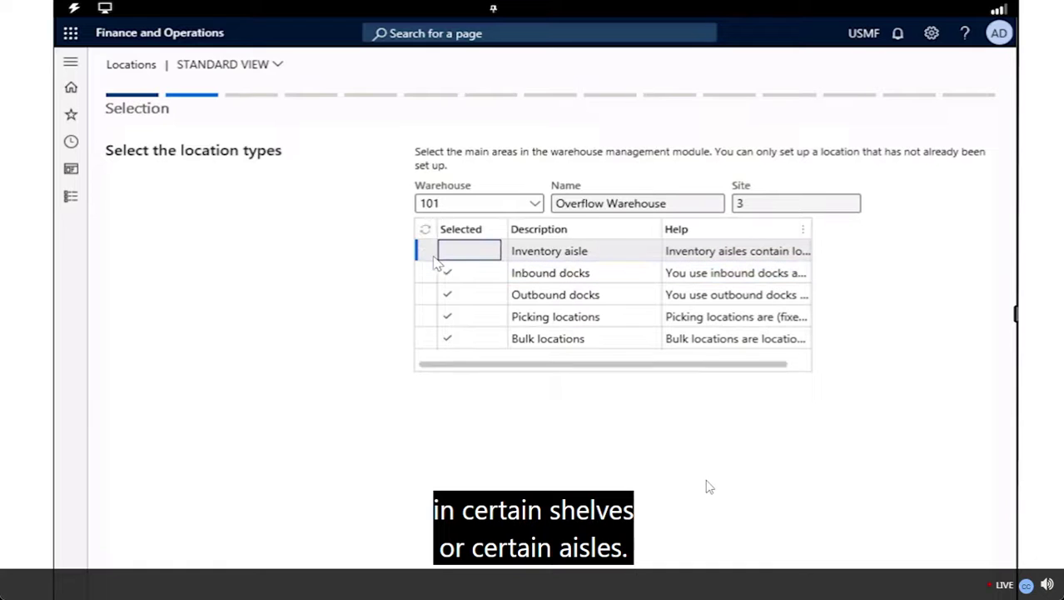
left_click(447, 252)
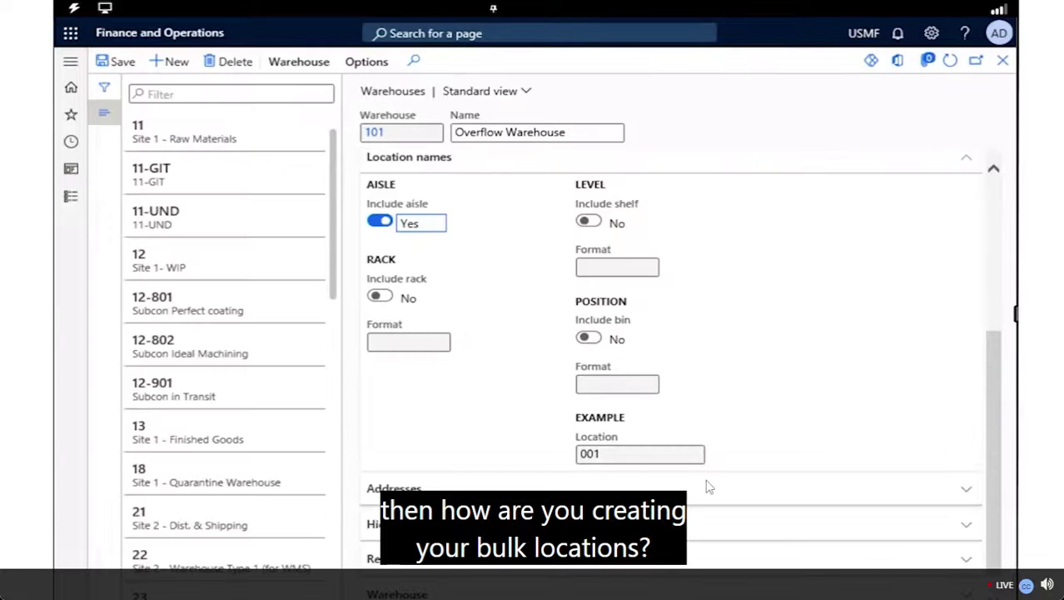
Run the Location Wizard for warehouse 101 with all location types, using dock aisle Special and 10 additional aisles in the format ##.
left_click(291, 71)
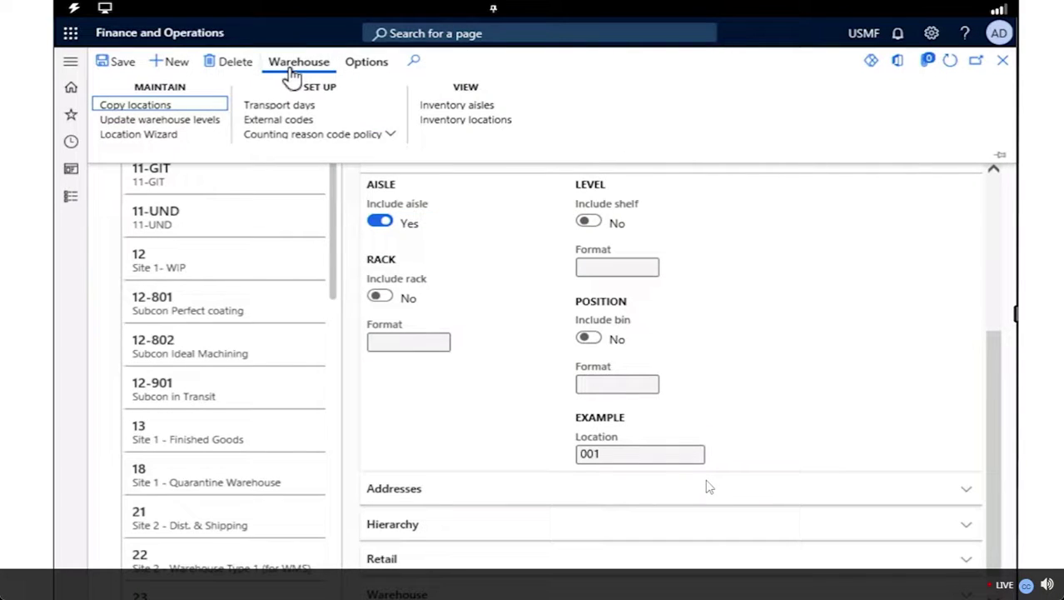
left_click(159, 135)
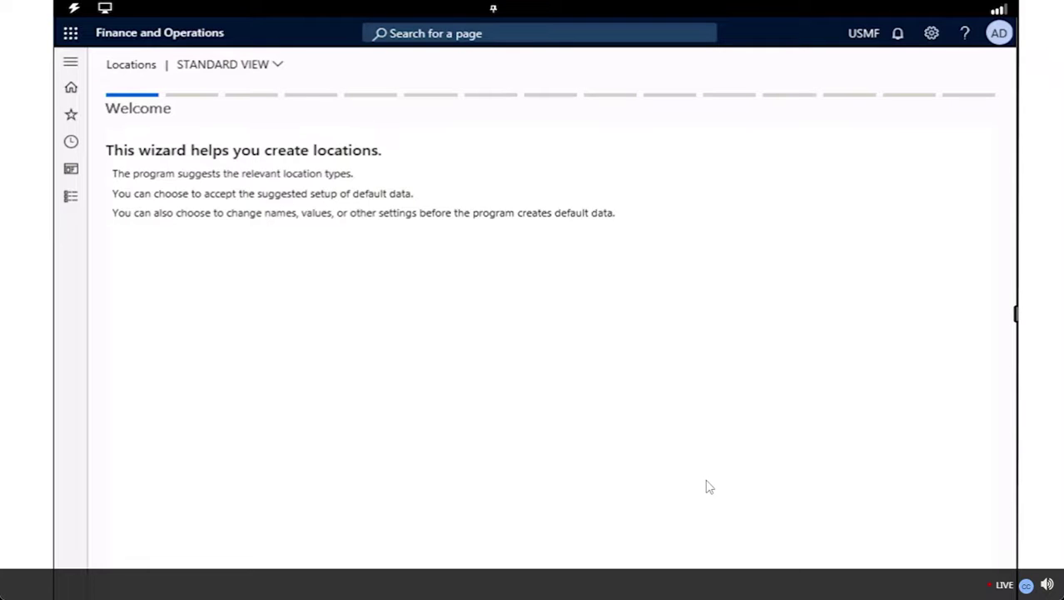
key("alt+Return")
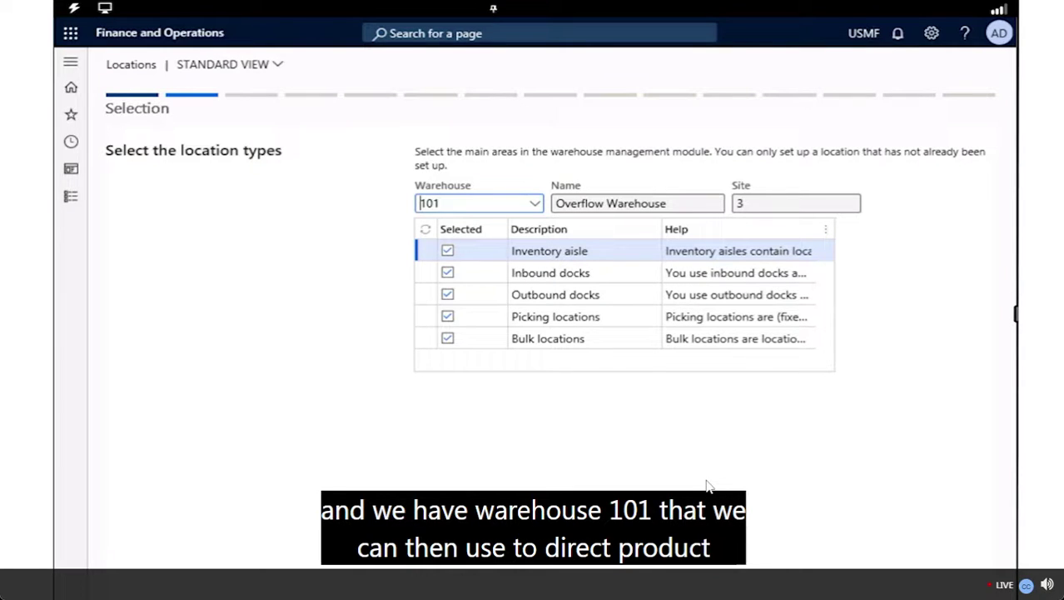
key("alt+Return")
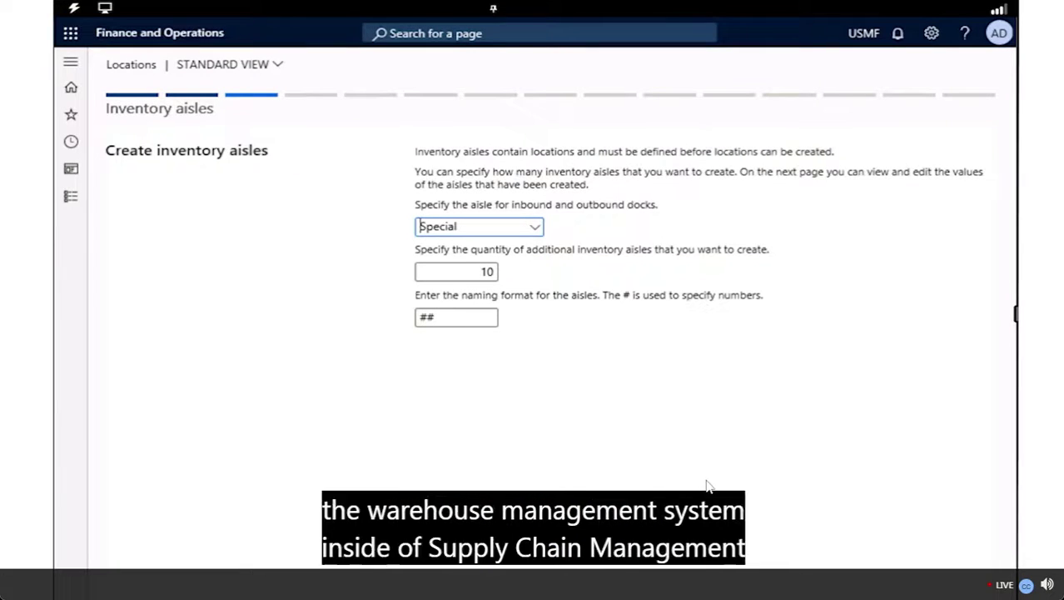
key("alt+Return")
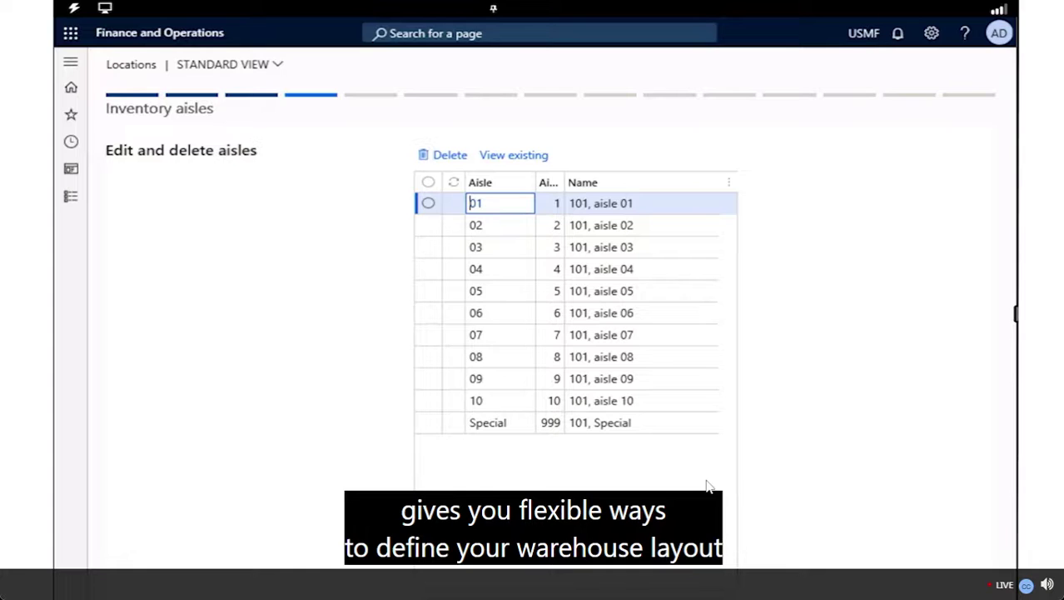
key("alt+Return")
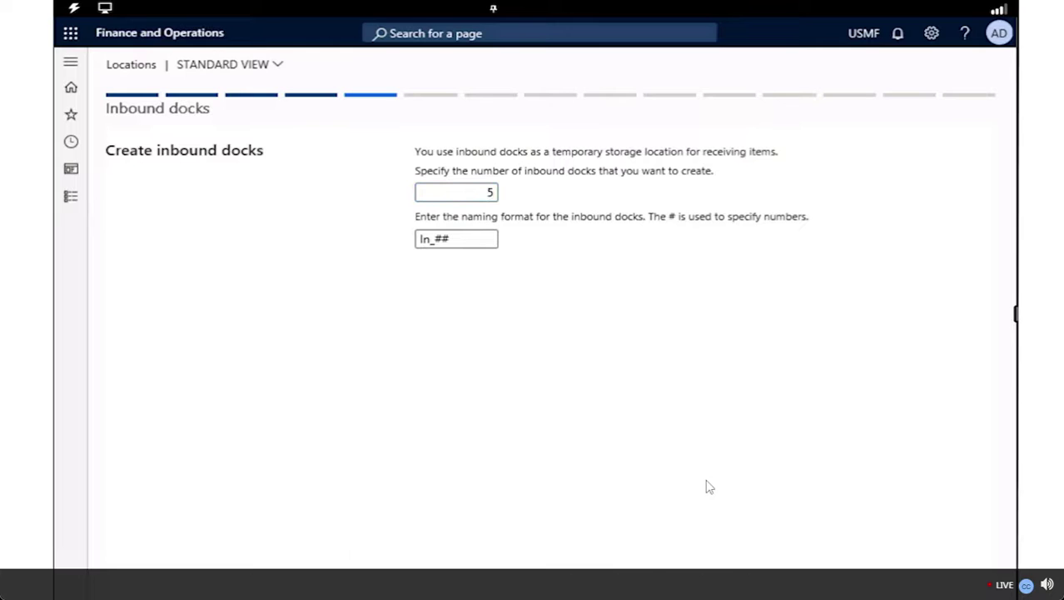
Generate 5 inbound docks in the format In_## and 5 outbound docks in the format Out_##.
key("alt+Return")
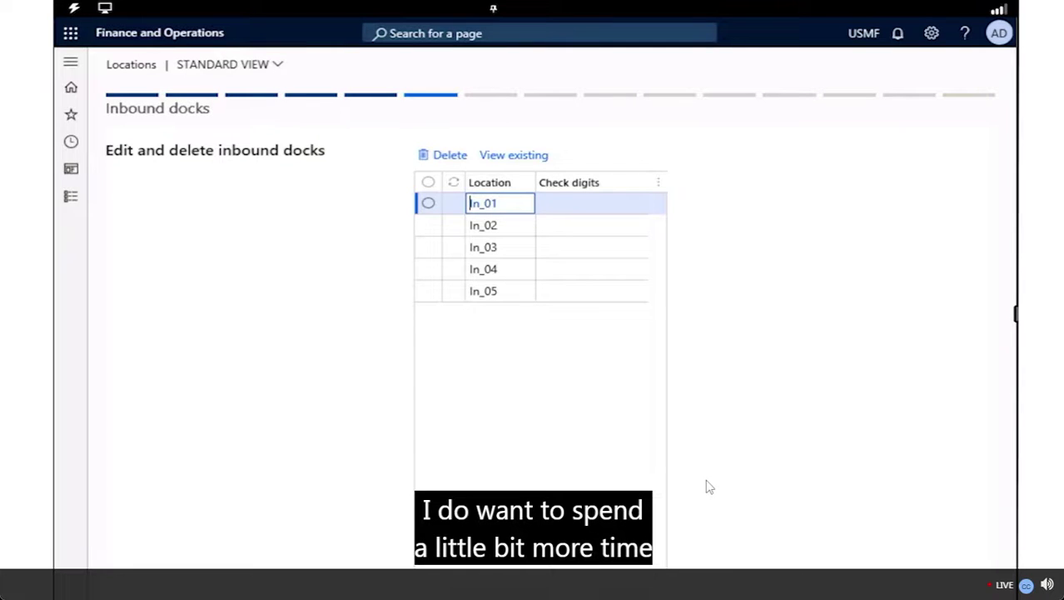
key("alt+Return")
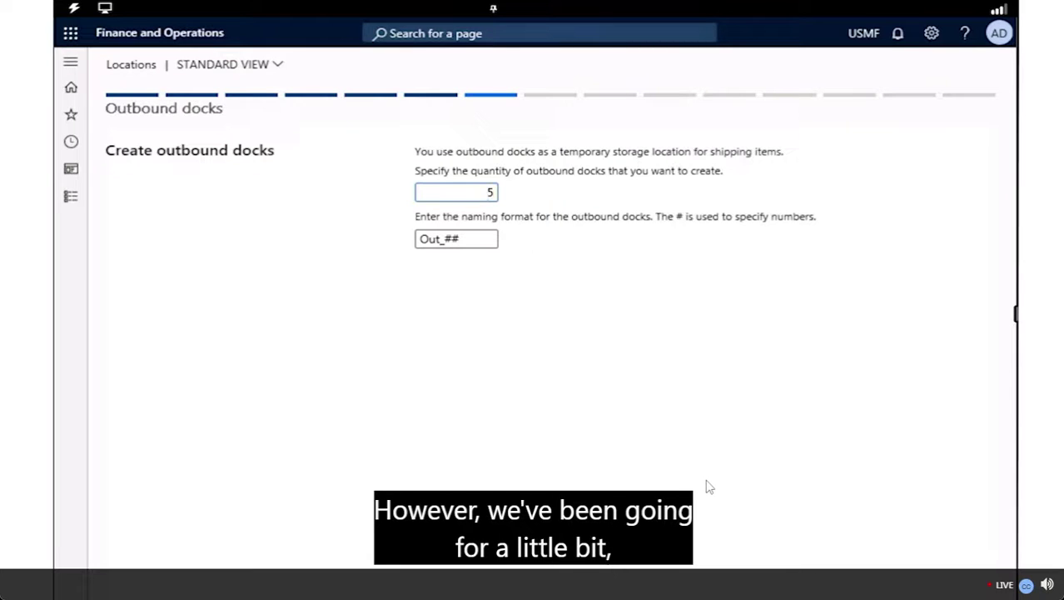
key("Return")
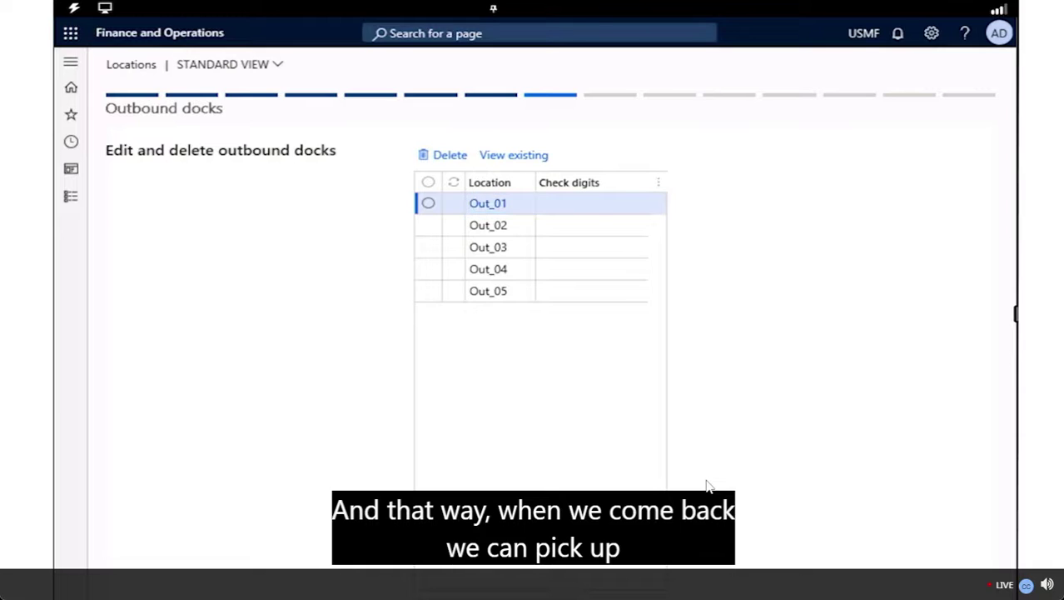
key("Return")
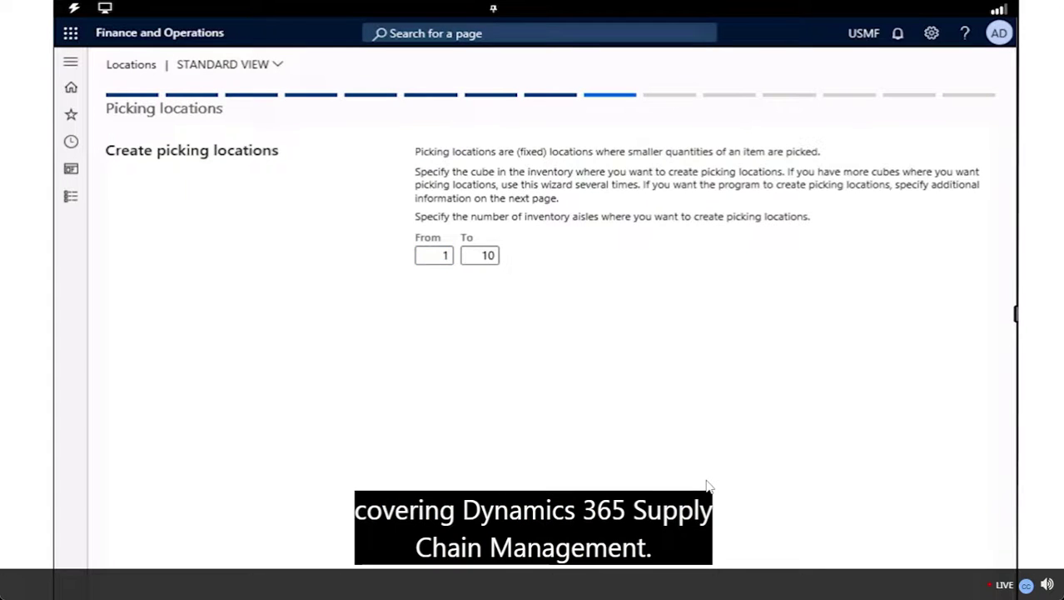
Generate picking locations for aisles 1 to 10 with height 36.00, width 42.00 and depth 48.00.
key("alt+n")
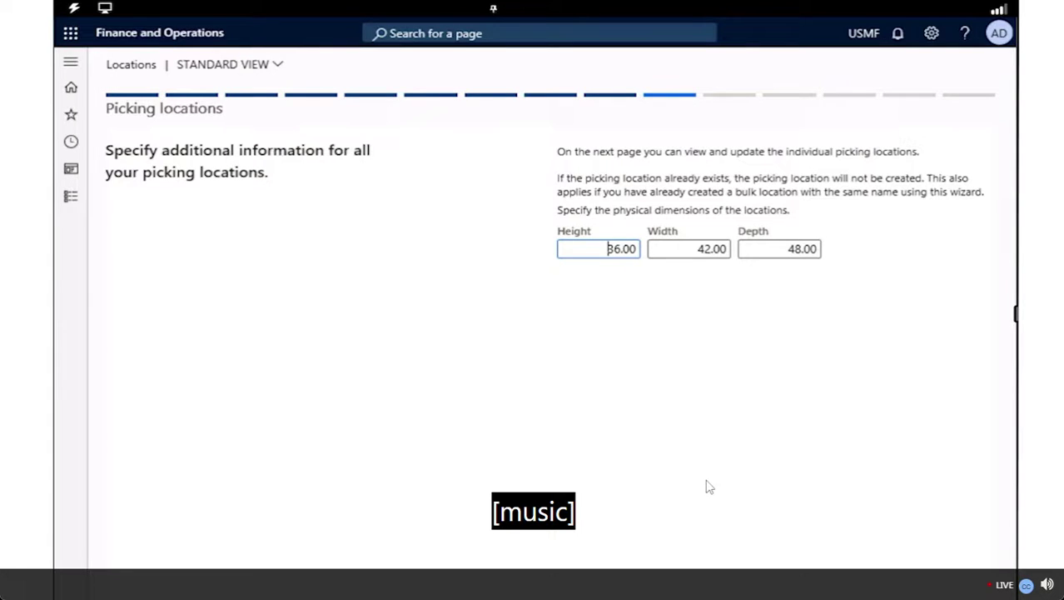
key("alt+n")
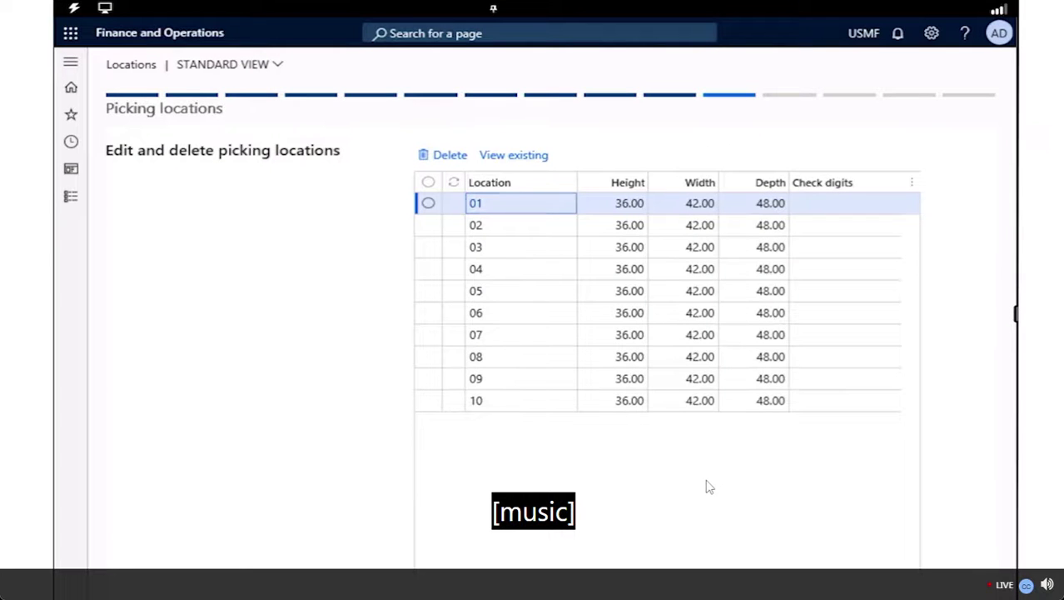
key("alt+n")
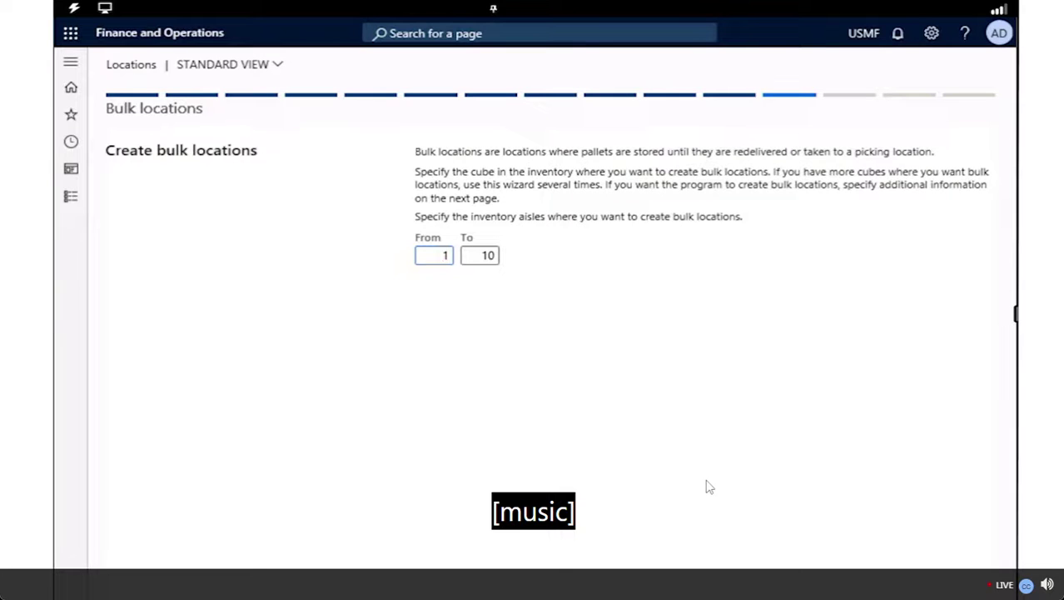
Generate bulk locations for aisles 1 to 10 with height 36.00, width 42.00 and depth 48.00.
key("alt+n")
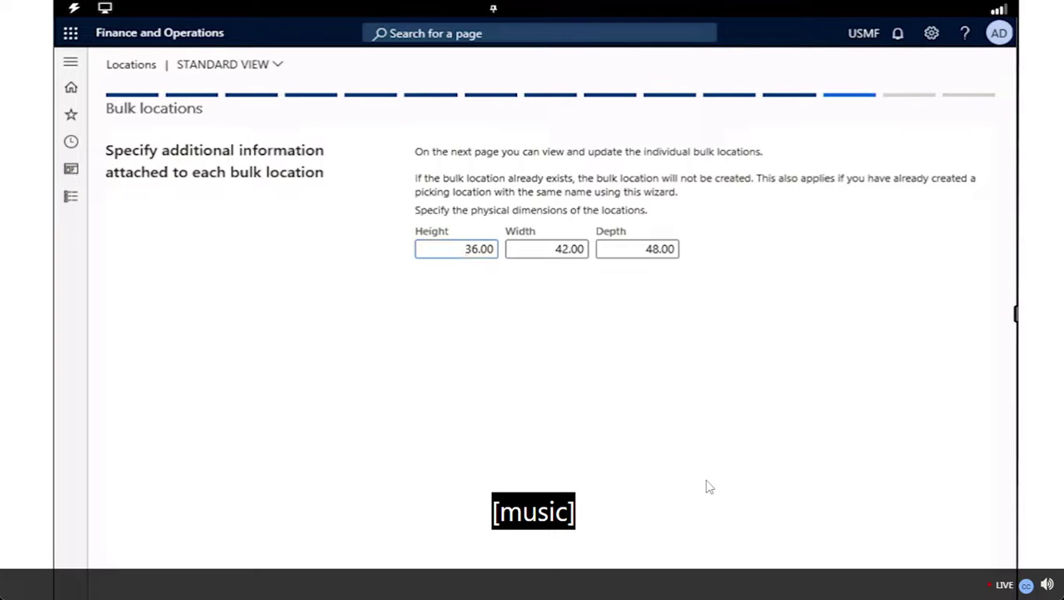
key("alt+n")
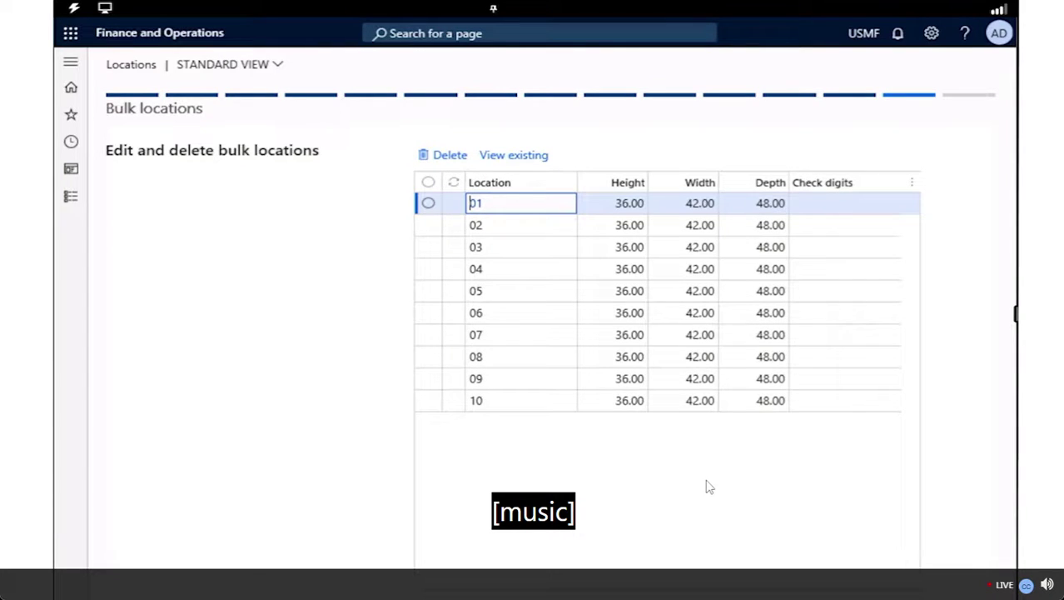
key("alt+n")
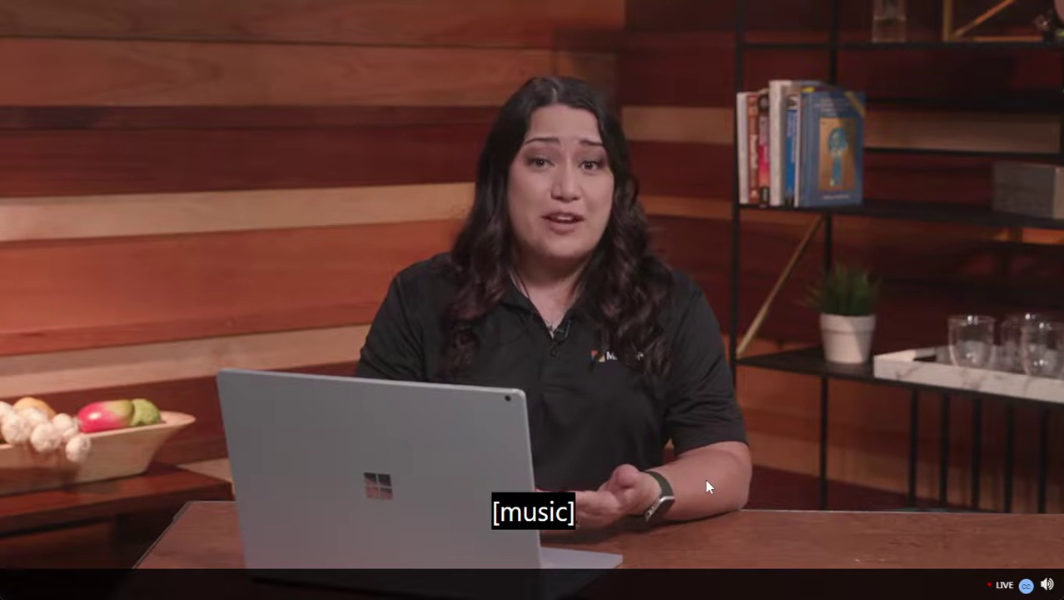
Leave the full-screen view of the instructor presentation and raise the system volume to 40.
key("Escape")
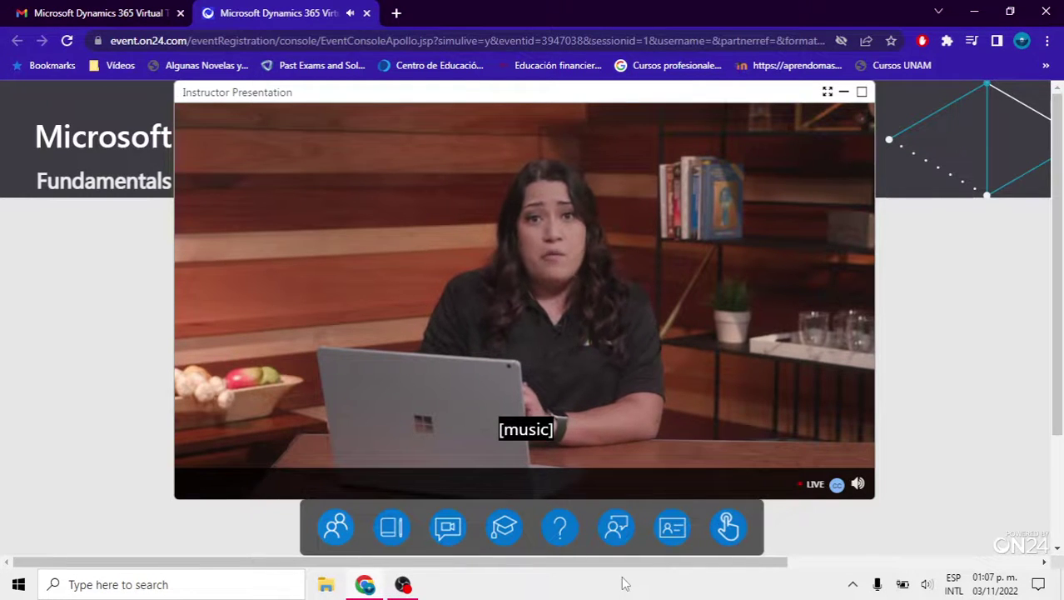
key("XF86AudioRaiseVolume")
key("XF86AudioRaiseVolume")
key("XF86AudioRaiseVolume")
key("XF86AudioRaiseVolume")
key("XF86AudioRaiseVolume")
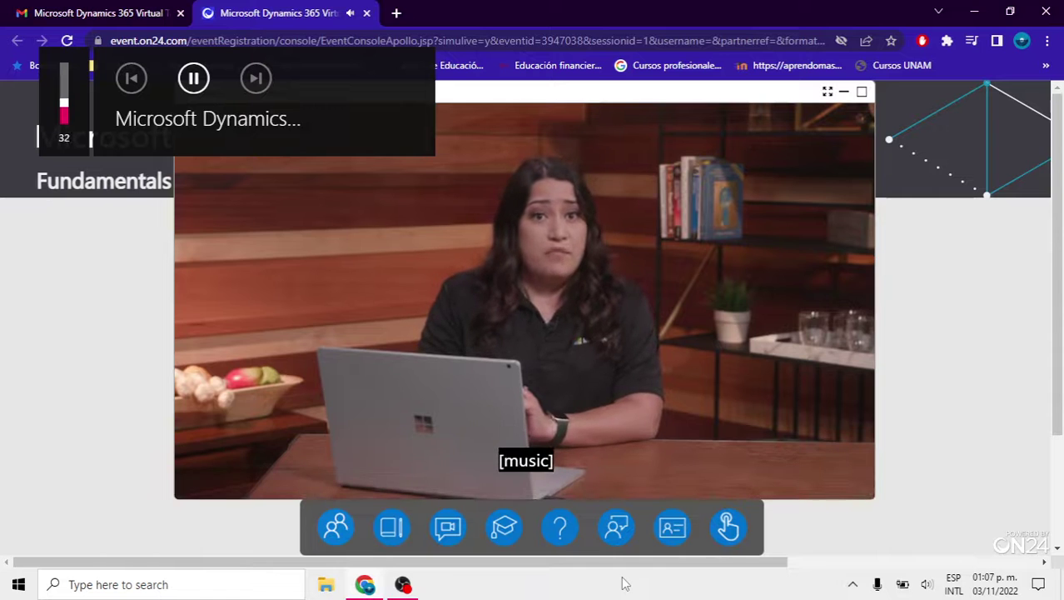
key("XF86AudioRaiseVolume")
key("XF86AudioRaiseVolume")
key("XF86AudioRaiseVolume")
key("XF86AudioRaiseVolume")
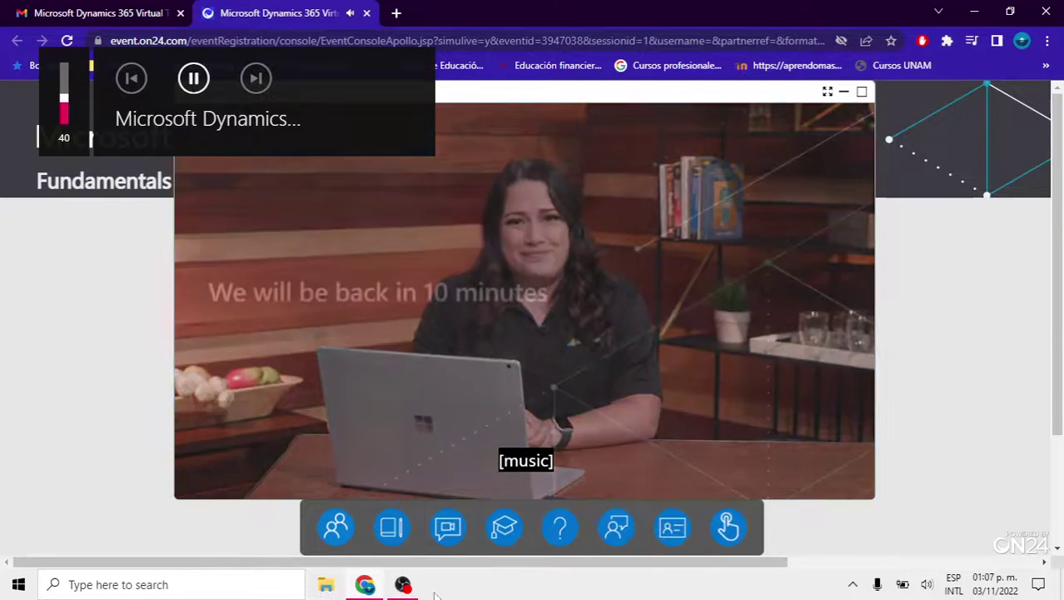
left_click(403, 583)
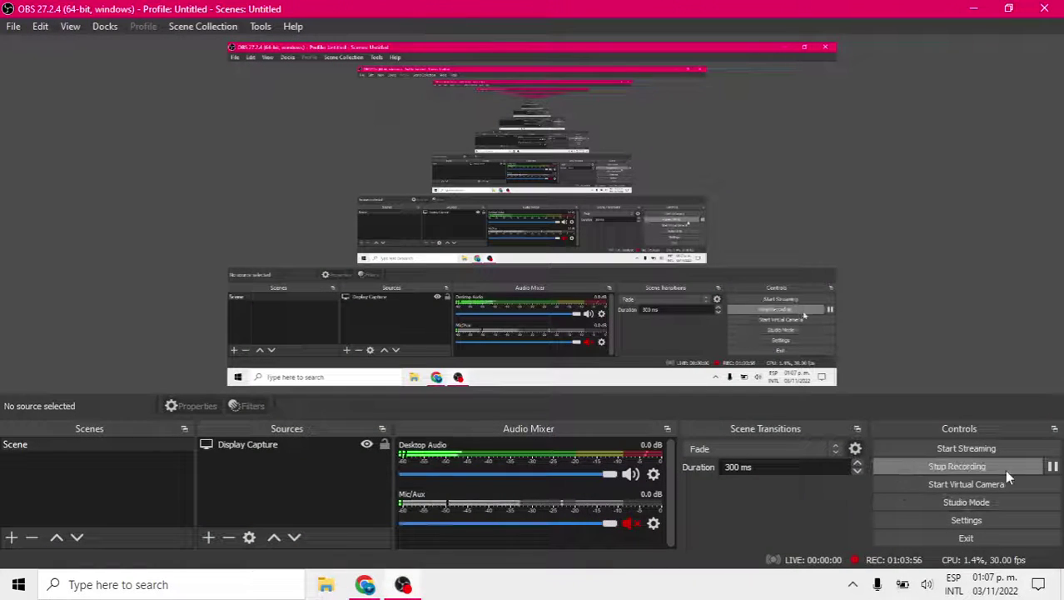